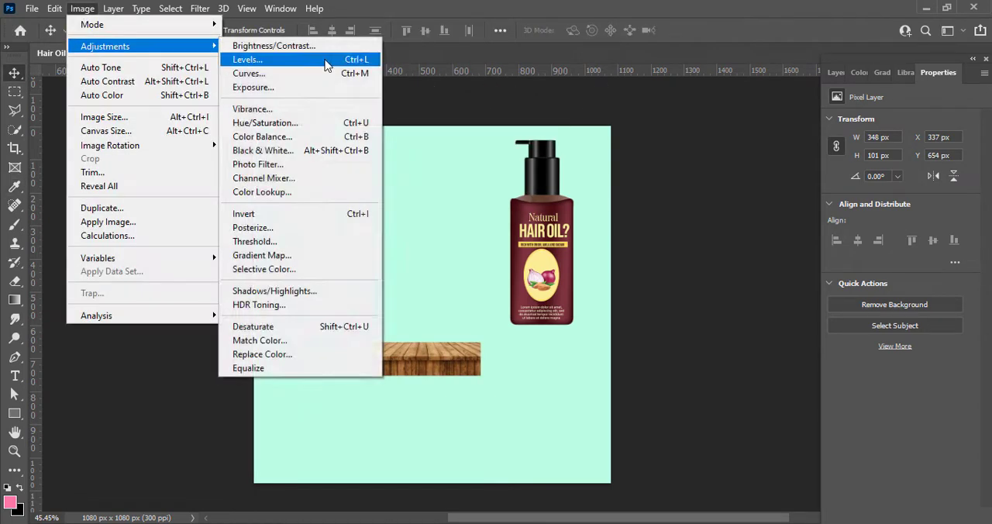
# Step: Raise the wooden table's brightness to 11 and its contrast to 9
pyautogui.click(294, 46)
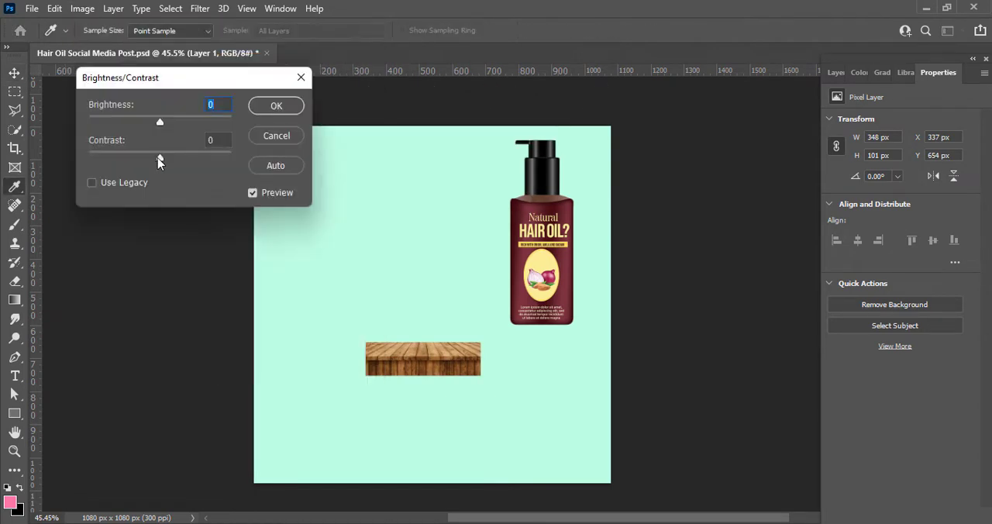
pyautogui.moveTo(166, 155); pyautogui.dragTo(166, 155)
pyautogui.moveTo(160, 122); pyautogui.dragTo(165, 122)
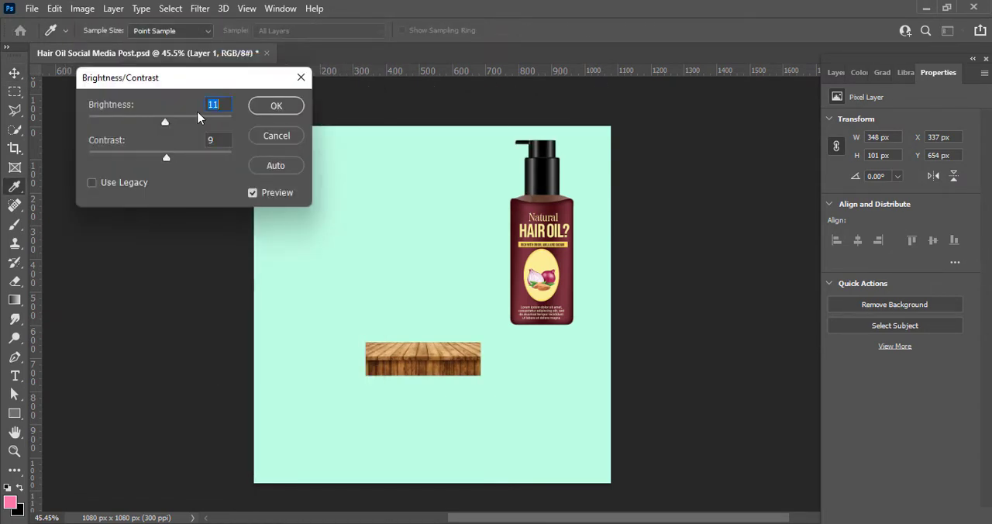
pyautogui.click(271, 106)
# Step: Enlarge the wooden table to about 1275 × 370 px and position it across the full width of the canvas's lower edge
pyautogui.moveTo(443, 357); pyautogui.dragTo(616, 405)
pyautogui.hotkey('ctrl', 't')
pyautogui.moveTo(362, 404); pyautogui.dragTo(233, 403)
pyautogui.moveTo(622, 401); pyautogui.dragTo(656, 403)
pyautogui.moveTo(424, 407); pyautogui.dragTo(431, 463)
pyautogui.click(721, 30)
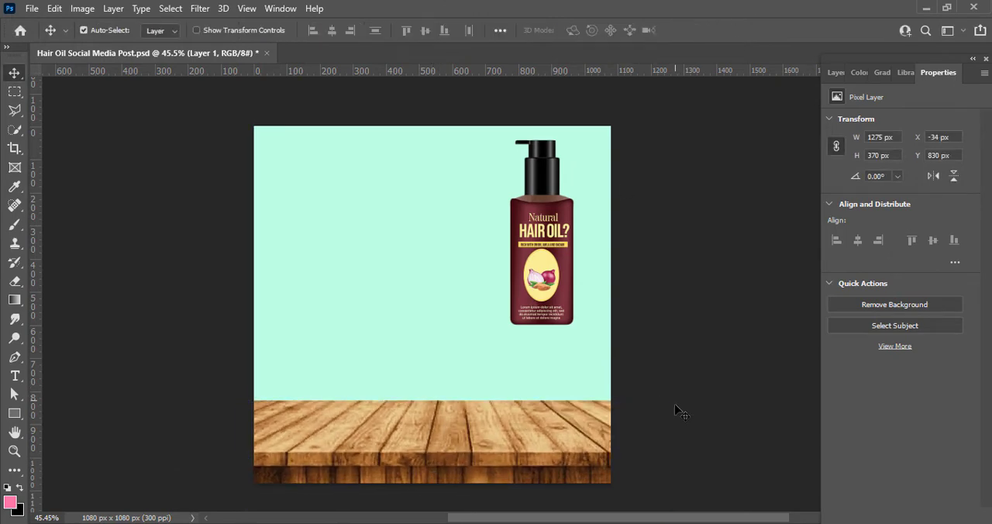
# Step: Move the bottle toward the middle of the canvas and raise its vibrance to the maximum
pyautogui.moveTo(517, 257); pyautogui.dragTo(422, 280)
pyautogui.click(82, 9)
pyautogui.moveTo(106, 45)
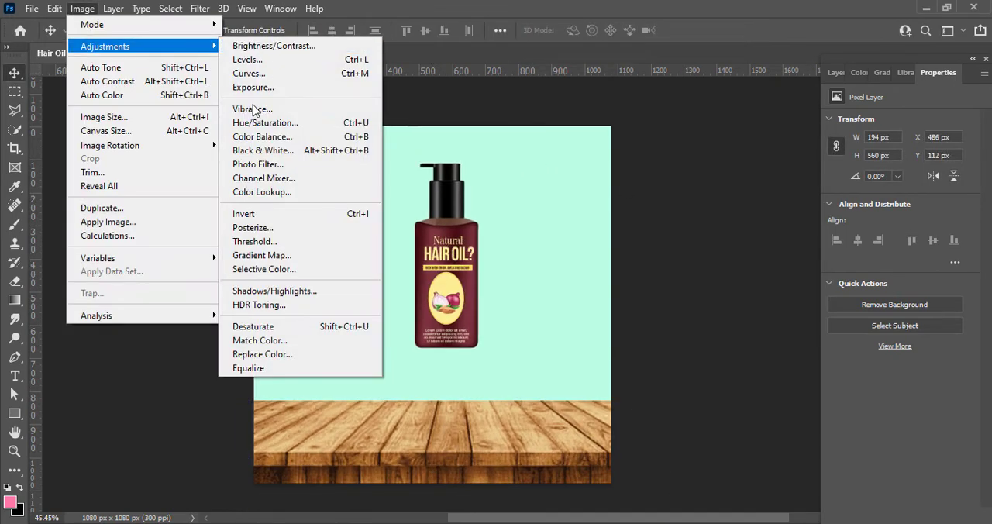
pyautogui.click(254, 108)
pyautogui.moveTo(378, 143); pyautogui.dragTo(451, 142)
pyautogui.click(493, 122)
# Step: Raise the bottle's brightness to 8 and slightly increase its contrast
pyautogui.click(82, 8)
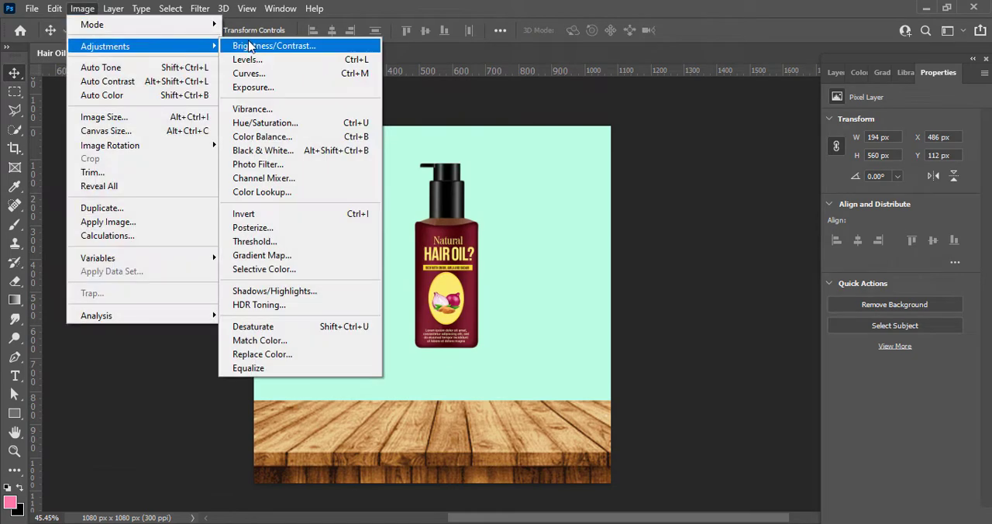
pyautogui.click(241, 38)
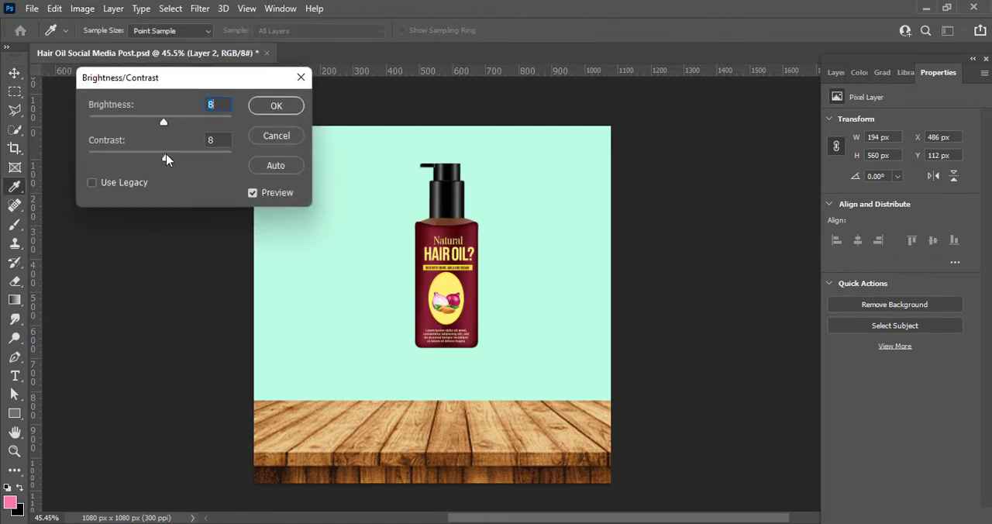
pyautogui.moveTo(166, 152); pyautogui.dragTo(169, 150)
pyautogui.click(276, 105)
# Step: Enlarge the bottle to about 232 × 668 px and stand it on the wooden table, right of centre
pyautogui.moveTo(435, 252); pyautogui.dragTo(435, 285)
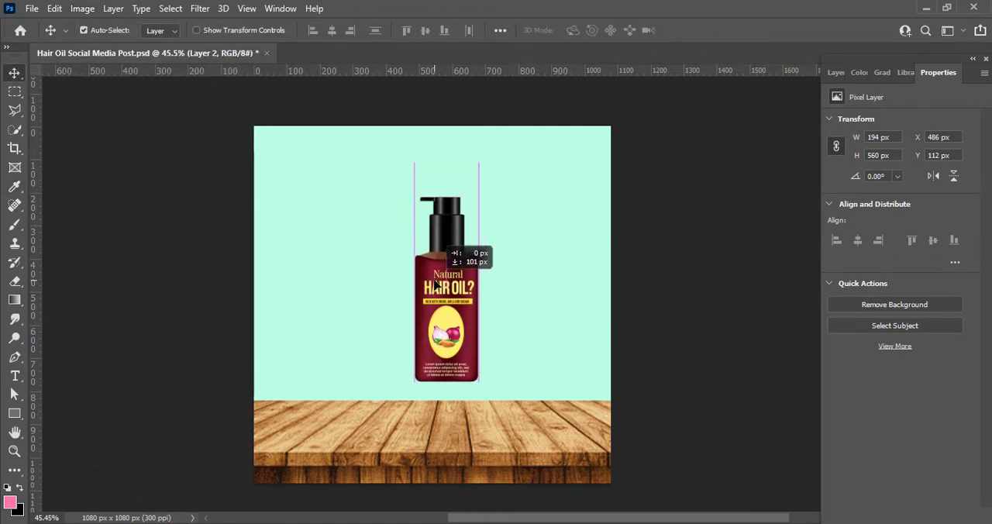
pyautogui.hotkey('ctrl', 't')
pyautogui.moveTo(443, 329); pyautogui.dragTo(474, 370)
pyautogui.moveTo(476, 420); pyautogui.dragTo(481, 440)
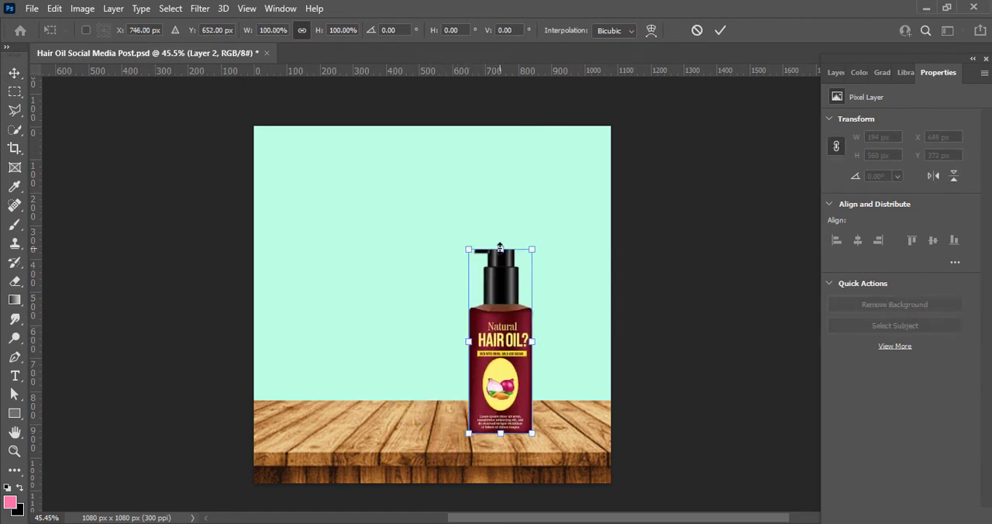
pyautogui.moveTo(500, 249); pyautogui.dragTo(513, 212)
pyautogui.click(720, 31)
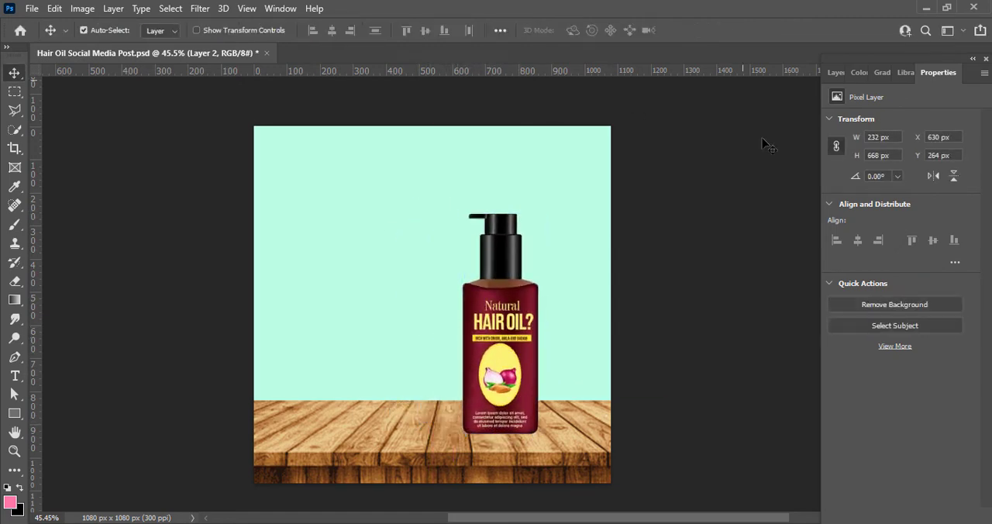
# Step: Activate the Brush tool and set the foreground colour to dark grey 1f1f1f
pyautogui.click(17, 265)
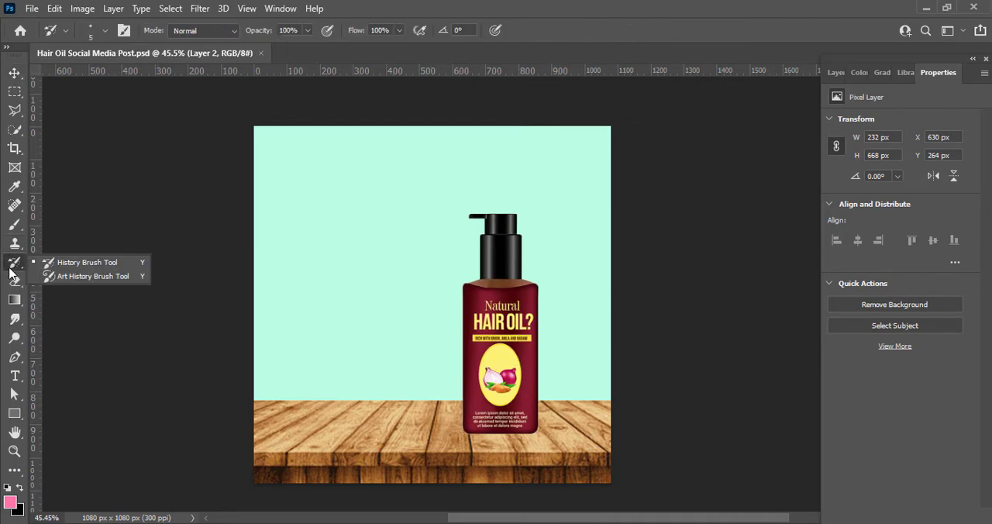
pyautogui.click(12, 227)
pyautogui.click(10, 502)
pyautogui.click(610, 361)
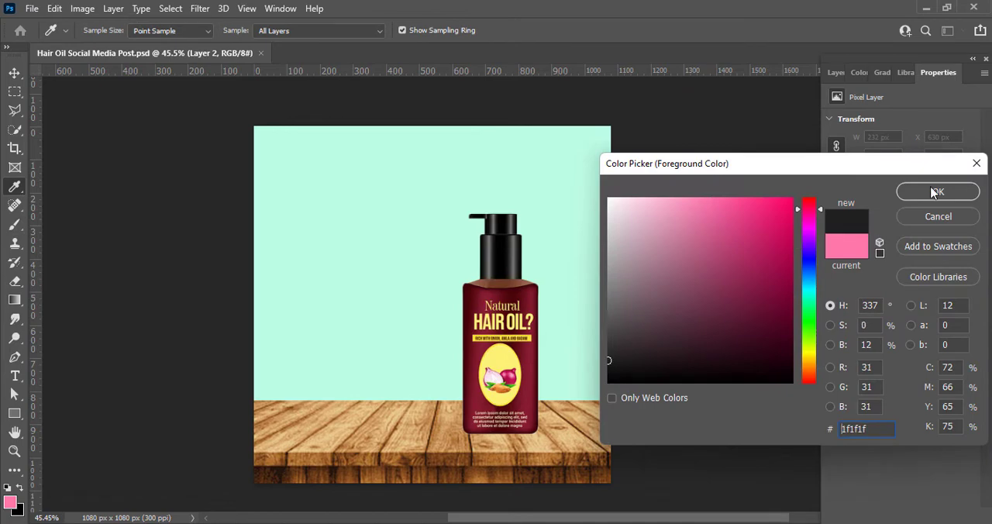
pyautogui.click(936, 192)
# Step: Choose the Soft Round Pressure Opacity brush from the Default Brushes in Legacy Brushes
pyautogui.rightClick(286, 396)
pyautogui.scroll(-6, 285, 355)
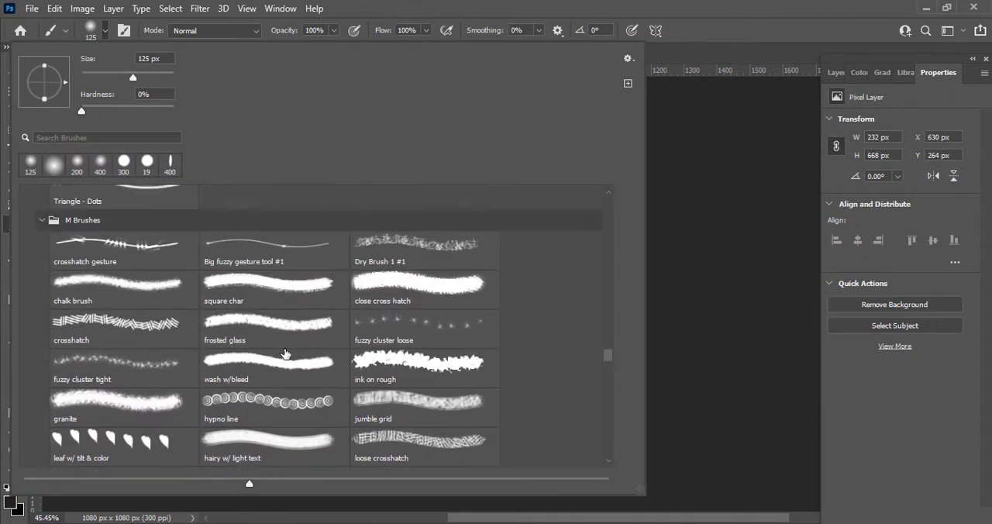
pyautogui.scroll(10, 286, 354)
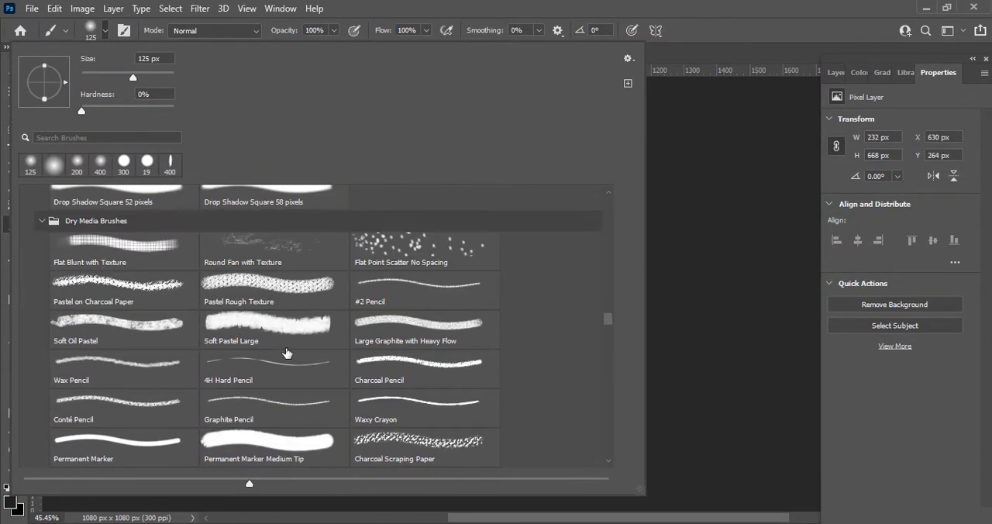
pyautogui.scroll(5, 285, 354)
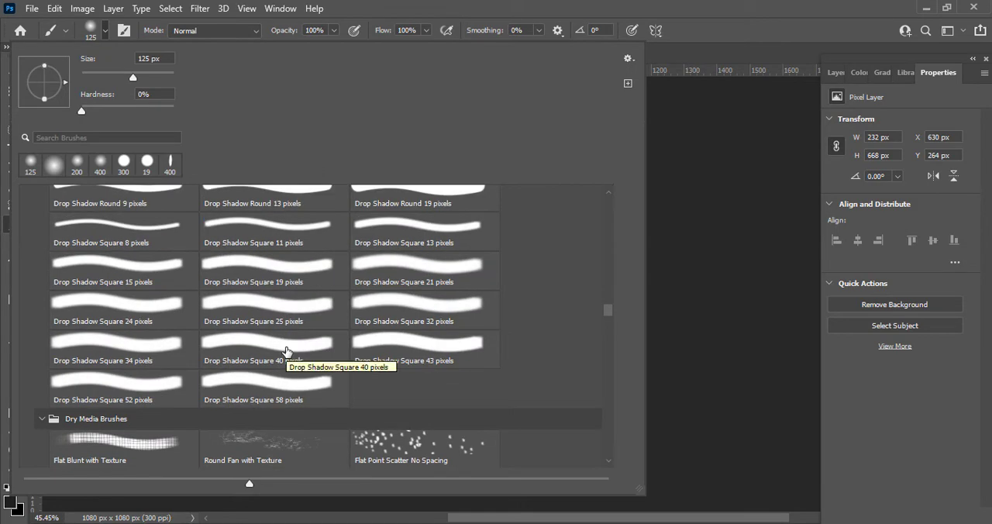
pyautogui.scroll(10, 285, 350)
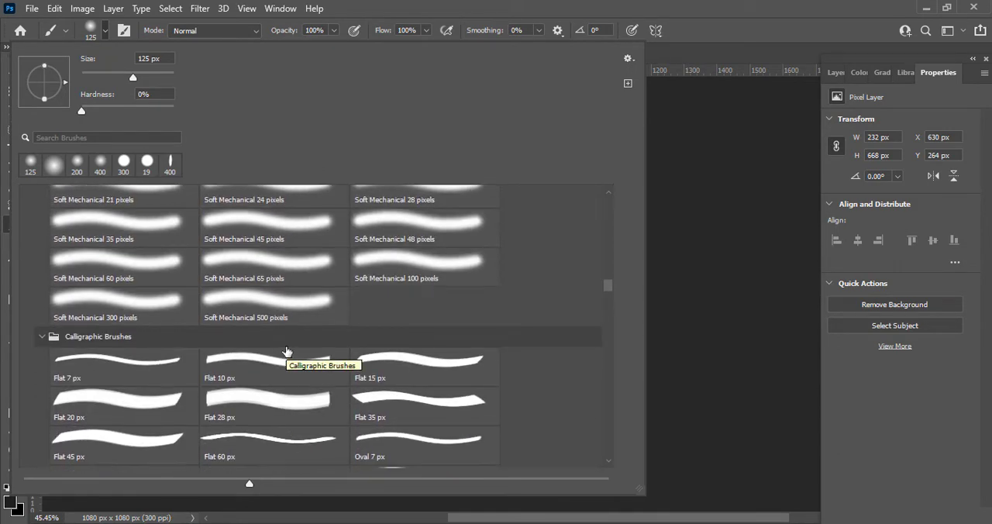
pyautogui.scroll(3, 285, 351)
pyautogui.moveTo(612, 281)
pyautogui.mouseDown()
pyautogui.moveTo(613, 211)
pyautogui.moveTo(612, 237)
pyautogui.moveTo(613, 220)
pyautogui.mouseUp()
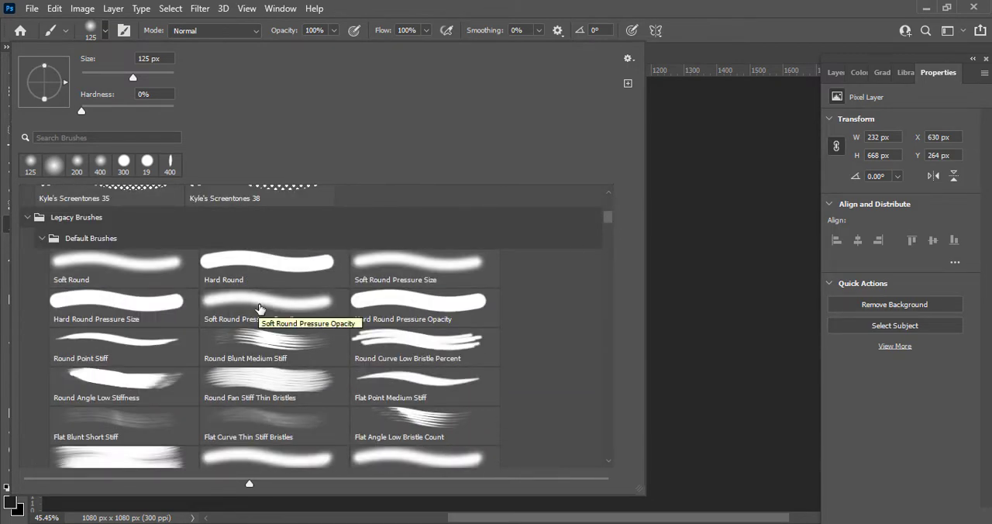
pyautogui.doubleClick(260, 308)
# Step: Paint a soft dark shadow across the bottle's base on a new layer and place that layer beneath the bottle
pyautogui.click(837, 73)
pyautogui.moveTo(456, 421); pyautogui.dragTo(507, 427)
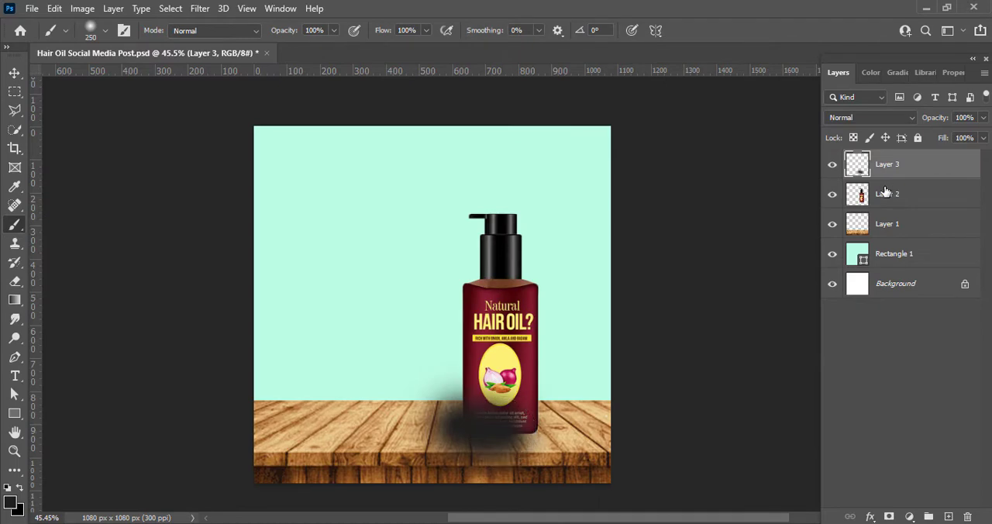
pyautogui.moveTo(883, 166); pyautogui.dragTo(886, 203)
# Step: Lower the shadow layer's opacity to 62%
pyautogui.click(983, 118)
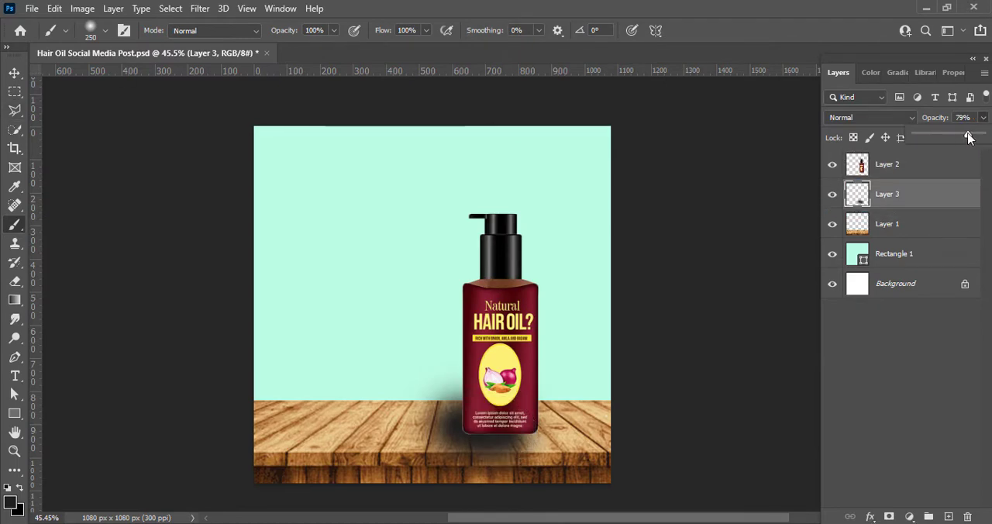
pyautogui.moveTo(968, 136)
pyautogui.mouseDown()
pyautogui.moveTo(946, 137)
pyautogui.moveTo(955, 135)
pyautogui.mouseUp()
pyautogui.press('v')
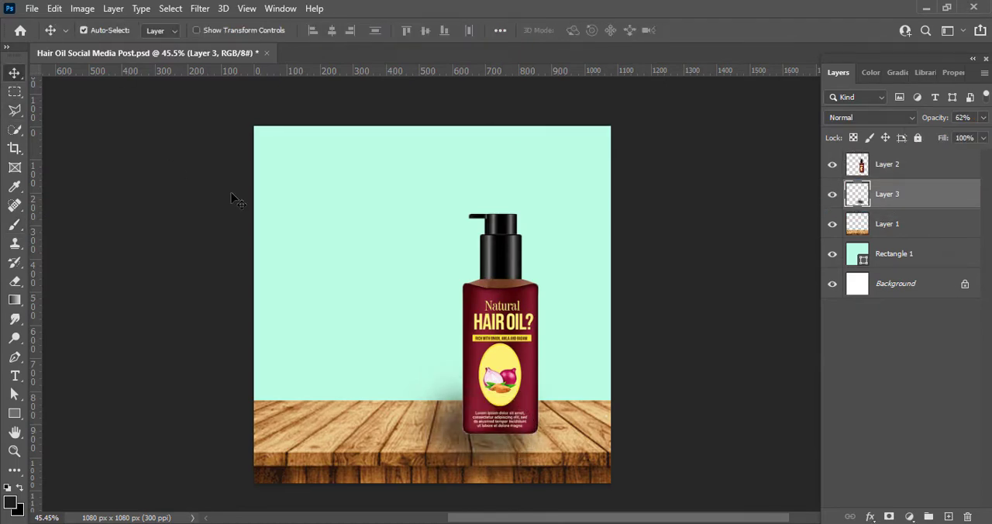
# Step: Free-transform the shadow to about 99.8% width and 49.2% height and position it around the bottle's base on the table
pyautogui.hotkey('ctrl', 't')
pyautogui.moveTo(479, 483)
pyautogui.mouseDown()
pyautogui.moveTo(480, 461)
pyautogui.moveTo(480, 470)
pyautogui.mouseUp()
pyautogui.moveTo(480, 358); pyautogui.dragTo(480, 400)
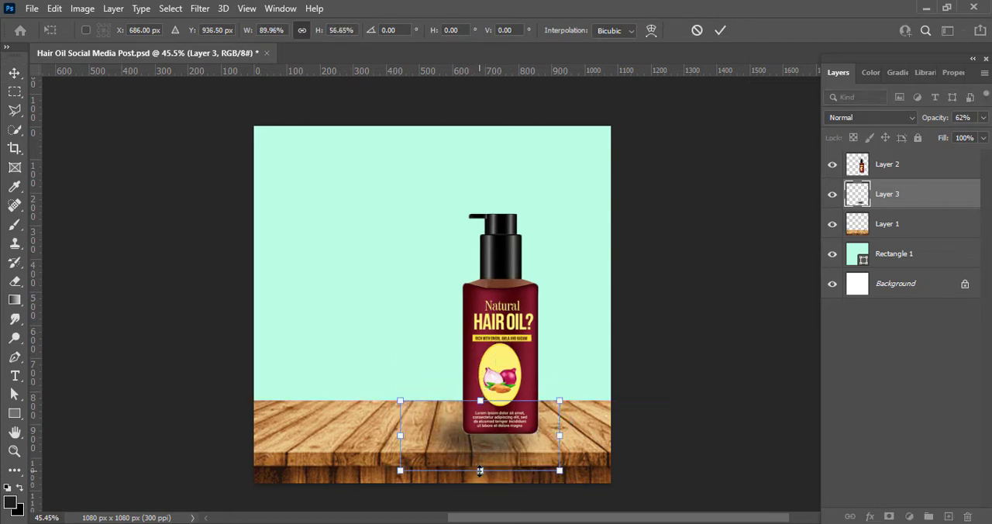
pyautogui.moveTo(480, 471); pyautogui.dragTo(478, 461)
pyautogui.moveTo(400, 431); pyautogui.dragTo(385, 427)
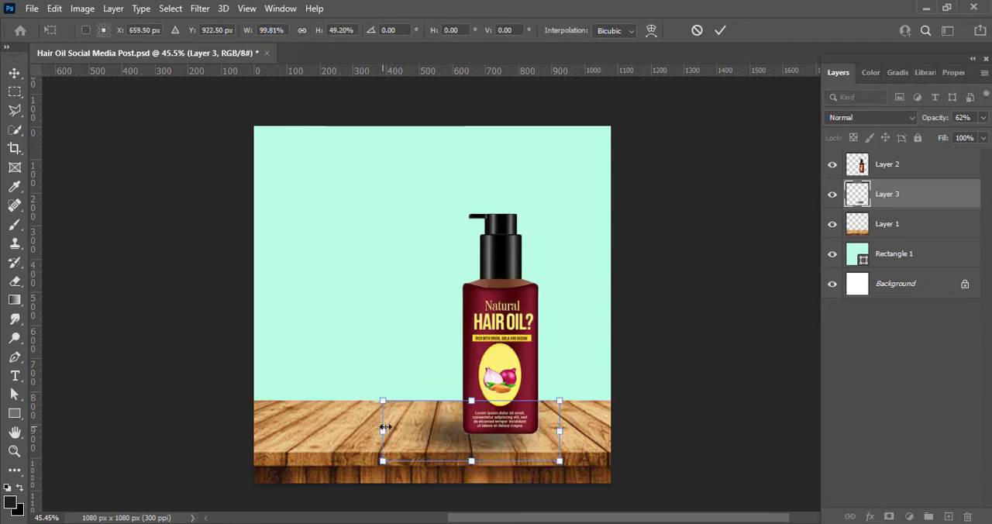
pyautogui.moveTo(457, 437); pyautogui.dragTo(469, 430)
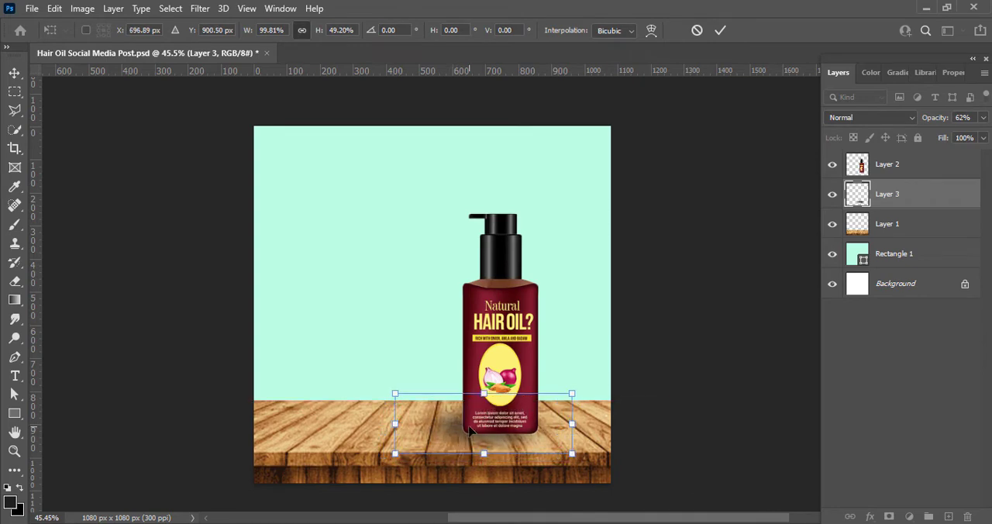
# Step: Raise the shadow layer's opacity to 85% and flatten the shadow to about 32.2% of its height
pyautogui.click(983, 117)
pyautogui.moveTo(957, 138); pyautogui.dragTo(968, 137)
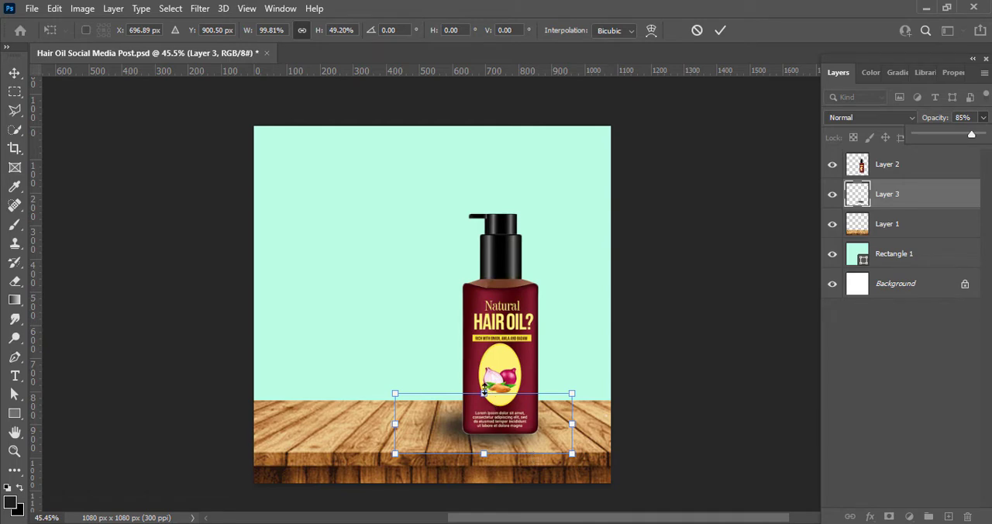
pyautogui.moveTo(483, 392); pyautogui.dragTo(484, 404)
pyautogui.moveTo(484, 453); pyautogui.dragTo(484, 447)
# Step: Shift the shadow to the bottle's right side with a rotation of about -7.07 degrees, and save the document
pyautogui.hotkey('shift', 'Right')
pyautogui.hotkey('shift', 'Right')
pyautogui.hotkey('shift', 'Right')
pyautogui.hotkey('shift', 'Right')
pyautogui.hotkey('shift', 'Right')
pyautogui.hotkey('shift', 'Right')
pyautogui.hotkey('shift', 'Right')
pyautogui.hotkey('shift', 'Right')
pyautogui.hotkey('shift', 'Right')
pyautogui.hotkey('shift', 'Right')
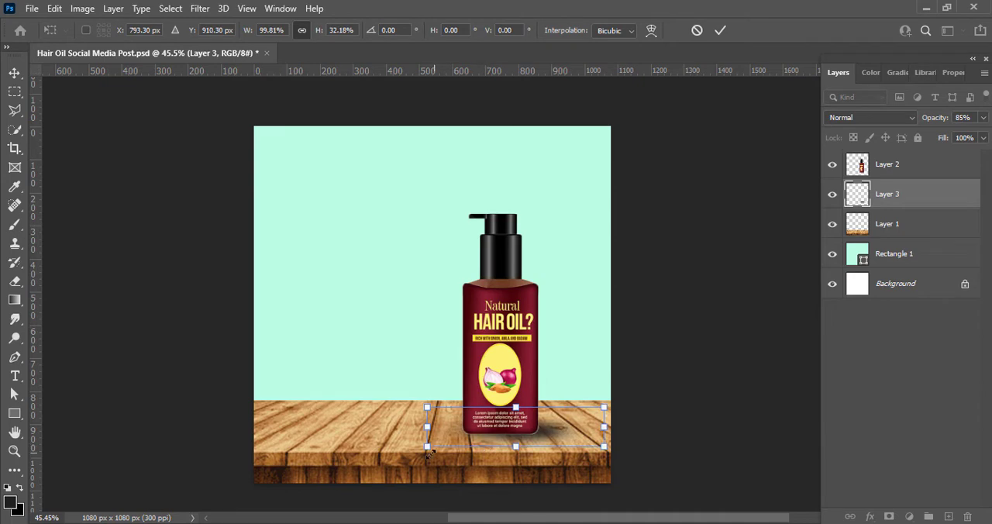
pyautogui.moveTo(428, 454); pyautogui.dragTo(461, 450)
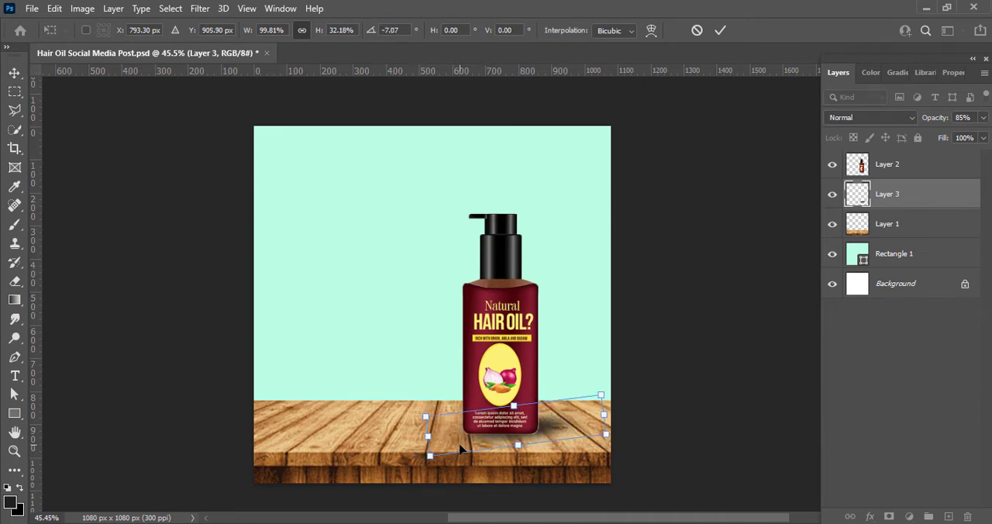
pyautogui.click(721, 31)
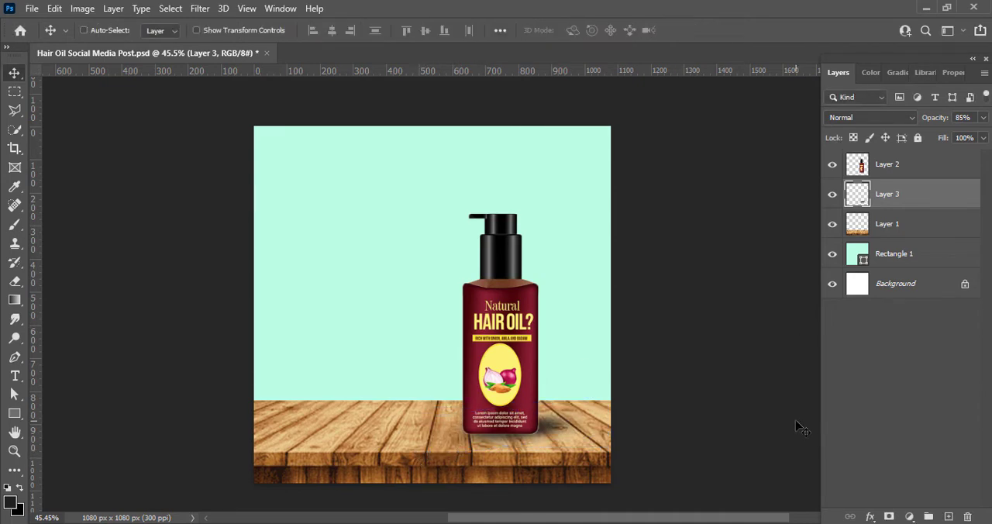
pyautogui.hotkey('ctrl', 's')
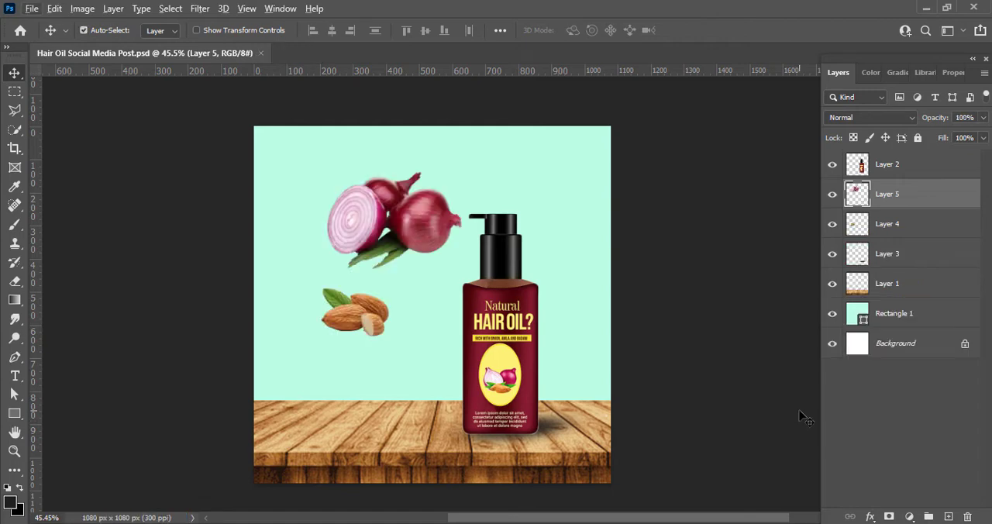
# Step: Set the vibrance of the onion layer to +100
pyautogui.click(83, 9)
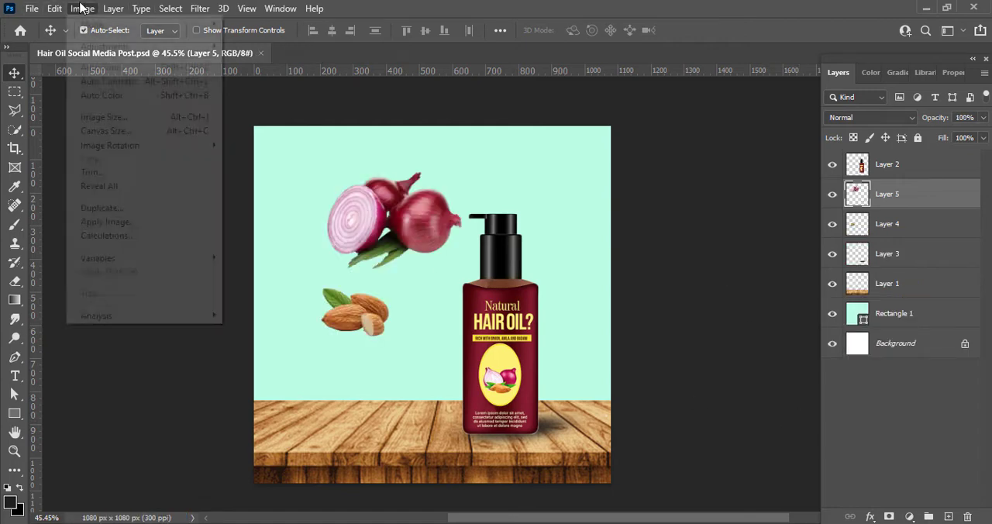
pyautogui.moveTo(280, 8)
pyautogui.click(84, 44)
pyautogui.click(84, 8)
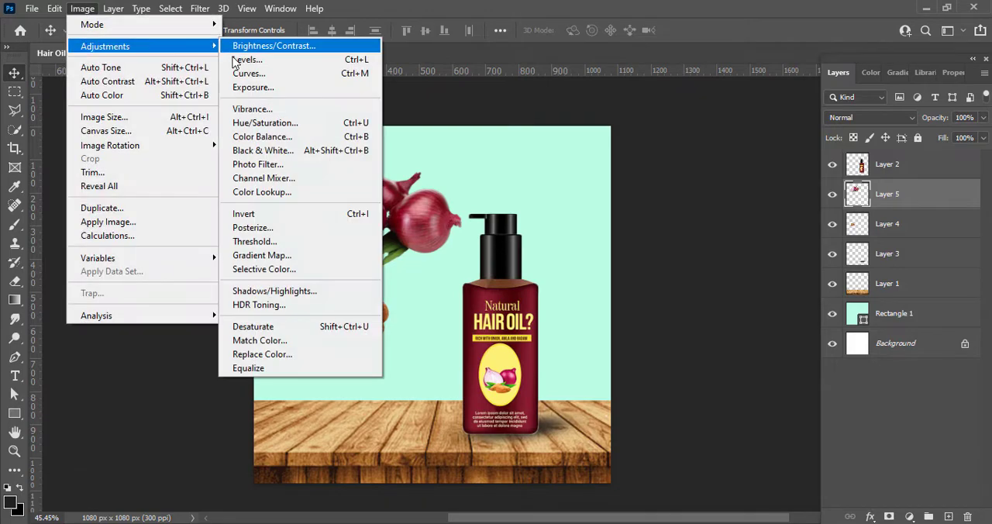
pyautogui.click(256, 106)
pyautogui.moveTo(316, 94); pyautogui.dragTo(686, 99)
pyautogui.moveTo(741, 148); pyautogui.dragTo(811, 147)
pyautogui.click(844, 129)
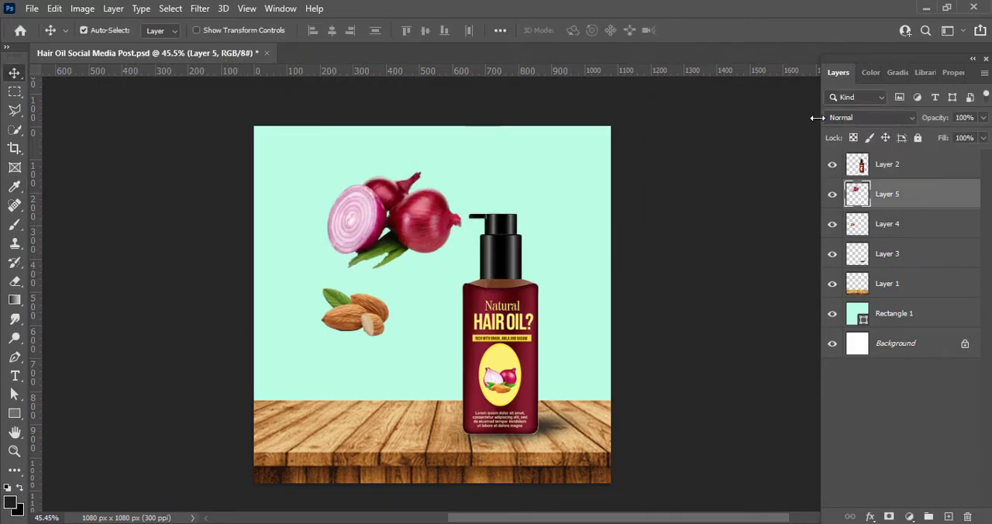
# Step: Raise the onion layer's brightness to 8
pyautogui.click(82, 8)
pyautogui.moveTo(103, 44)
pyautogui.click(256, 44)
pyautogui.moveTo(210, 81); pyautogui.dragTo(779, 96)
pyautogui.moveTo(724, 139); pyautogui.dragTo(732, 138)
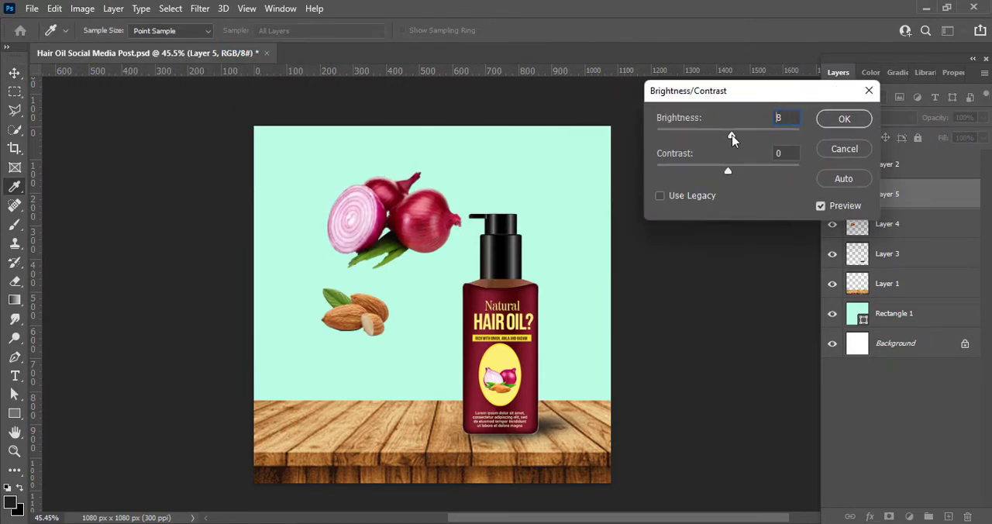
pyautogui.click(834, 121)
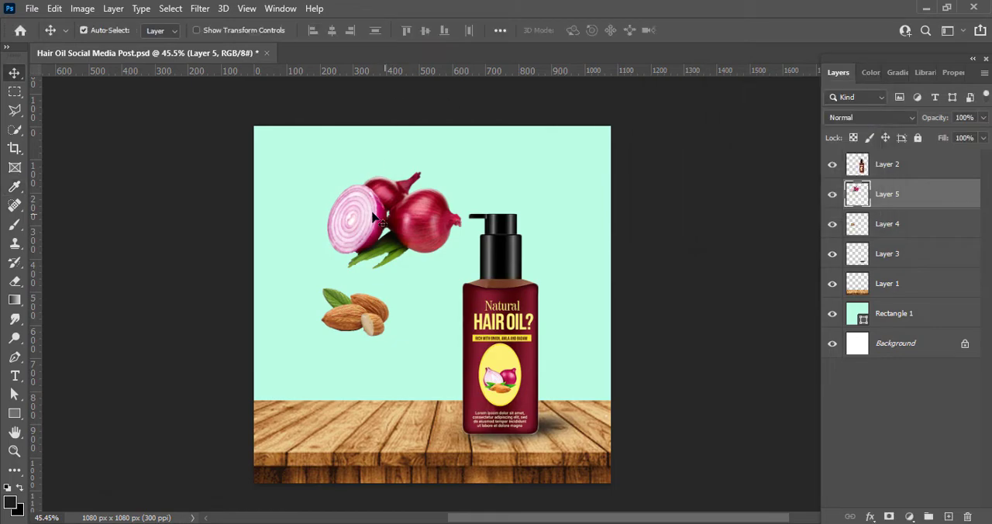
# Step: Set the vibrance of the almond layer to +100
pyautogui.click(887, 223)
pyautogui.click(83, 9)
pyautogui.moveTo(103, 44)
pyautogui.click(256, 108)
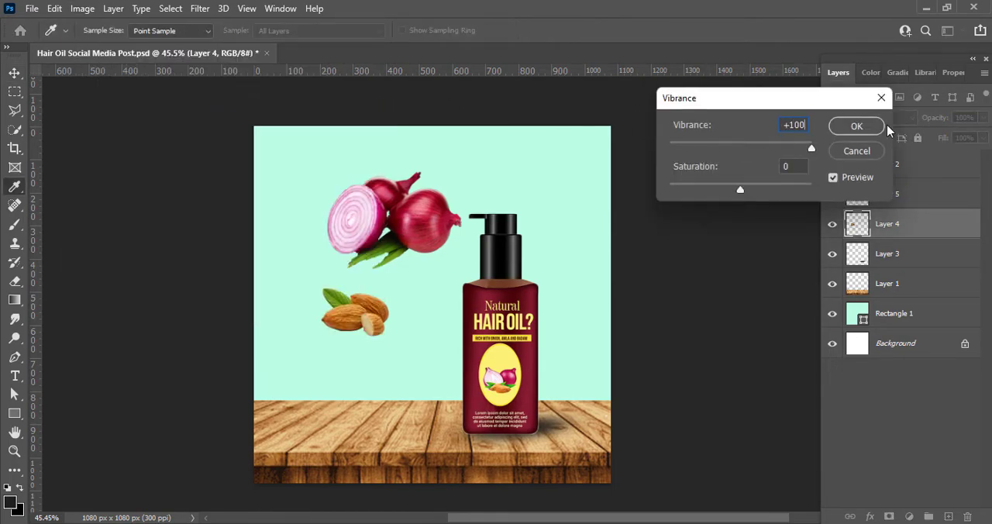
pyautogui.click(844, 125)
# Step: Set the almond layer's brightness to 5 and contrast to 15
pyautogui.click(82, 9)
pyautogui.click(256, 44)
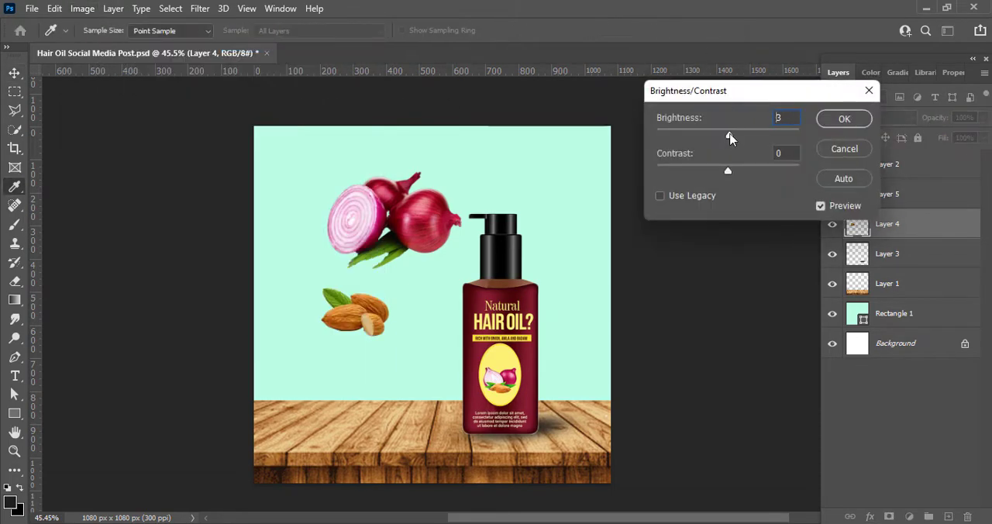
pyautogui.click(845, 119)
# Step: Shrink the onions, place them on the table just left of the bottle, and move their layer above the bottle layer
pyautogui.press('v')
pyautogui.click(374, 228)
pyautogui.hotkey('ctrl', 't')
pyautogui.moveTo(328, 172); pyautogui.dragTo(380, 209)
pyautogui.moveTo(416, 238); pyautogui.dragTo(423, 407)
pyautogui.press('Return')
pyautogui.moveTo(891, 193); pyautogui.dragTo(893, 160)
pyautogui.moveTo(431, 400); pyautogui.dragTo(428, 410)
# Step: Bring the almond layer to the front, shrink the almonds, and place them on the table left of the onions
pyautogui.moveTo(365, 313); pyautogui.dragTo(334, 345)
pyautogui.hotkey('ctrl', 'shift', ']')
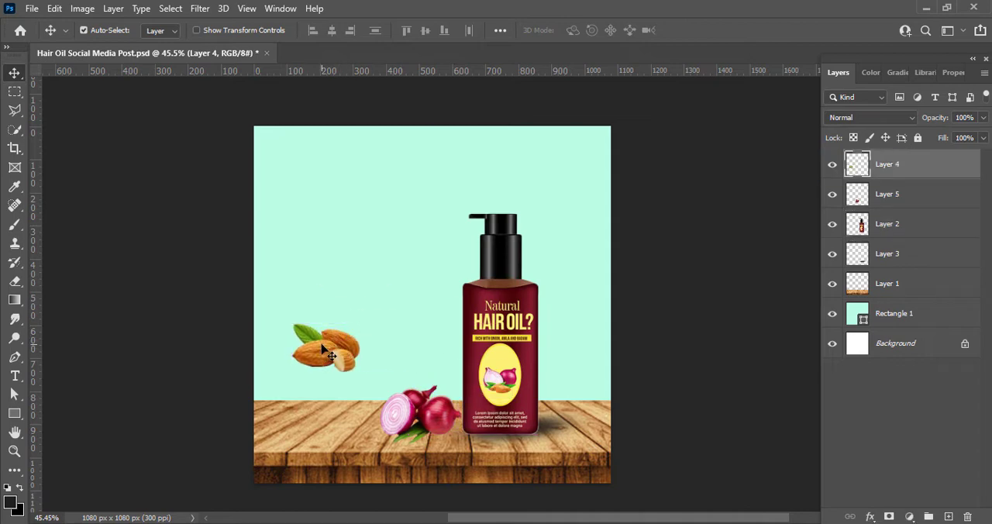
pyautogui.hotkey('ctrl', 't')
pyautogui.moveTo(289, 322); pyautogui.dragTo(576, 431)
pyautogui.click(720, 31)
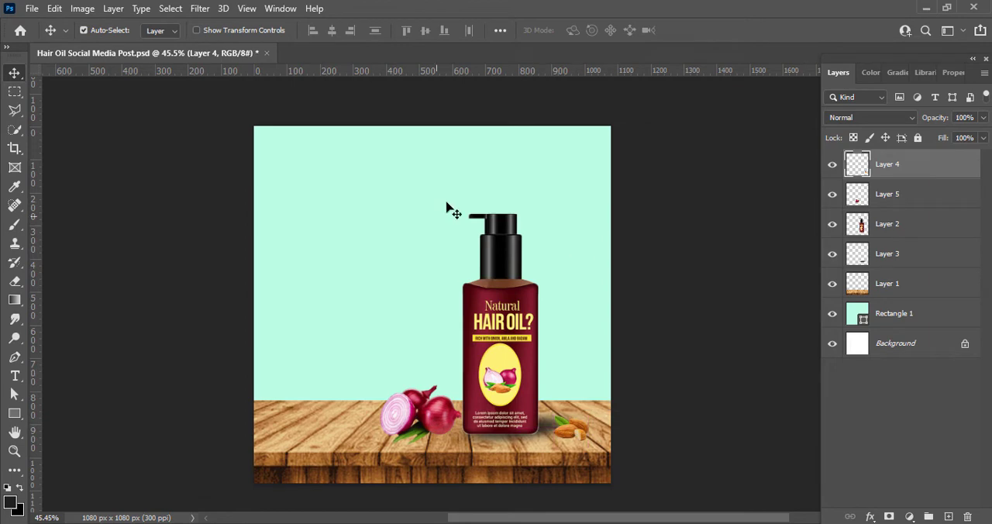
pyautogui.click(947, 517)
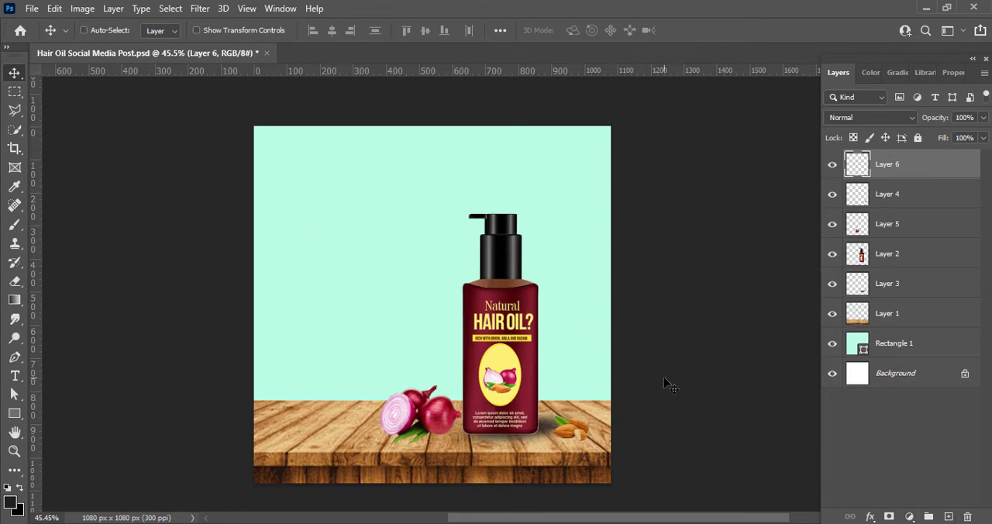
pyautogui.hotkey('ctrl', 'z')
pyautogui.moveTo(583, 441); pyautogui.dragTo(352, 426)
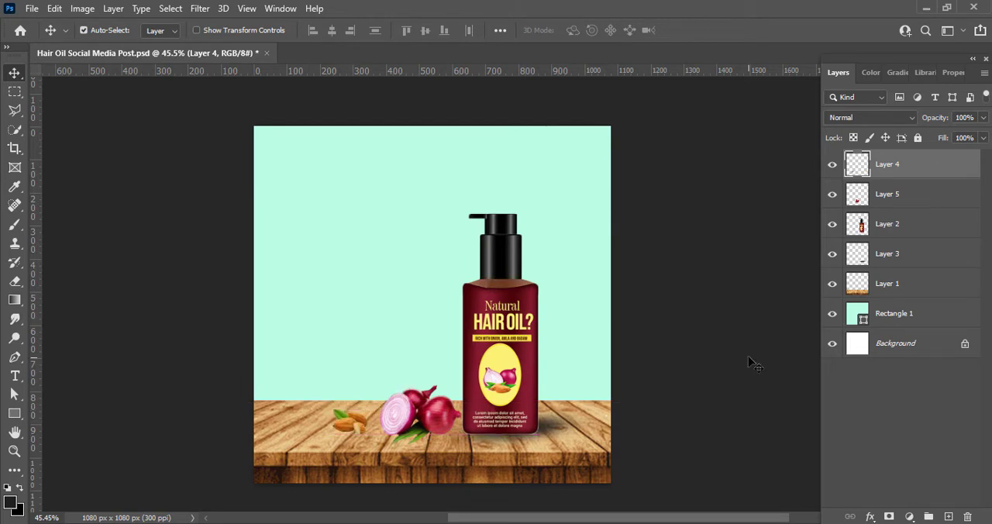
# Step: Duplicate the bottle's shadow beneath the onions, scale it to about 81% width and 73% height, and rotate it about -2.9°
pyautogui.moveTo(547, 425); pyautogui.dragTo(424, 428)
pyautogui.hotkey('ctrl', 't')
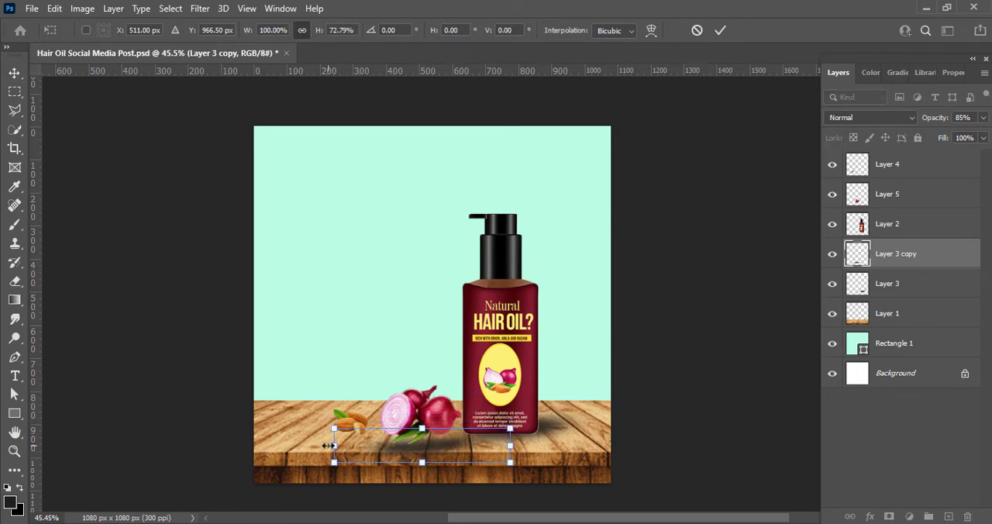
pyautogui.moveTo(328, 446); pyautogui.dragTo(367, 446)
pyautogui.moveTo(439, 447); pyautogui.dragTo(428, 434)
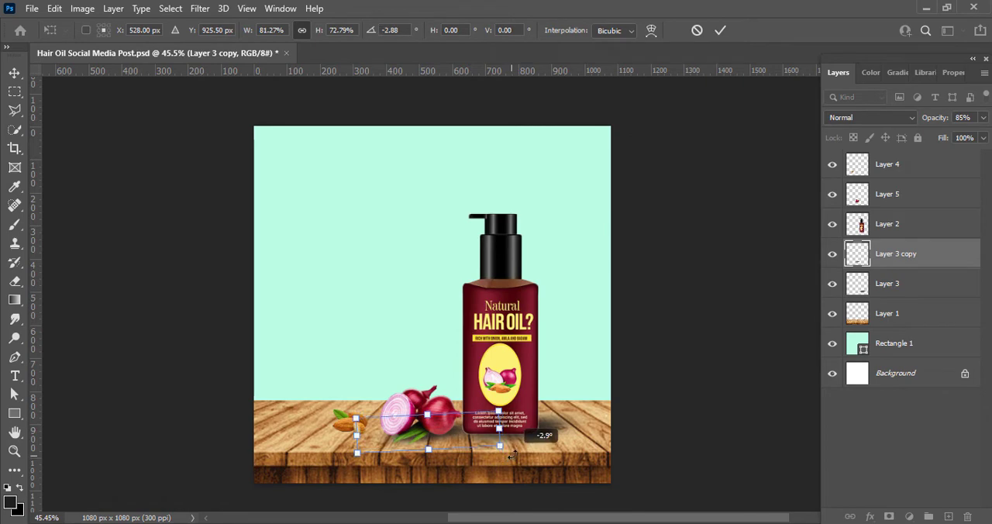
pyautogui.press('Return')
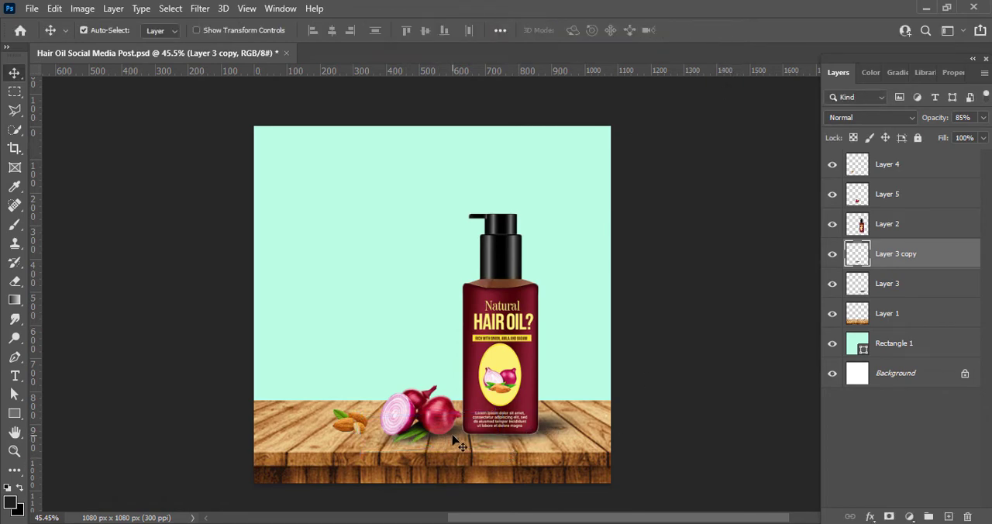
# Step: Duplicate the bottle's shadow under the almonds at about 48% scale, and shift the onion shadow slightly left and down
pyautogui.moveTo(552, 426); pyautogui.dragTo(393, 435)
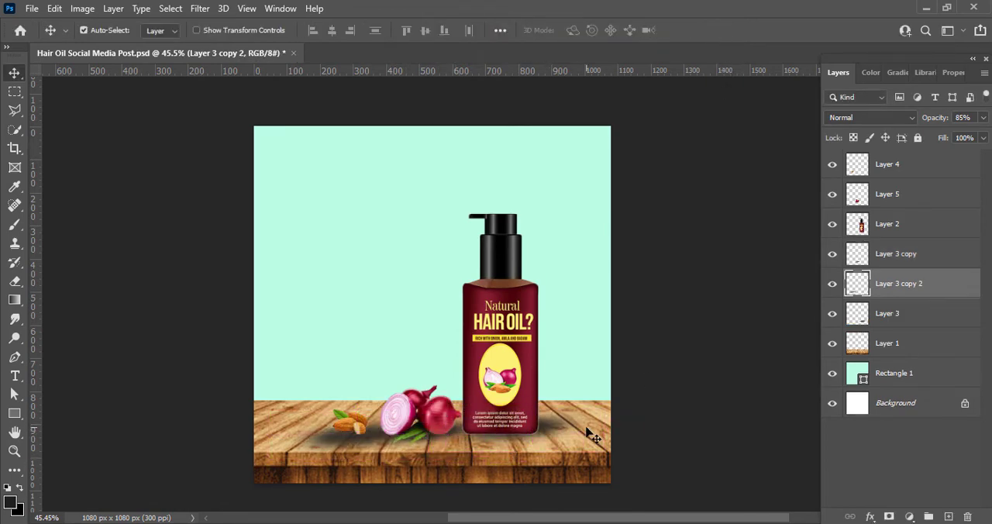
pyautogui.hotkey('ctrl', 't')
pyautogui.moveTo(255, 429); pyautogui.dragTo(356, 429)
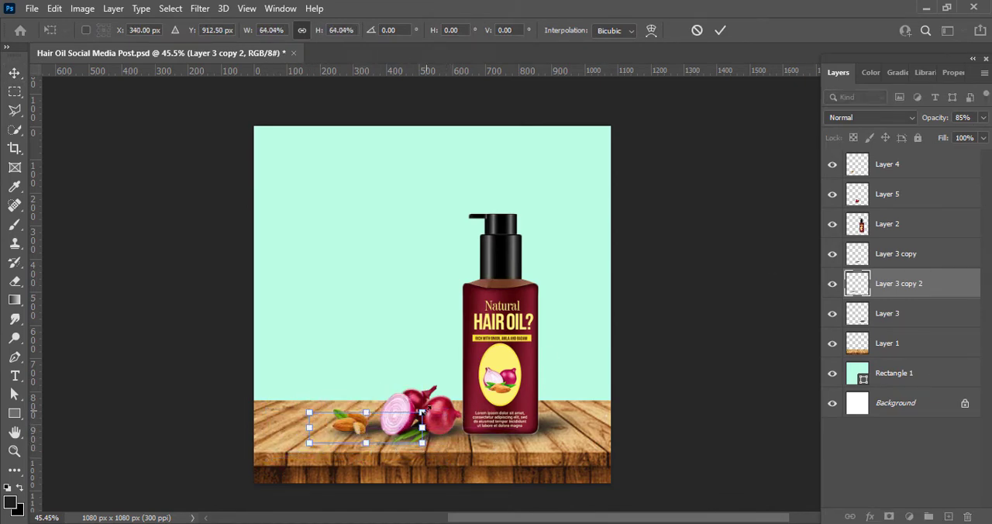
pyautogui.moveTo(426, 410); pyautogui.dragTo(398, 417)
pyautogui.moveTo(344, 435)
pyautogui.mouseDown()
pyautogui.moveTo(360, 431)
pyautogui.moveTo(349, 431)
pyautogui.mouseUp()
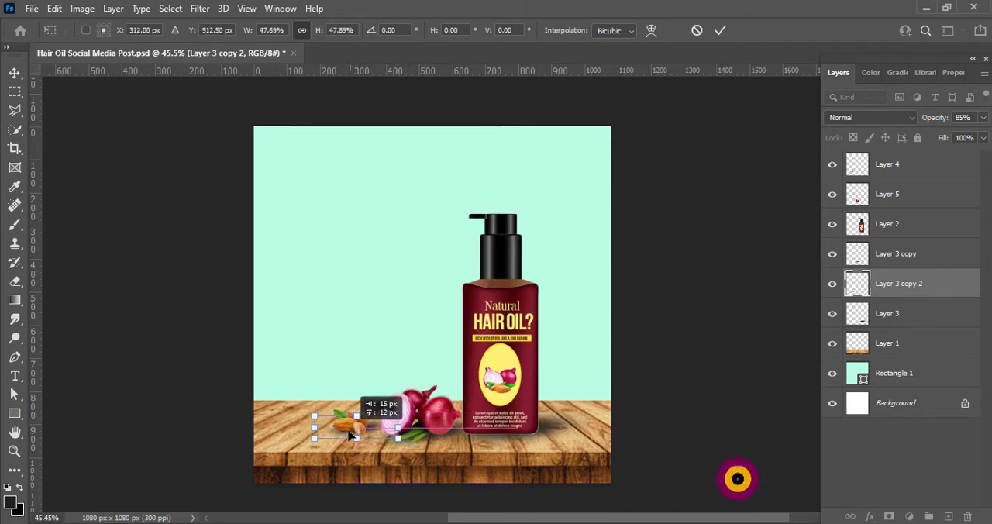
pyautogui.press('Return')
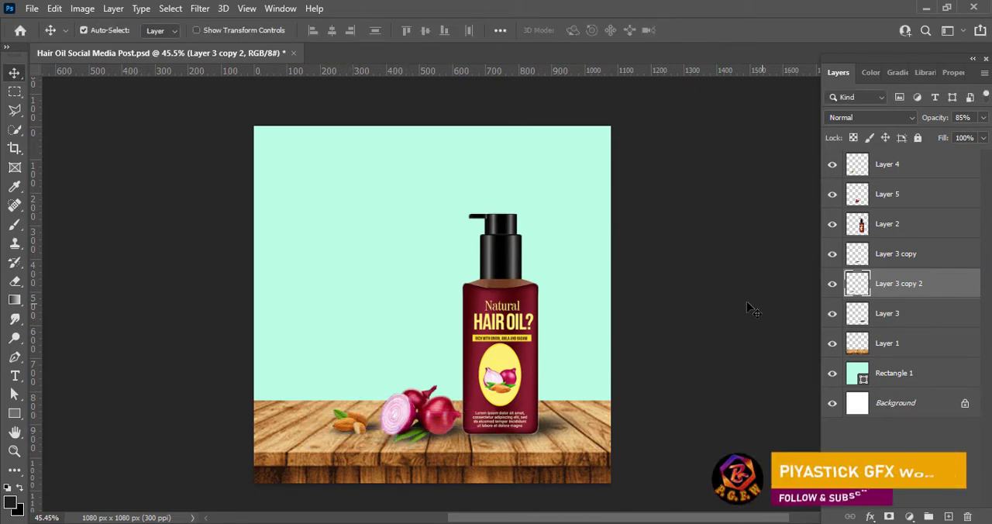
pyautogui.click(729, 309)
pyautogui.click(457, 434)
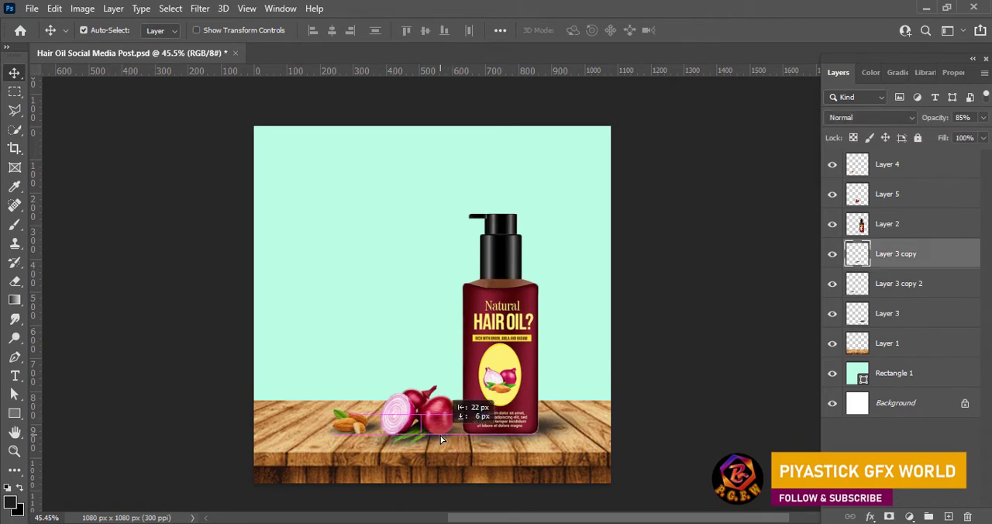
# Step: Draw a dark teardrop shape about 137 by 189 px on the mint background with the Pen tool, above all layers
pyautogui.hotkey('alt', '.')
pyautogui.press('p')
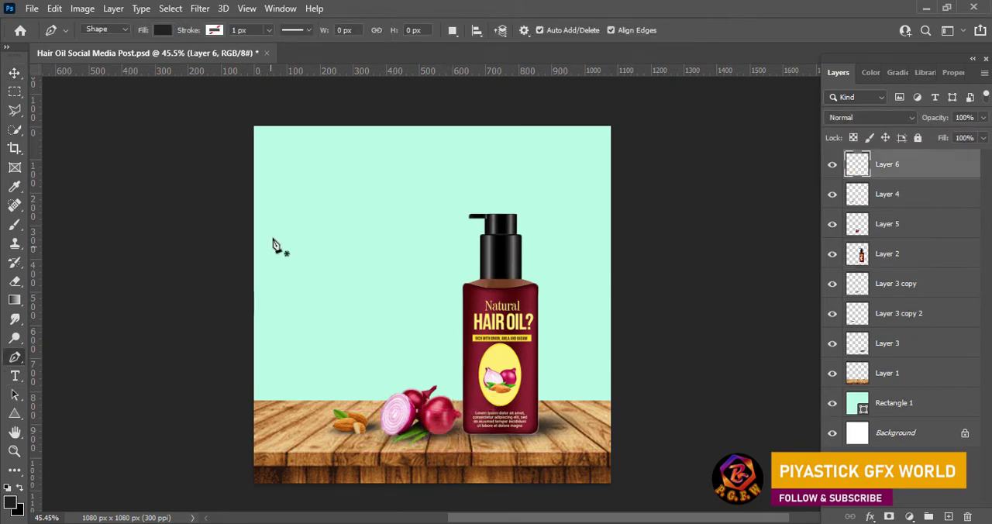
pyautogui.click(315, 250)
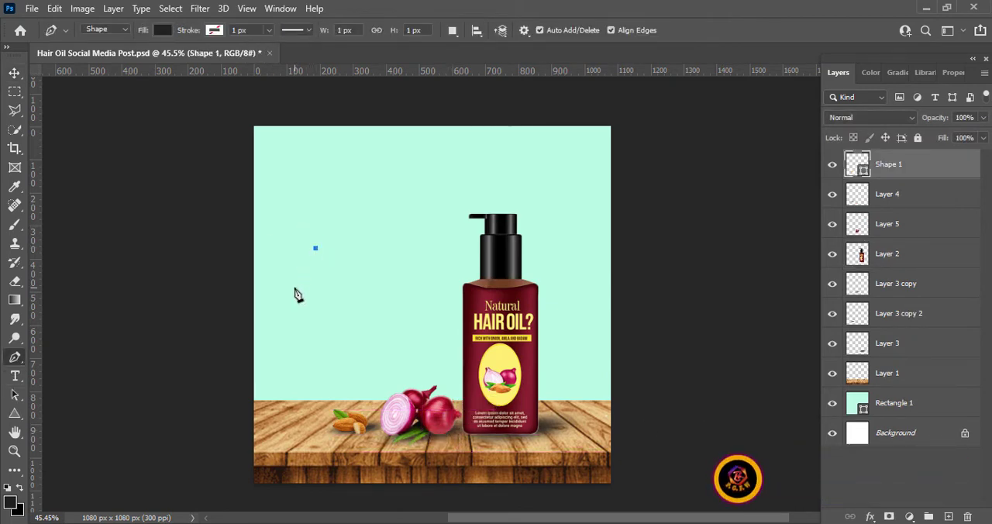
pyautogui.moveTo(314, 311); pyautogui.dragTo(367, 321)
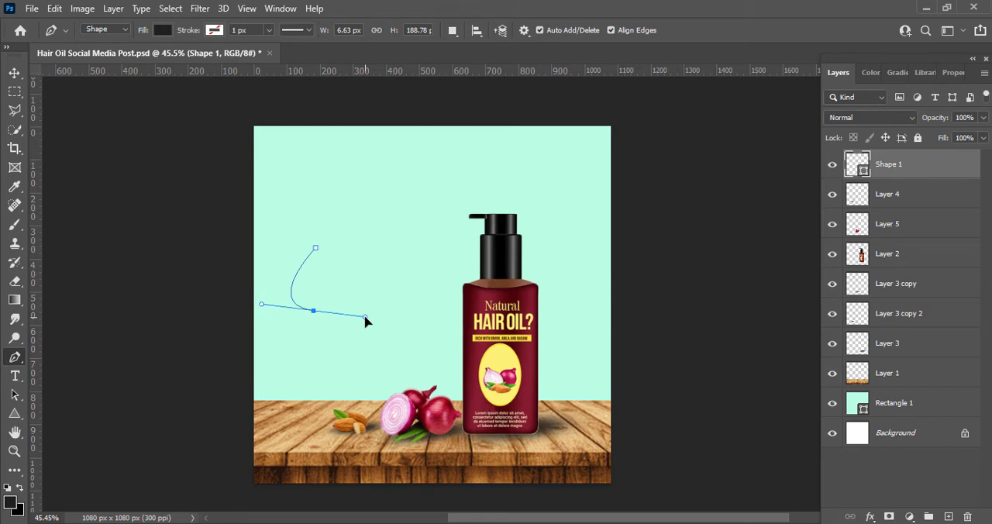
pyautogui.moveTo(366, 321); pyautogui.dragTo(368, 323)
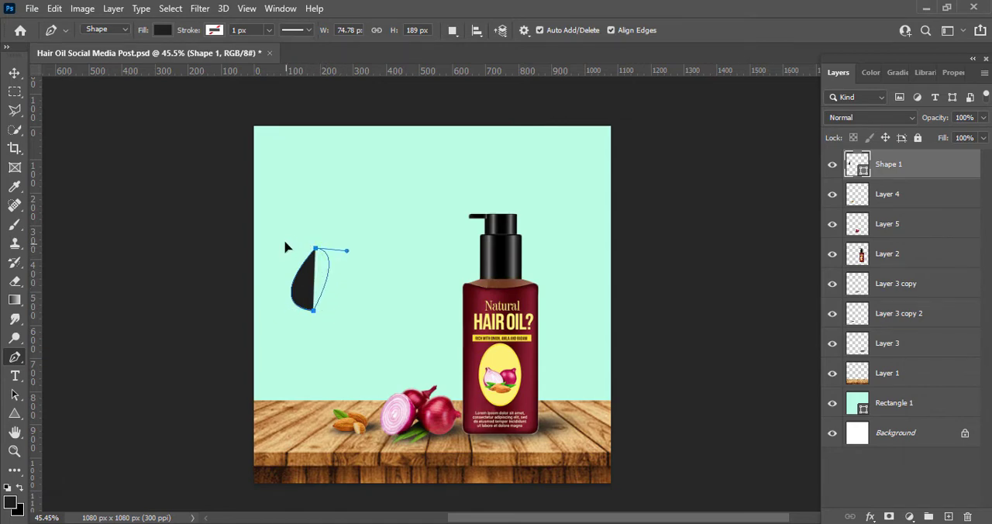
pyautogui.moveTo(270, 191)
pyautogui.mouseDown()
pyautogui.moveTo(261, 186)
pyautogui.moveTo(270, 183)
pyautogui.moveTo(269, 192)
pyautogui.mouseUp()
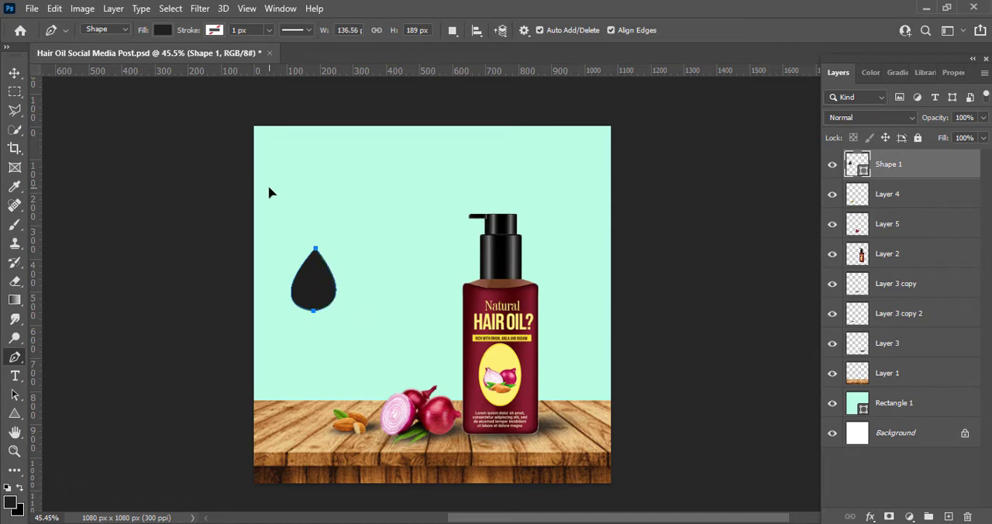
# Step: Adjust the teardrop's lower-left curve with the Direct Selection tool, making the shape about 131 px wide
pyautogui.rightClick(17, 397)
pyautogui.click(65, 399)
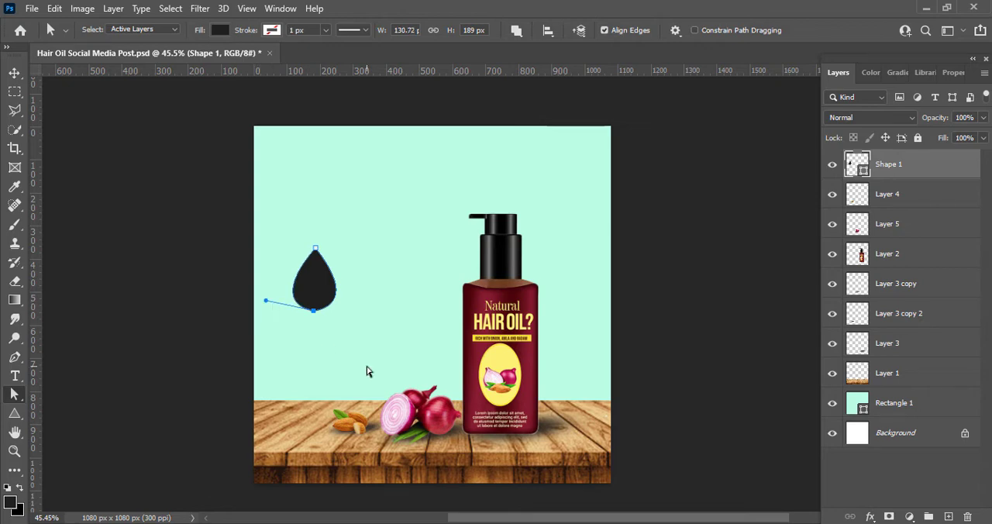
pyautogui.press('v')
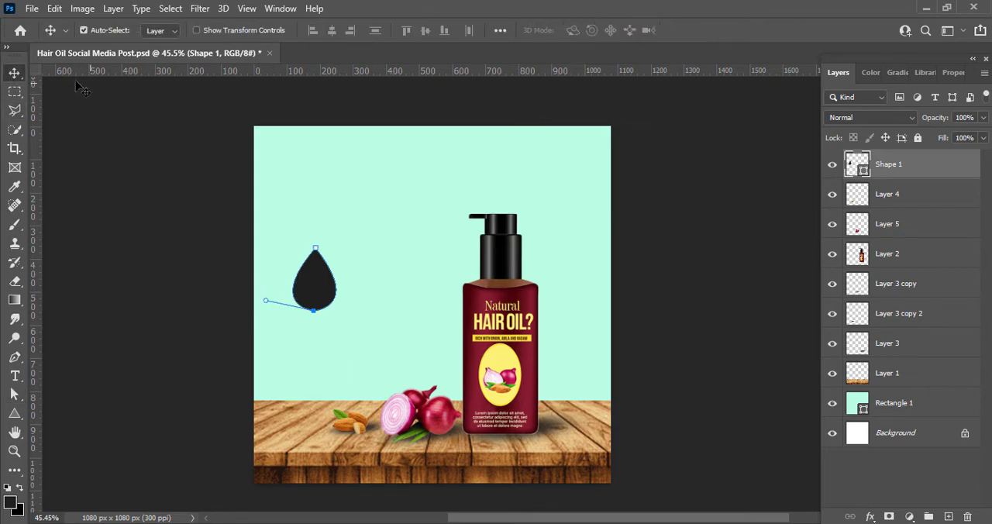
pyautogui.click(110, 188)
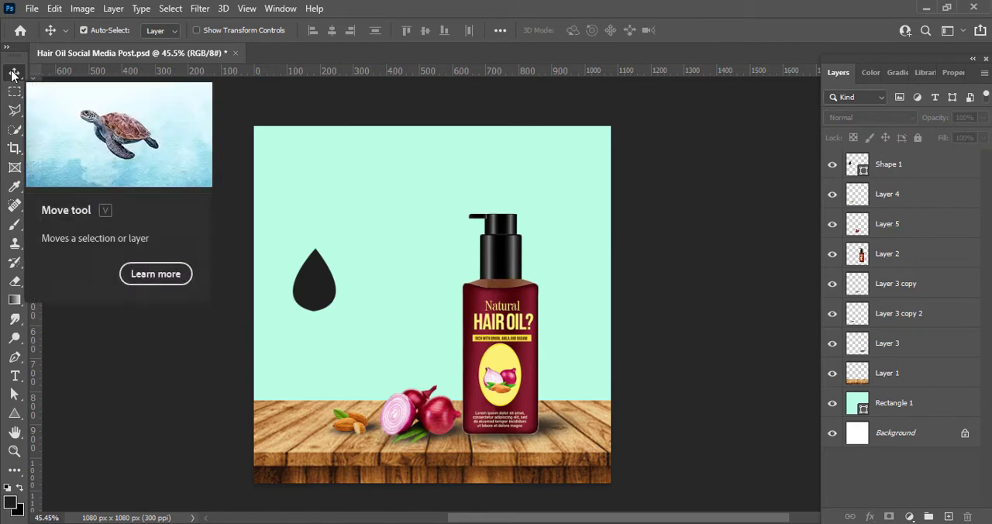
# Step: Enlarge the teardrop to about 181% width and 149% height, and move it up on the mint background
pyautogui.click(857, 165)
pyautogui.hotkey('ctrl', 't')
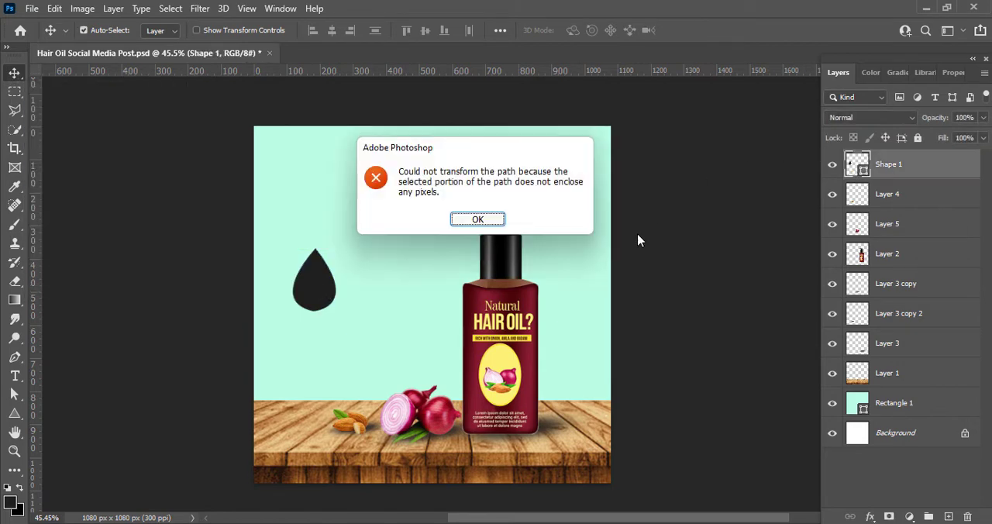
pyautogui.click(492, 222)
pyautogui.hotkey('ctrl', 't')
pyautogui.moveTo(331, 314); pyautogui.dragTo(366, 340)
pyautogui.moveTo(359, 294); pyautogui.dragTo(373, 300)
pyautogui.moveTo(292, 294); pyautogui.dragTo(288, 294)
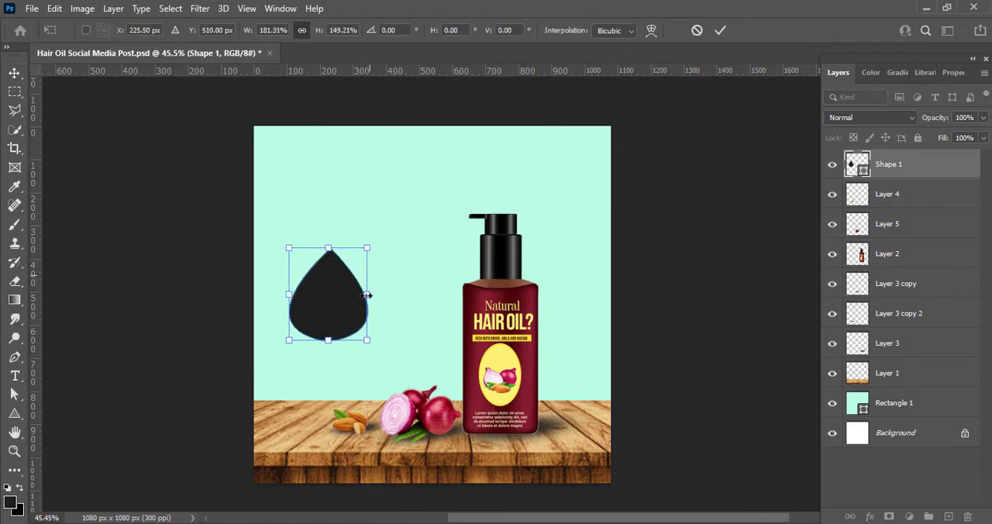
pyautogui.moveTo(328, 340); pyautogui.dragTo(332, 341)
pyautogui.click(720, 30)
pyautogui.moveTo(317, 297); pyautogui.dragTo(316, 261)
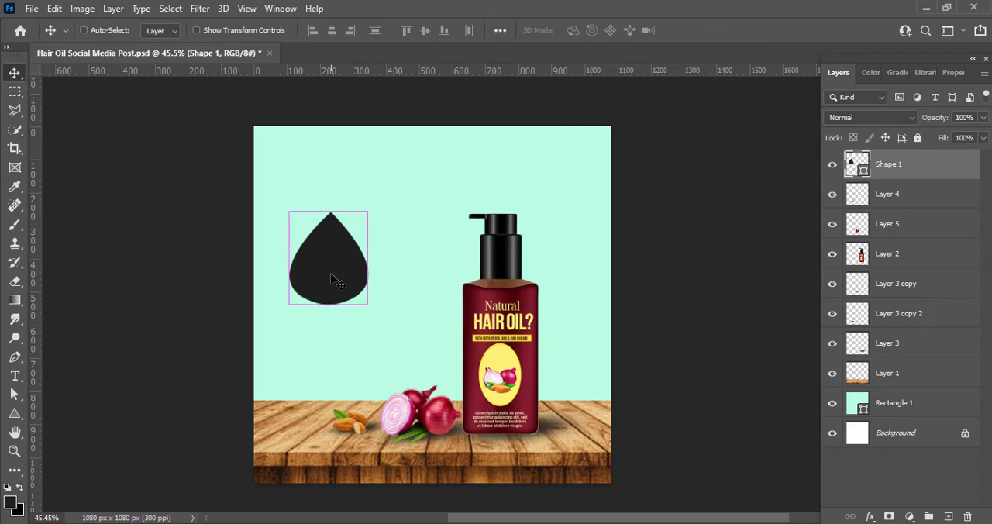
# Step: Move the teardrop lower and duplicate it three times, spreading the copies over the mint area left of the bottle
pyautogui.hotkey('ctrl', 't')
pyautogui.click(721, 31)
pyautogui.moveTo(323, 269); pyautogui.dragTo(393, 283)
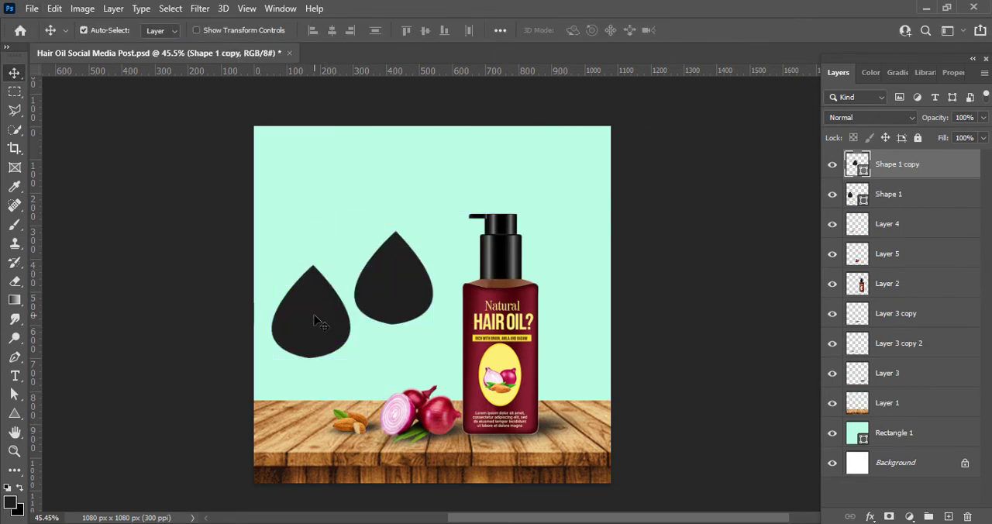
pyautogui.moveTo(320, 323); pyautogui.dragTo(295, 167)
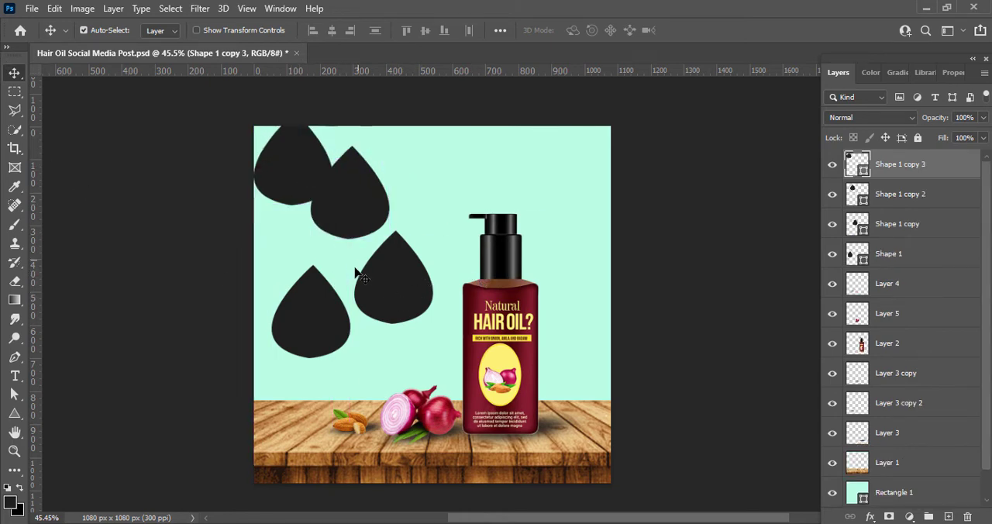
# Step: Shrink the original teardrop and position it as the upright lower petal above the almonds
pyautogui.click(319, 303)
pyautogui.hotkey('ctrl', 't')
pyautogui.moveTo(272, 265); pyautogui.dragTo(290, 287)
pyautogui.moveTo(314, 332); pyautogui.dragTo(323, 334)
pyautogui.press('Return')
# Step: Scale the teardrop copy nearest the bottle to about 80%, rotate it about -86°, and place it as the right petal
pyautogui.click(410, 281)
pyautogui.hotkey('ctrl', 't')
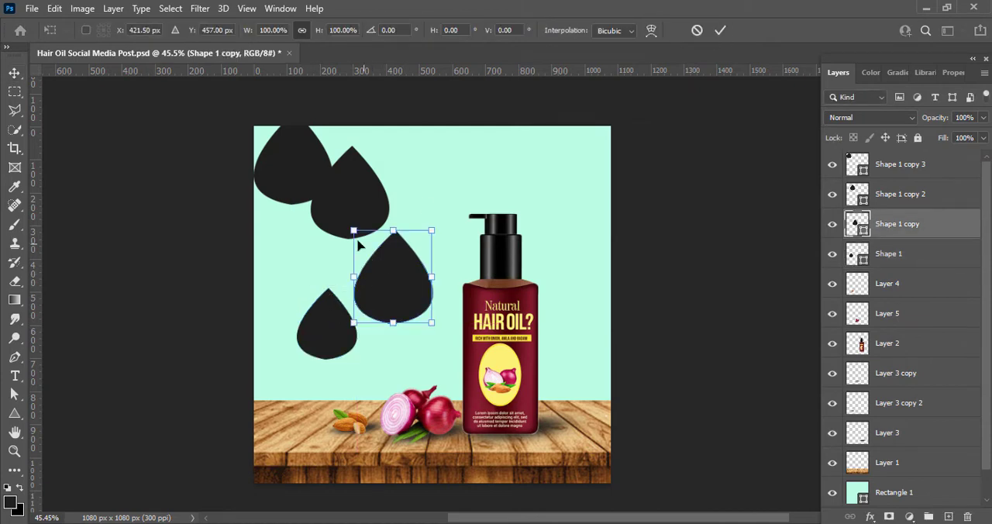
pyautogui.moveTo(355, 231); pyautogui.dragTo(375, 256)
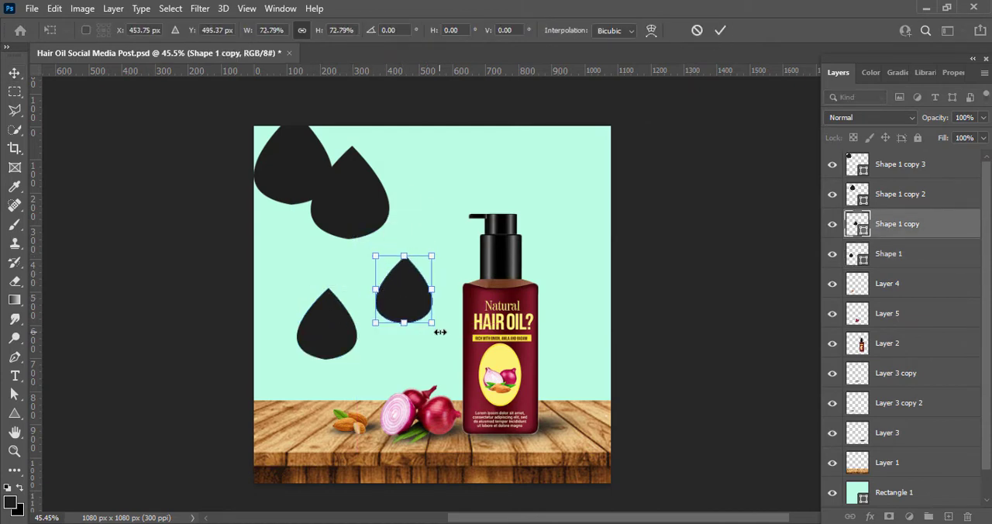
pyautogui.moveTo(439, 331); pyautogui.dragTo(453, 266)
pyautogui.moveTo(405, 292); pyautogui.dragTo(397, 330)
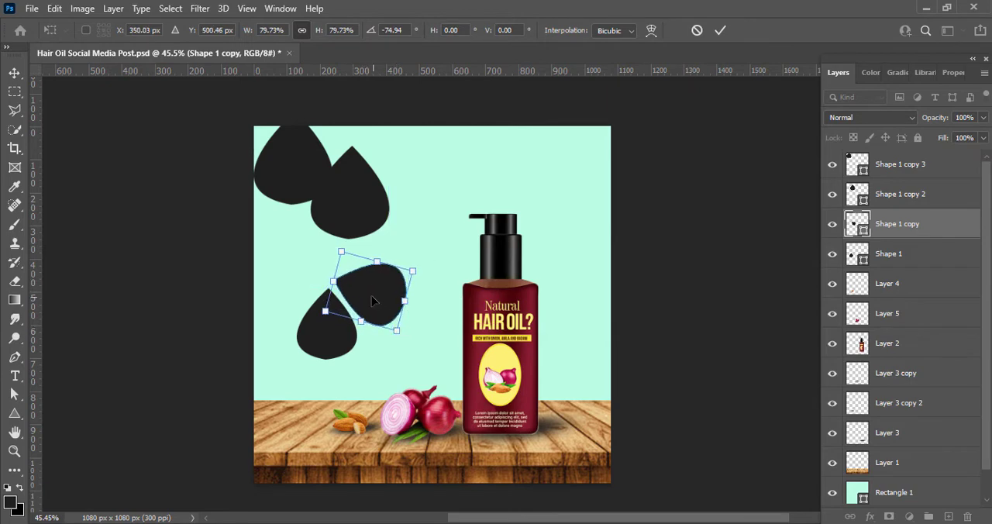
pyautogui.moveTo(372, 300); pyautogui.dragTo(373, 303)
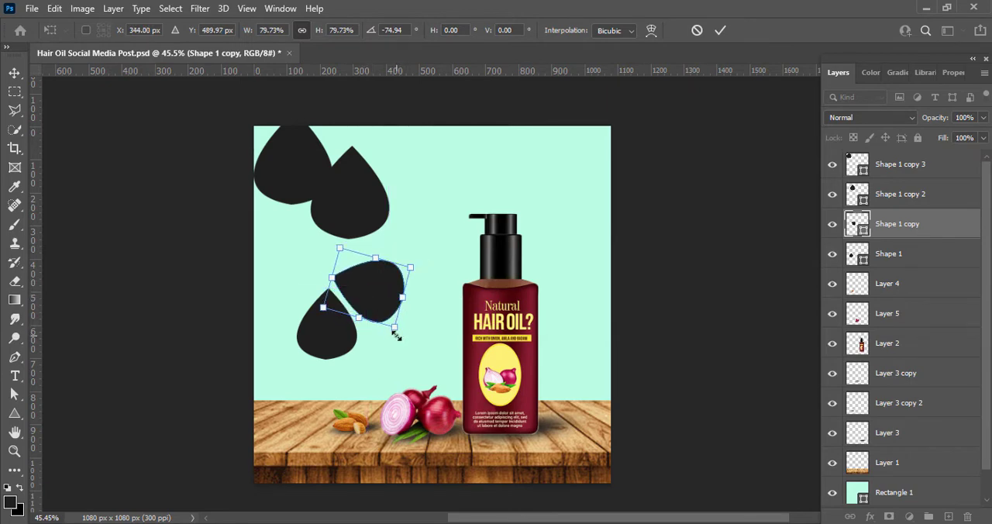
pyautogui.moveTo(396, 334); pyautogui.dragTo(407, 331)
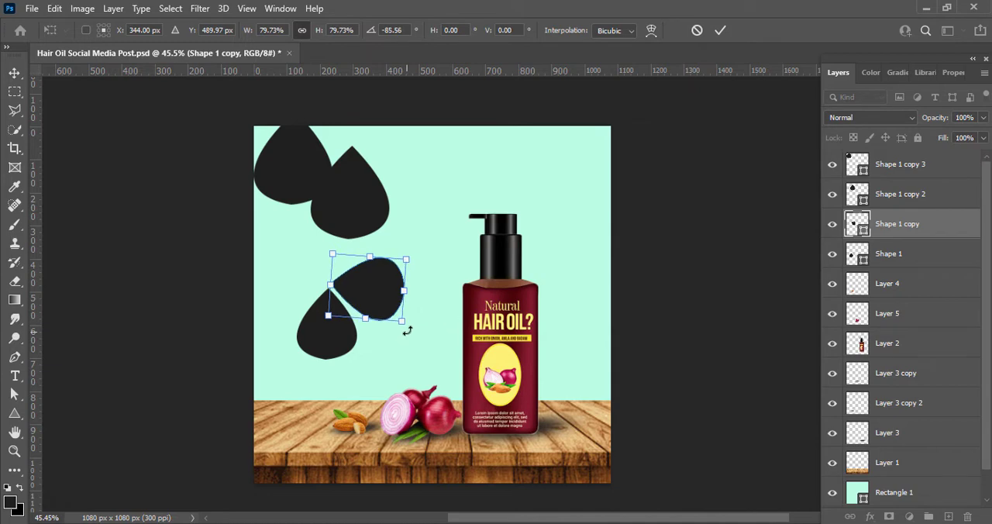
pyautogui.click(721, 30)
# Step: Scale the second teardrop copy to about 79%, rotate it about 177°, and place it as the upper petal
pyautogui.click(364, 203)
pyautogui.moveTo(312, 146); pyautogui.dragTo(328, 165)
pyautogui.moveTo(396, 248); pyautogui.dragTo(329, 241)
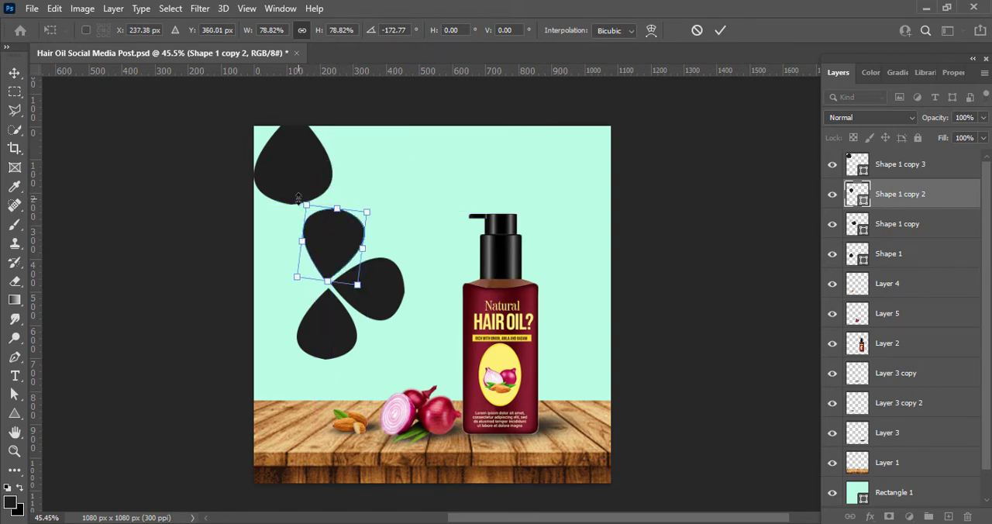
pyautogui.moveTo(286, 284); pyautogui.dragTo(292, 284)
pyautogui.moveTo(328, 240); pyautogui.dragTo(327, 238)
pyautogui.moveTo(291, 280); pyautogui.dragTo(294, 283)
pyautogui.press('Left')
pyautogui.press('Left')
pyautogui.press('Left')
pyautogui.press('Left')
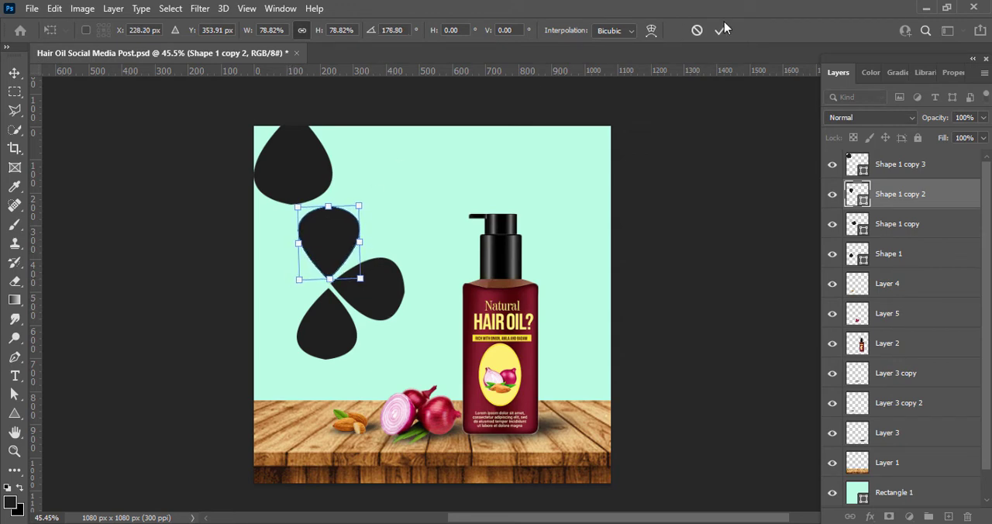
pyautogui.click(721, 29)
# Step: Scale the third teardrop copy to about 79%, rotate it about 91°, and place it as the left petal
pyautogui.click(283, 160)
pyautogui.hotkey('ctrl', 't')
pyautogui.moveTo(258, 110); pyautogui.dragTo(272, 131)
pyautogui.moveTo(310, 179); pyautogui.dragTo(282, 291)
pyautogui.moveTo(311, 329); pyautogui.dragTo(229, 312)
pyautogui.moveTo(261, 282); pyautogui.dragTo(279, 284)
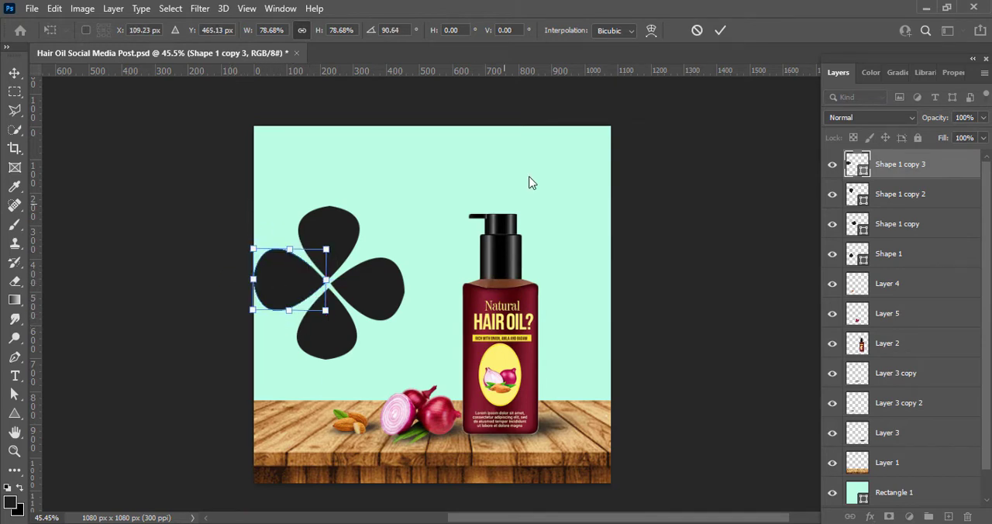
pyautogui.click(720, 30)
# Step: Commit the left petal's transform and nudge the petals closer together around their shared centre
pyautogui.click(372, 293)
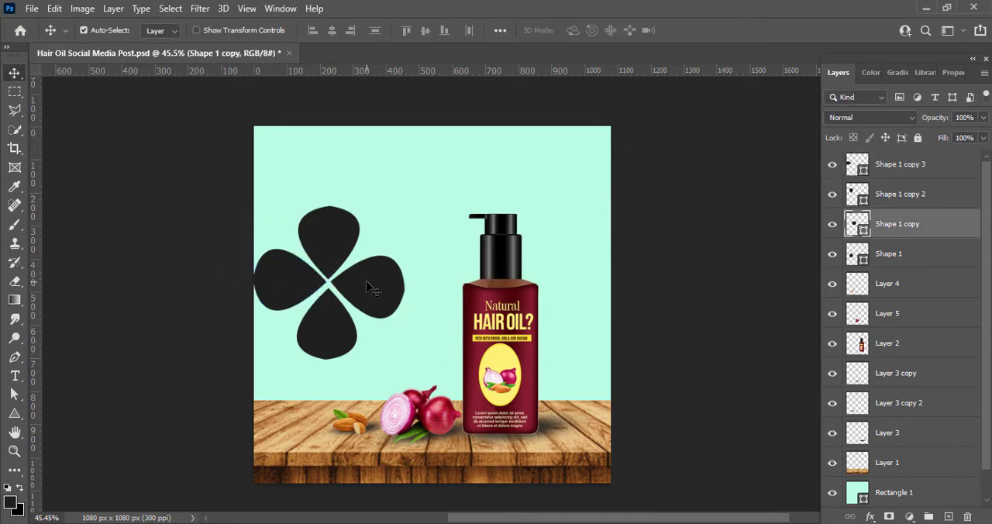
pyautogui.moveTo(329, 327); pyautogui.dragTo(335, 322)
pyautogui.click(300, 293)
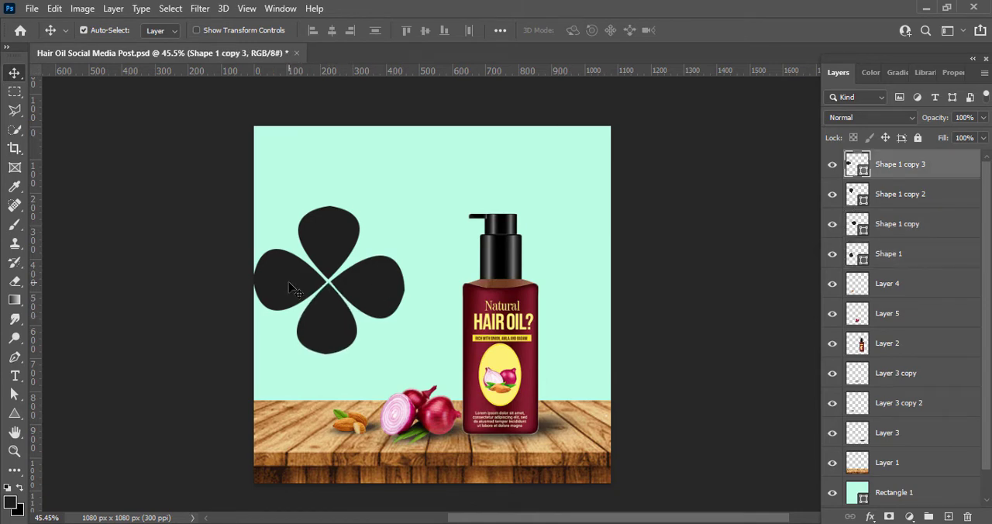
pyautogui.click(330, 246)
pyautogui.click(370, 282)
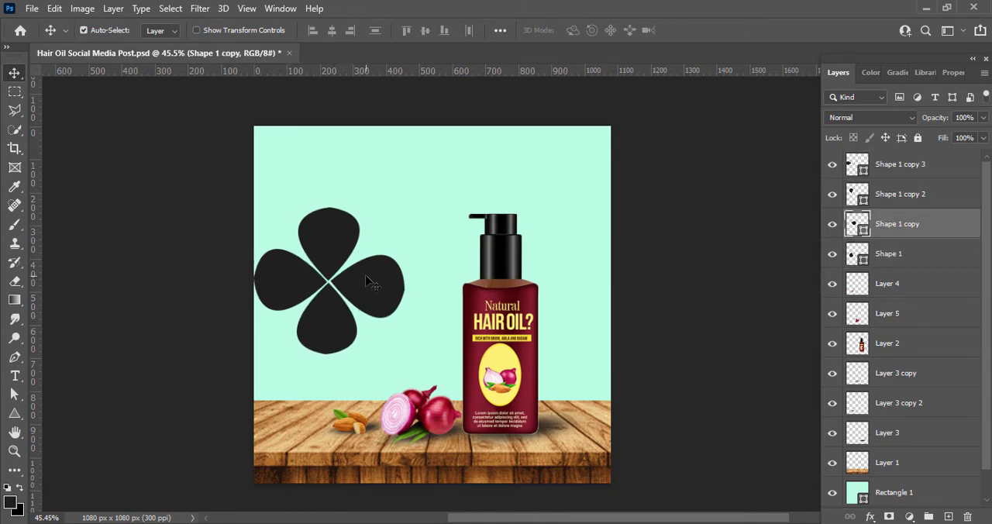
# Step: Rotate the right petal about -4° and nudge it up so it lines up with the other petals
pyautogui.hotkey('ctrl', 't')
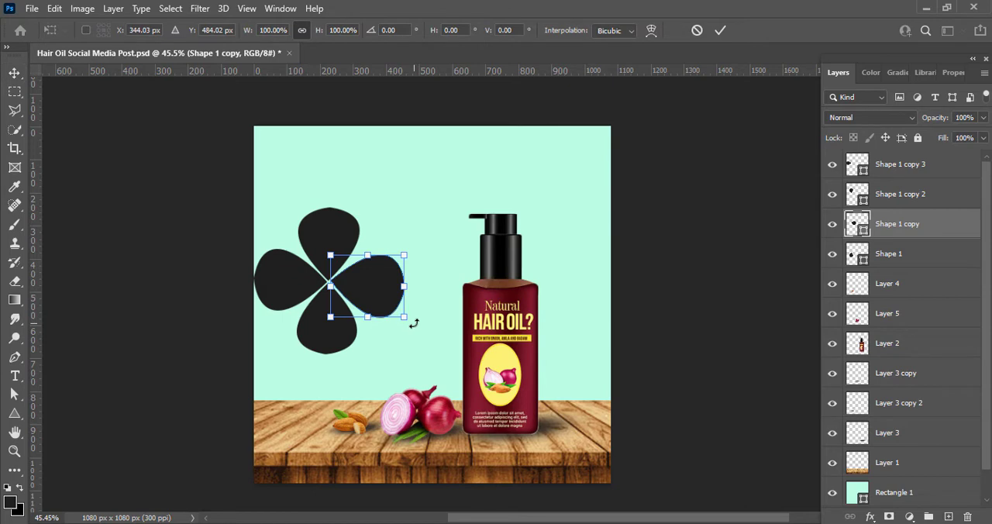
pyautogui.moveTo(416, 321); pyautogui.dragTo(417, 318)
pyautogui.press('Up')
pyautogui.press('Up')
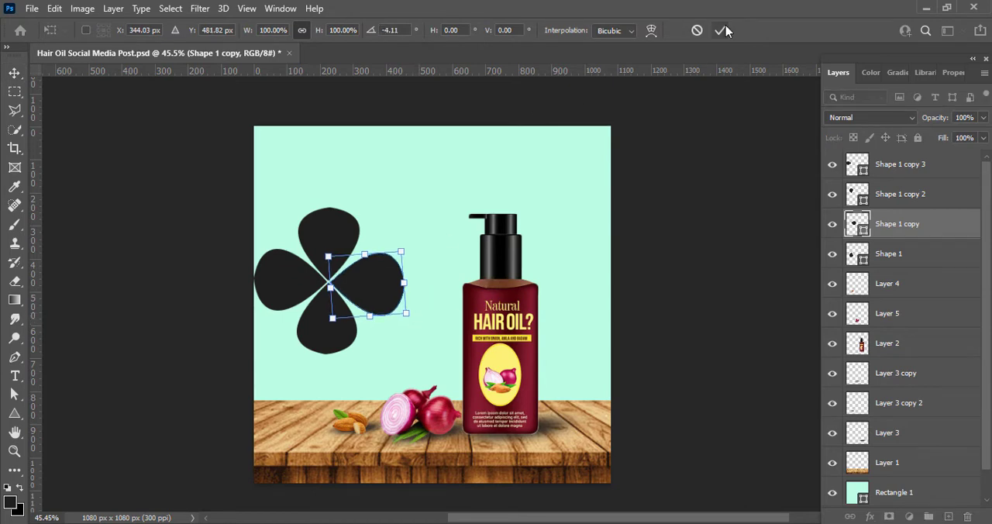
pyautogui.click(723, 29)
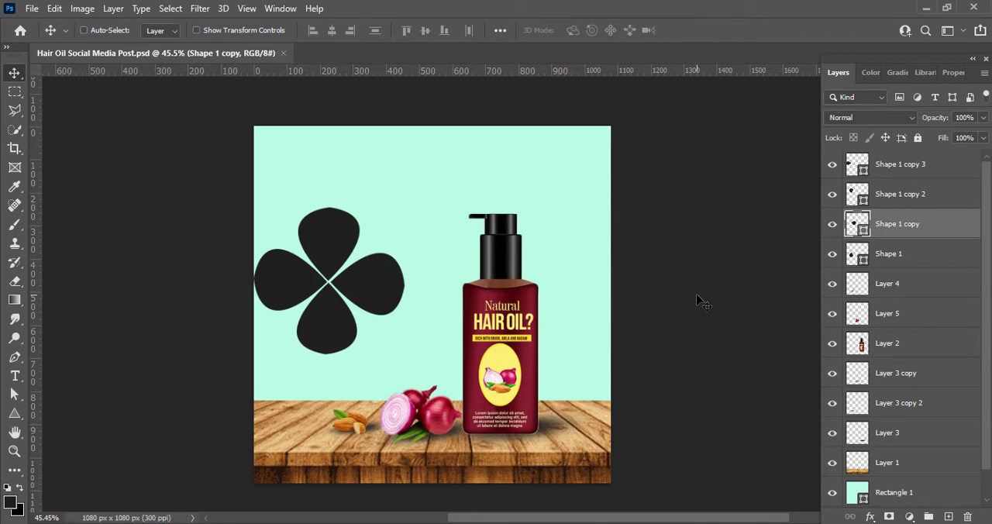
pyautogui.click(730, 287)
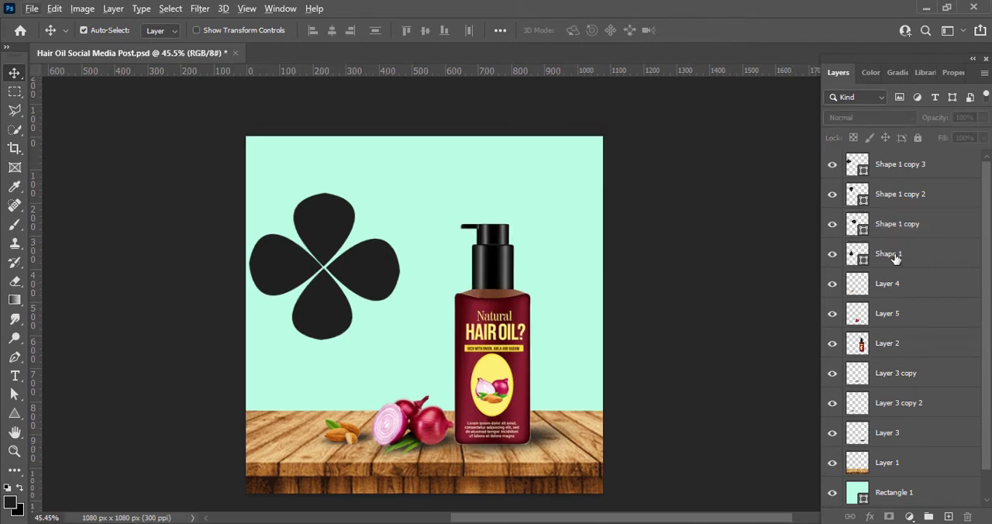
# Step: Group the four teardrop petal layers
pyautogui.click(895, 258)
pyautogui.keyDown('ctrl'); pyautogui.click(902, 229); pyautogui.keyUp('ctrl')
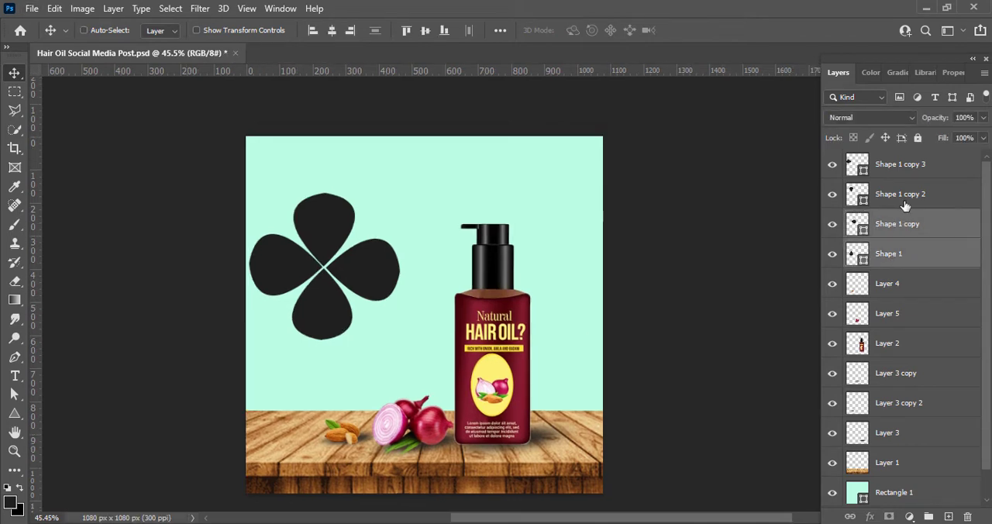
pyautogui.keyDown('ctrl'); pyautogui.click(904, 199); pyautogui.keyUp('ctrl')
pyautogui.keyDown('ctrl'); pyautogui.click(900, 169); pyautogui.keyUp('ctrl')
pyautogui.hotkey('ctrl', 'g')
# Step: Enlarge the petal group to about 128% and position it on the mint background beside the bottle
pyautogui.hotkey('ctrl', 't')
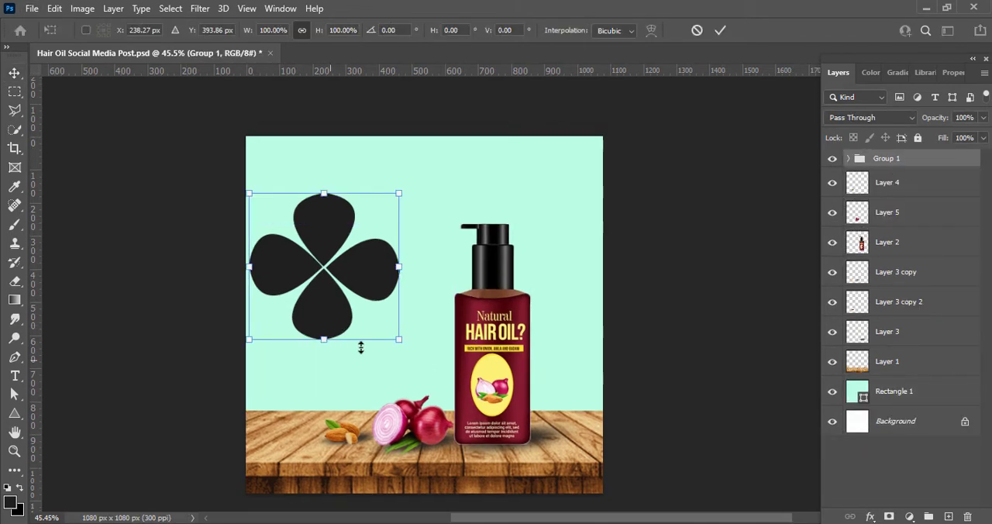
pyautogui.moveTo(400, 339); pyautogui.dragTo(447, 385)
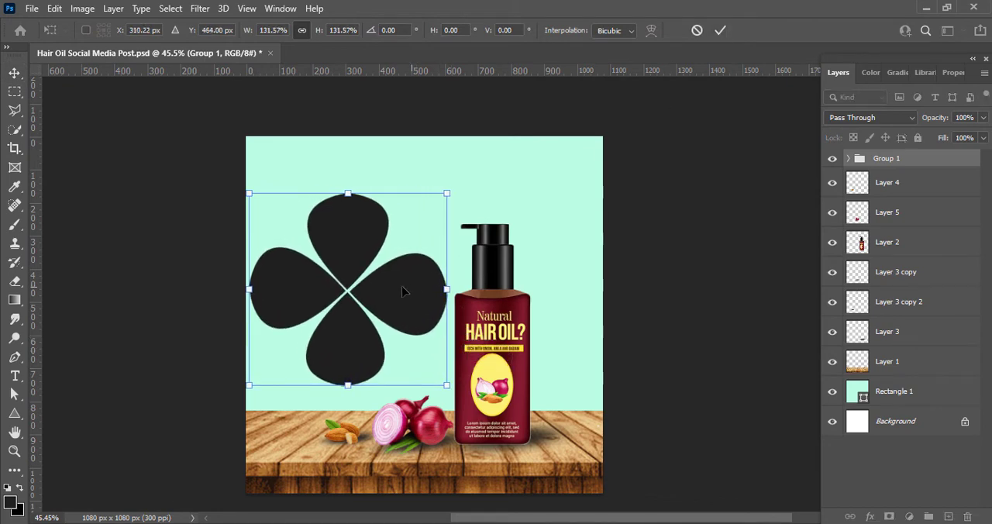
pyautogui.moveTo(249, 194); pyautogui.dragTo(232, 174)
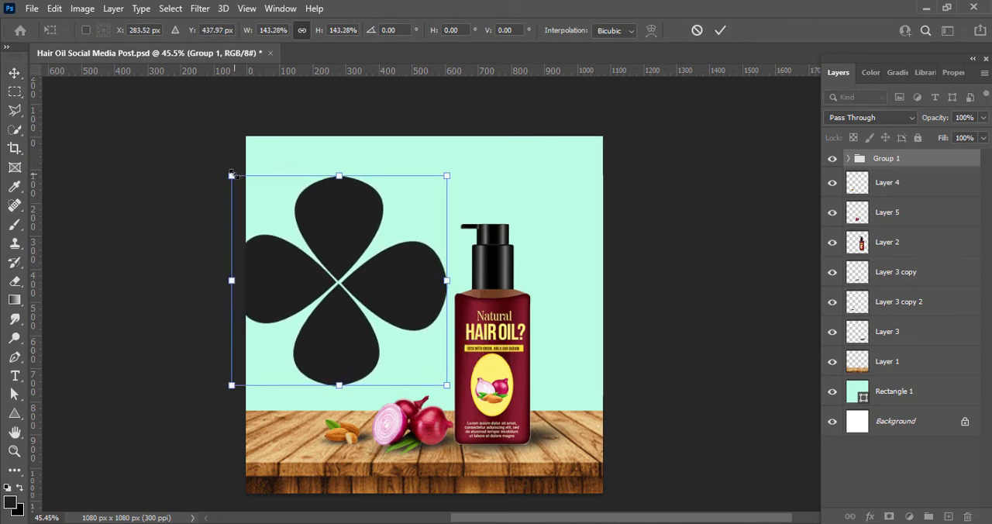
pyautogui.moveTo(339, 280); pyautogui.dragTo(356, 226)
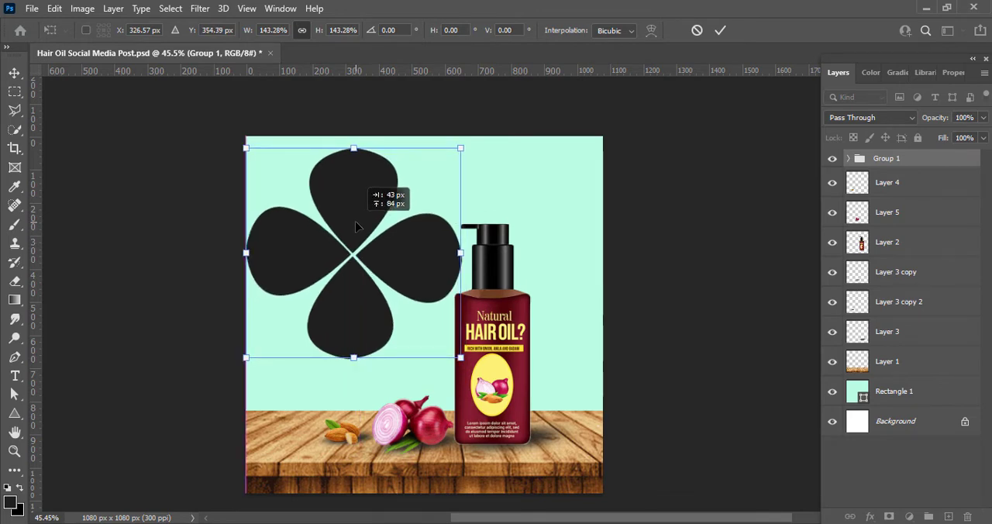
pyautogui.moveTo(246, 149); pyautogui.dragTo(269, 171)
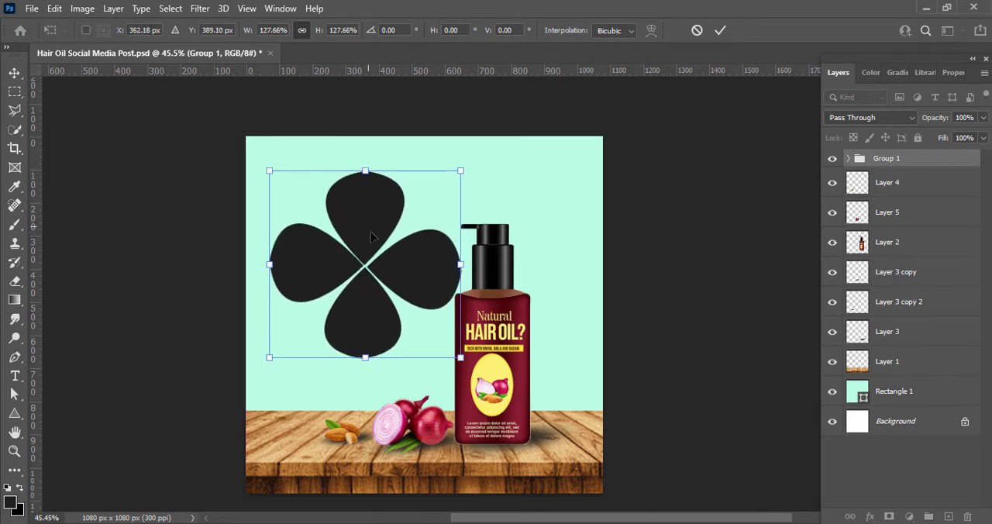
pyautogui.moveTo(371, 237); pyautogui.dragTo(355, 230)
pyautogui.click(720, 30)
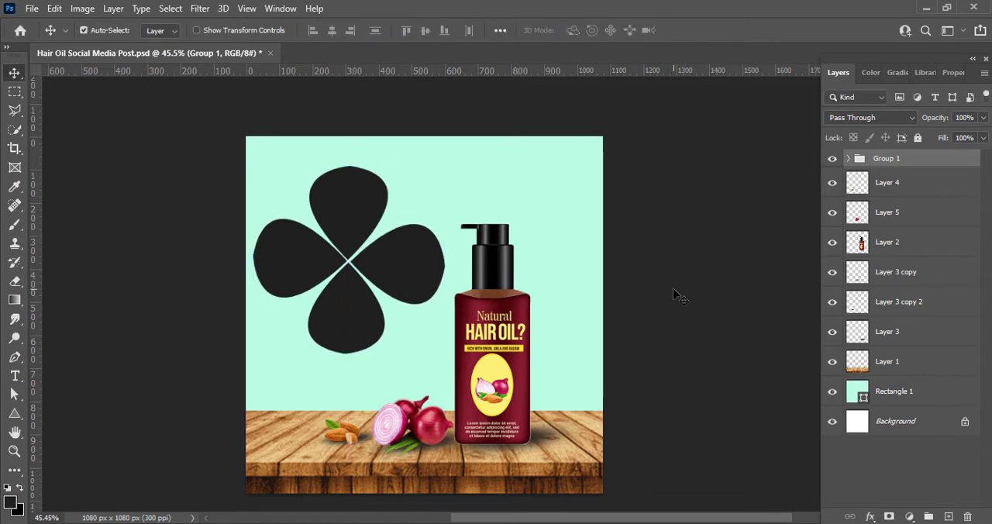
pyautogui.hotkey('shift', 'Down')
pyautogui.hotkey('shift', 'Down')
pyautogui.click(674, 290)
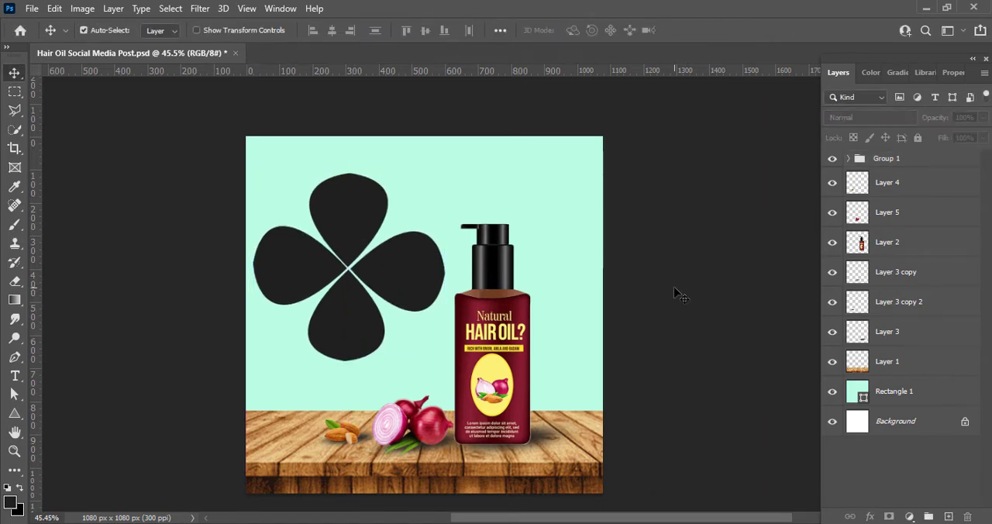
# Step: Paste the long-haired woman's photo above the petal group and strongly increase its vibrance
pyautogui.hotkey('ctrl', 'v')
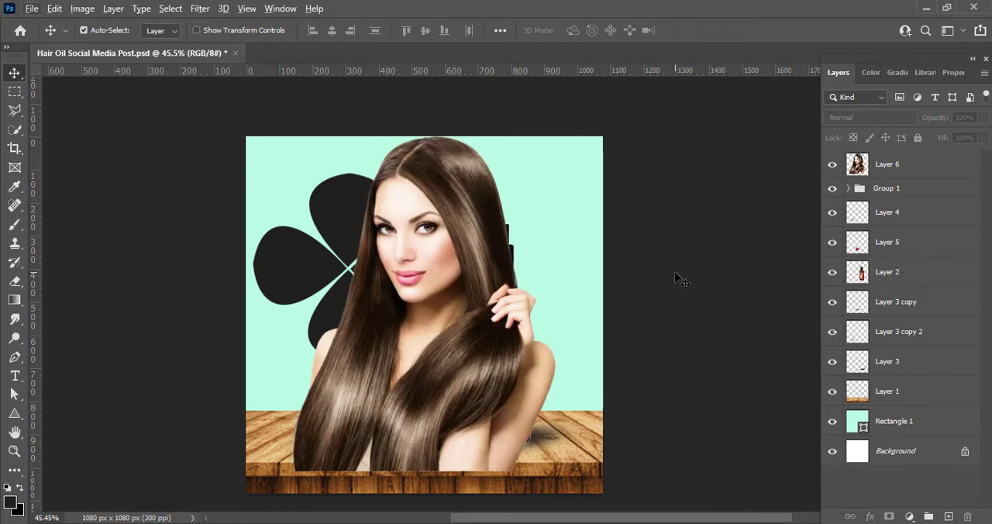
pyautogui.click(82, 9)
pyautogui.moveTo(117, 45)
pyautogui.click(248, 111)
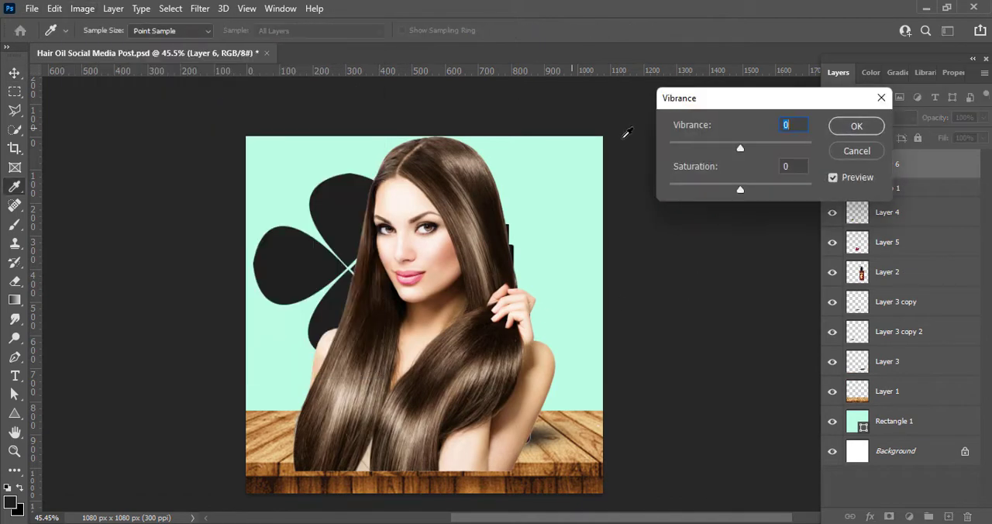
pyautogui.moveTo(740, 148); pyautogui.dragTo(823, 155)
pyautogui.click(849, 130)
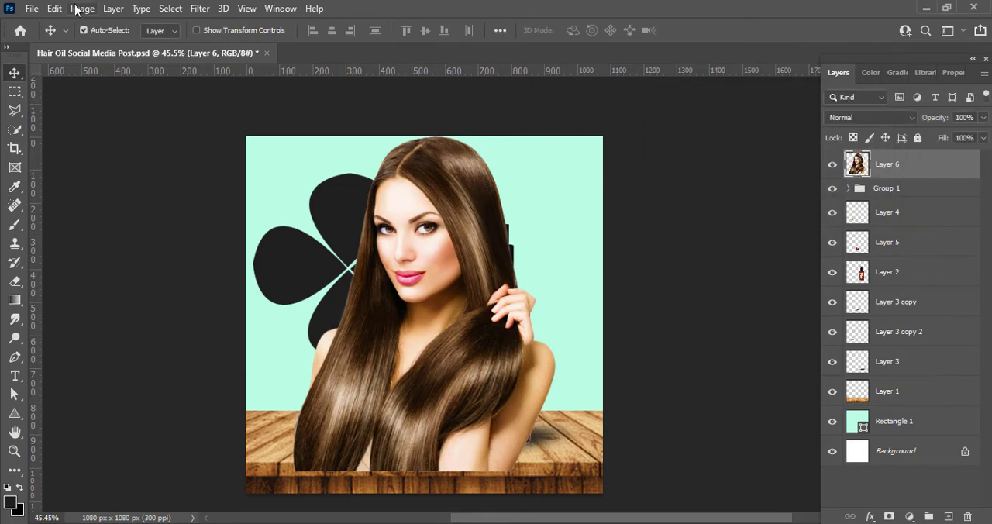
# Step: Raise the woman photo's brightness to 6
pyautogui.click(82, 9)
pyautogui.moveTo(116, 45)
pyautogui.click(255, 38)
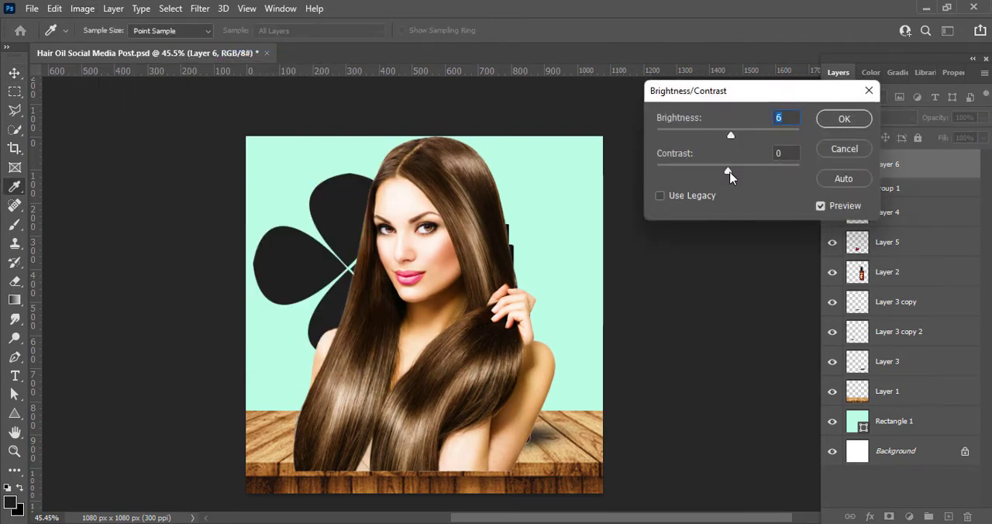
pyautogui.click(844, 118)
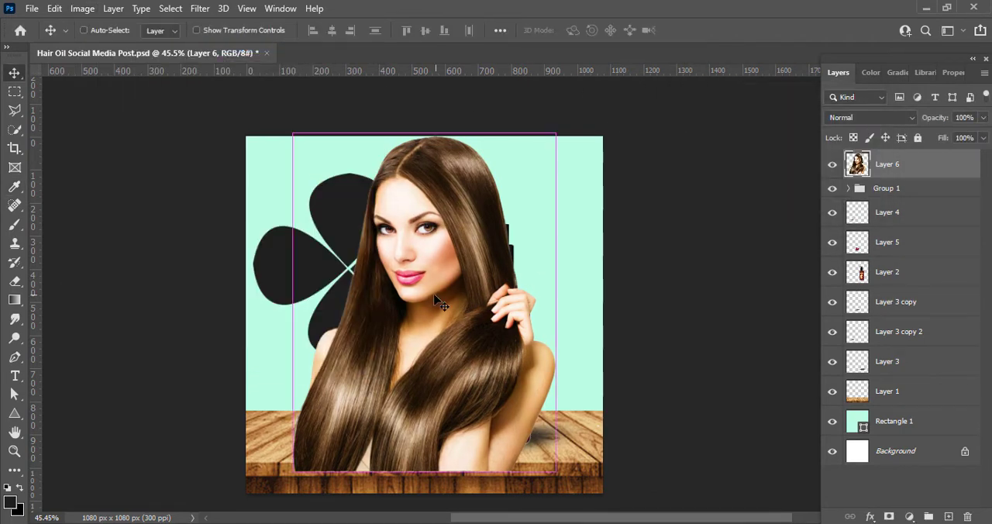
# Step: Scale the woman's photo down to about 70% and position it over the four petals
pyautogui.hotkey('ctrl', 't')
pyautogui.moveTo(279, 129); pyautogui.dragTo(356, 223)
pyautogui.moveTo(431, 328); pyautogui.dragTo(330, 226)
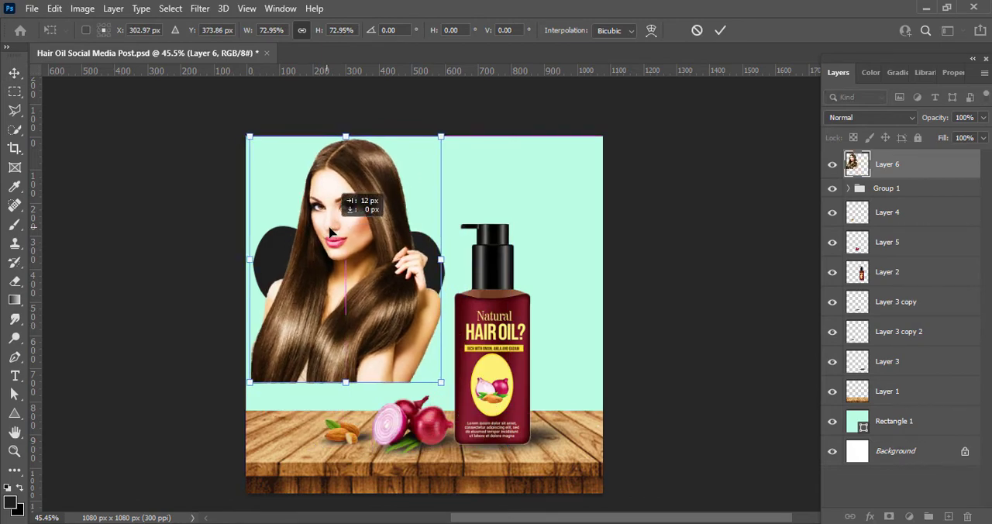
pyautogui.moveTo(249, 135); pyautogui.dragTo(258, 148)
pyautogui.click(718, 31)
# Step: Clip the woman's photo to the petal group with a clipping mask
pyautogui.rightClick(891, 171)
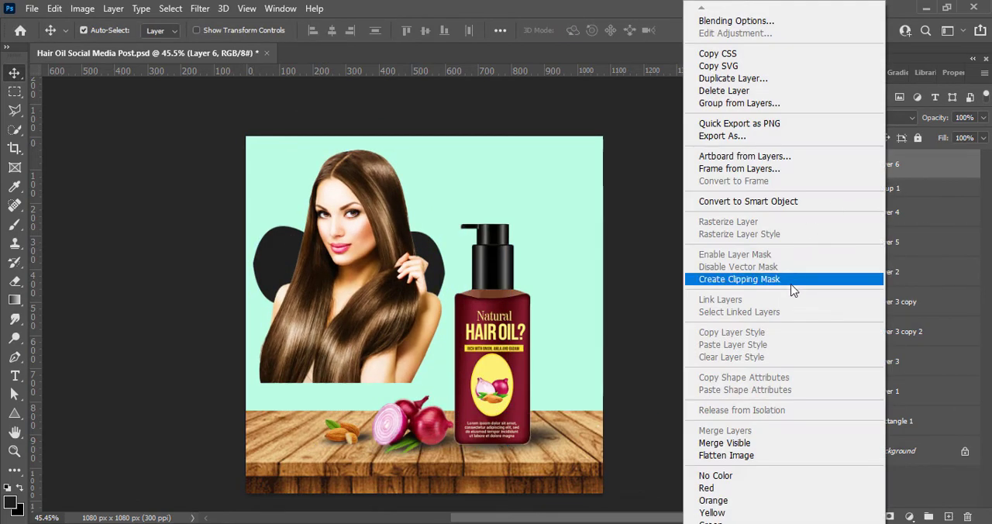
pyautogui.click(791, 283)
pyautogui.click(384, 278)
pyautogui.moveTo(383, 275); pyautogui.dragTo(384, 274)
pyautogui.hotkey('ctrl', 'z')
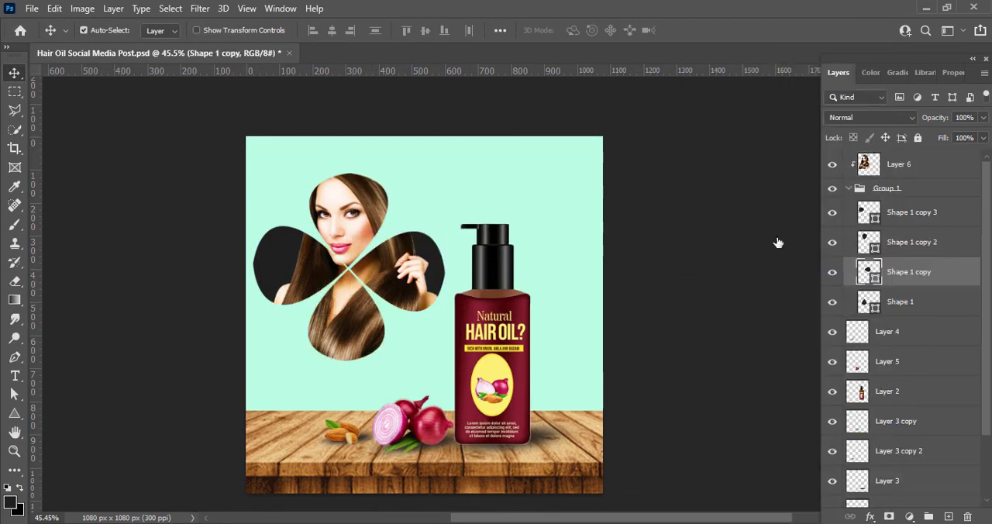
pyautogui.click(778, 242)
# Step: Nudge the clipped photo down and slightly left within the petals
pyautogui.click(888, 169)
pyautogui.press('Down')
pyautogui.press('Down')
pyautogui.press('Down')
pyautogui.press('Down')
pyautogui.press('Down')
pyautogui.press('Down')
pyautogui.press('Down')
pyautogui.press('Down')
pyautogui.press('Down')
pyautogui.press('Down')
pyautogui.press('Down')
pyautogui.press('Down')
pyautogui.press('Down')
pyautogui.press('Down')
pyautogui.press('Down')
pyautogui.press('Down')
pyautogui.press('Down')
pyautogui.press('Down')
pyautogui.press('Down')
pyautogui.press('Down')
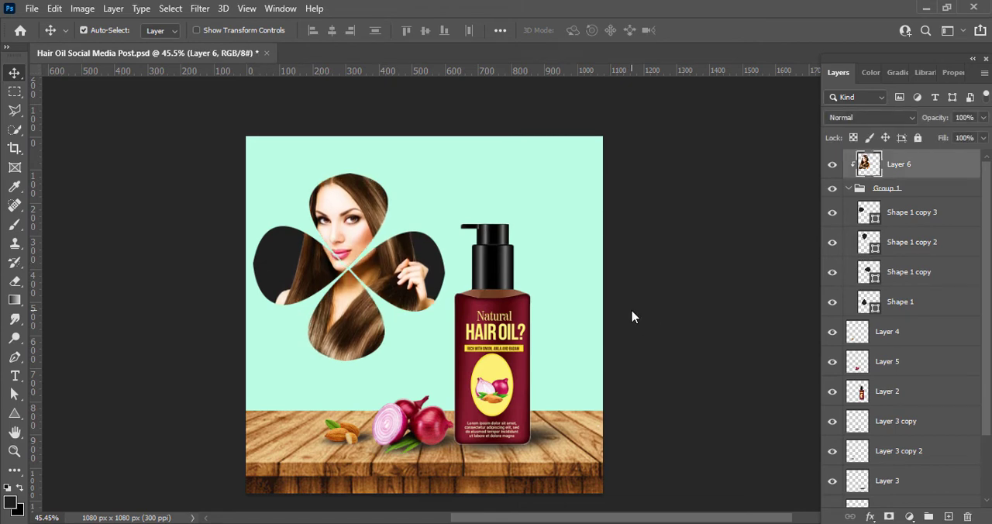
pyautogui.press('Left')
pyautogui.press('Left')
pyautogui.press('Left')
pyautogui.press('Left')
pyautogui.press('Left')
pyautogui.press('Left')
pyautogui.press('Left')
pyautogui.press('Left')
pyautogui.press('Left')
pyautogui.press('Left')
pyautogui.press('Left')
pyautogui.press('Left')
pyautogui.press('Left')
pyautogui.press('Left')
pyautogui.press('Left')
pyautogui.press('Left')
pyautogui.press('Left')
pyautogui.press('Left')
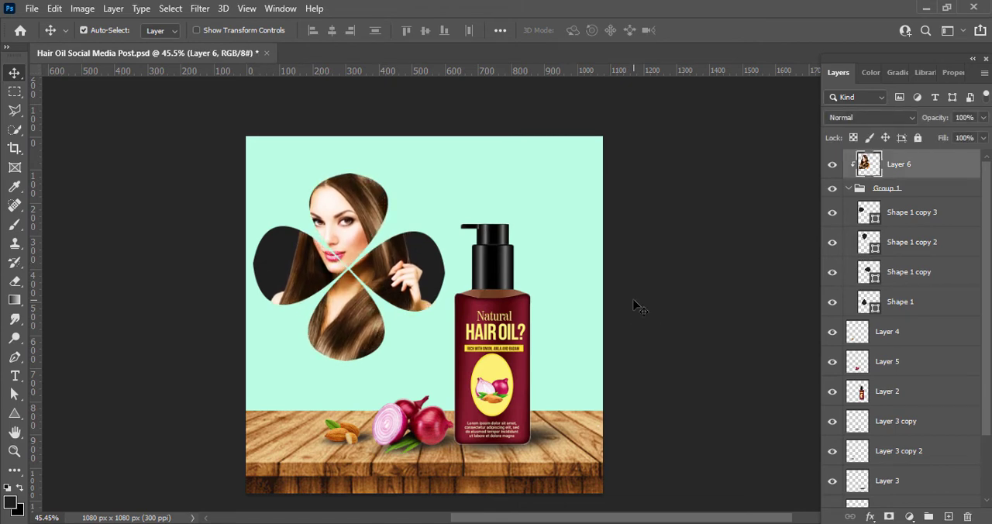
# Step: Scale the clipped photo to about 75% and centre the woman within the four petals
pyautogui.hotkey('ctrl', 't')
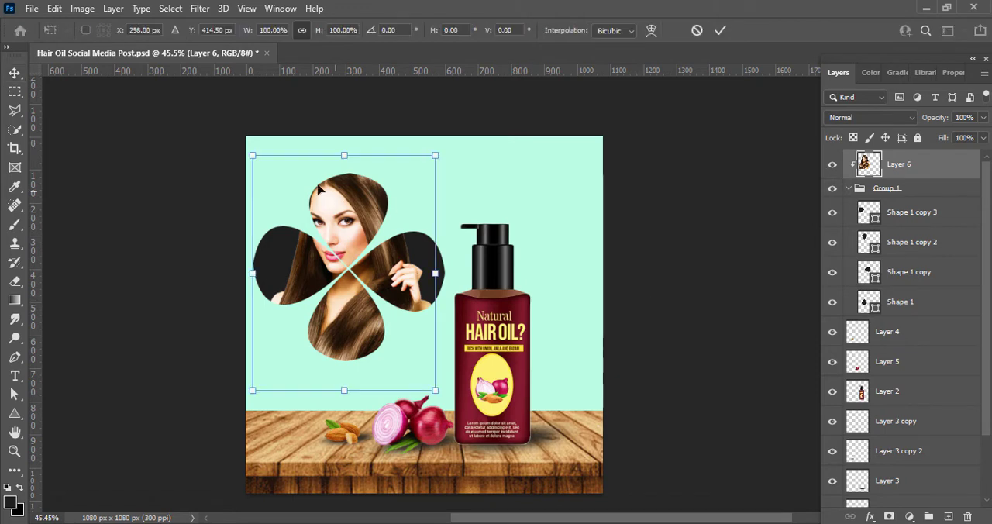
pyautogui.moveTo(251, 144); pyautogui.dragTo(277, 183)
pyautogui.moveTo(399, 358); pyautogui.dragTo(384, 358)
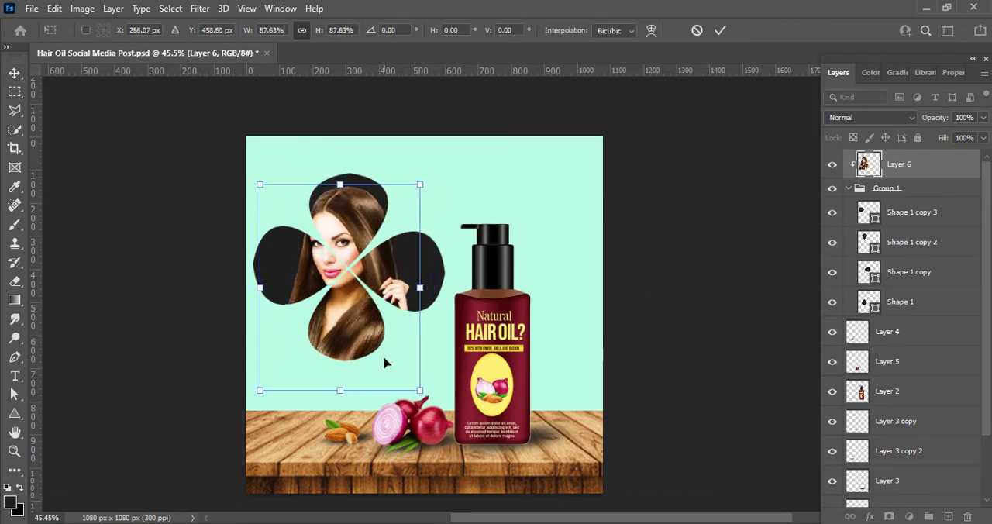
pyautogui.moveTo(343, 393); pyautogui.dragTo(347, 364)
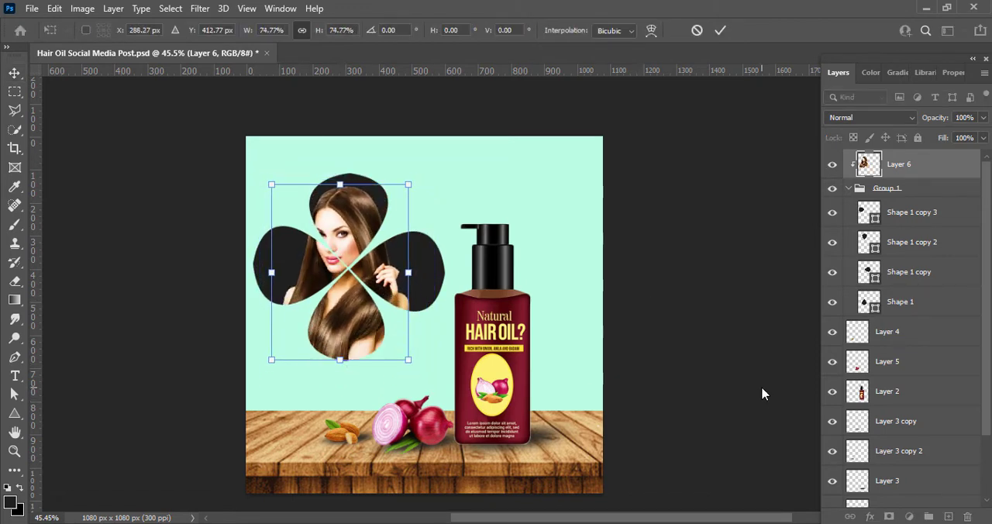
pyautogui.press('Right')
pyautogui.press('Right')
pyautogui.press('Right')
pyautogui.press('Right')
pyautogui.press('Right')
pyautogui.press('Right')
pyautogui.press('Down')
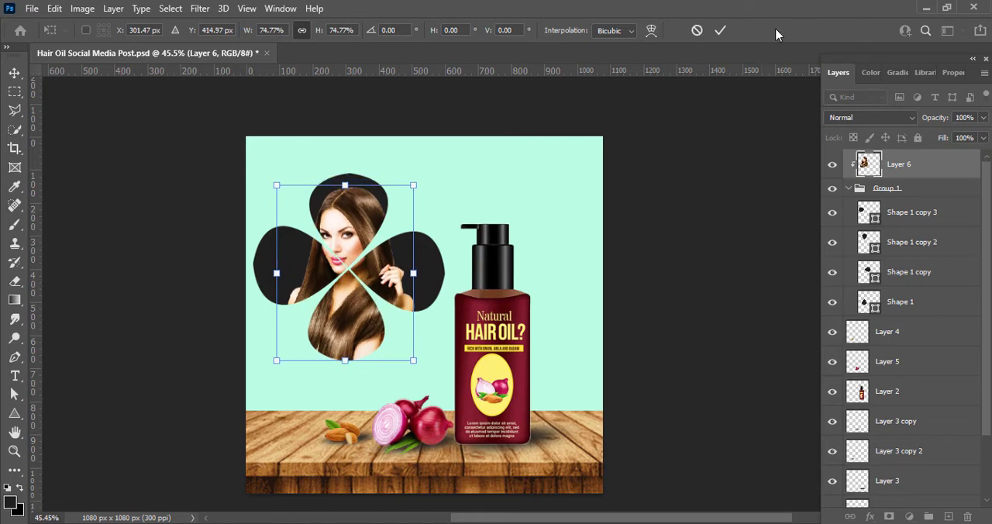
pyautogui.click(721, 30)
# Step: Add a white Outer Glow to the photo with Soft Light blending, about 55% opacity and 101 px size, and save the document
pyautogui.doubleClick(942, 164)
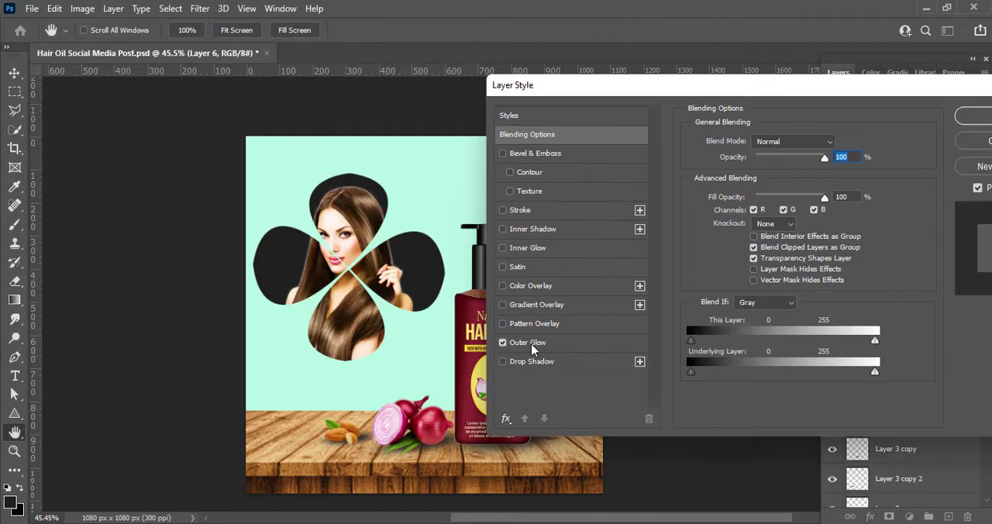
pyautogui.click(533, 343)
pyautogui.moveTo(749, 269); pyautogui.dragTo(765, 271)
pyautogui.click(806, 142)
pyautogui.click(767, 146)
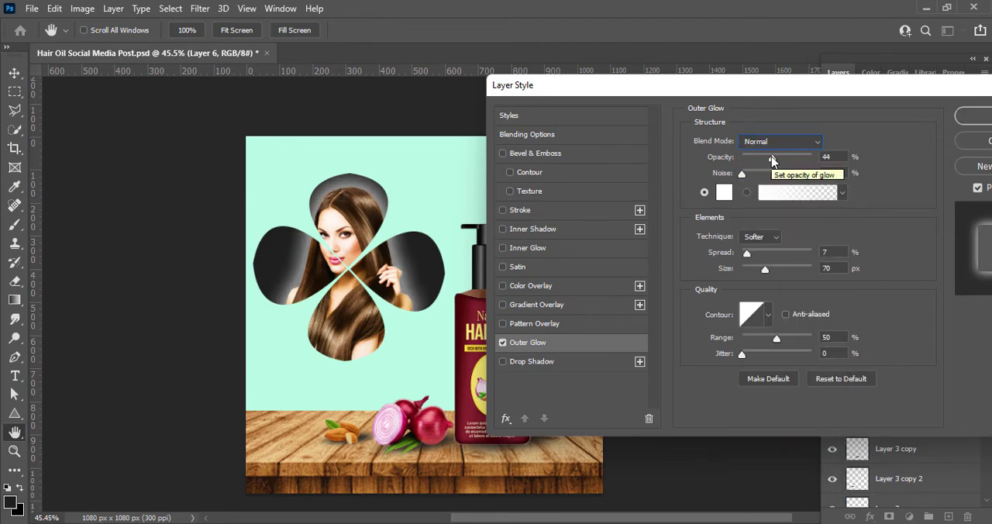
pyautogui.click(779, 141)
pyautogui.click(803, 331)
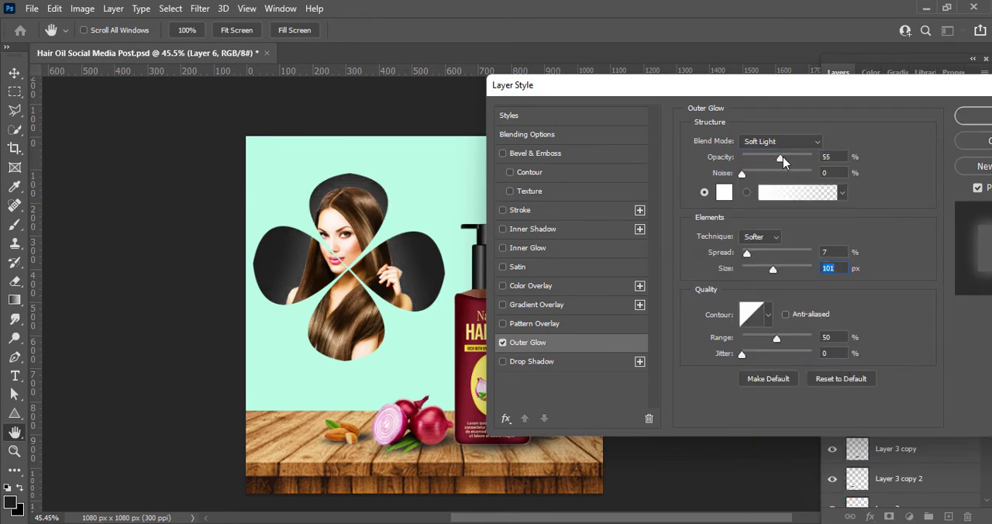
pyautogui.press('Return')
pyautogui.hotkey('ctrl', 's')
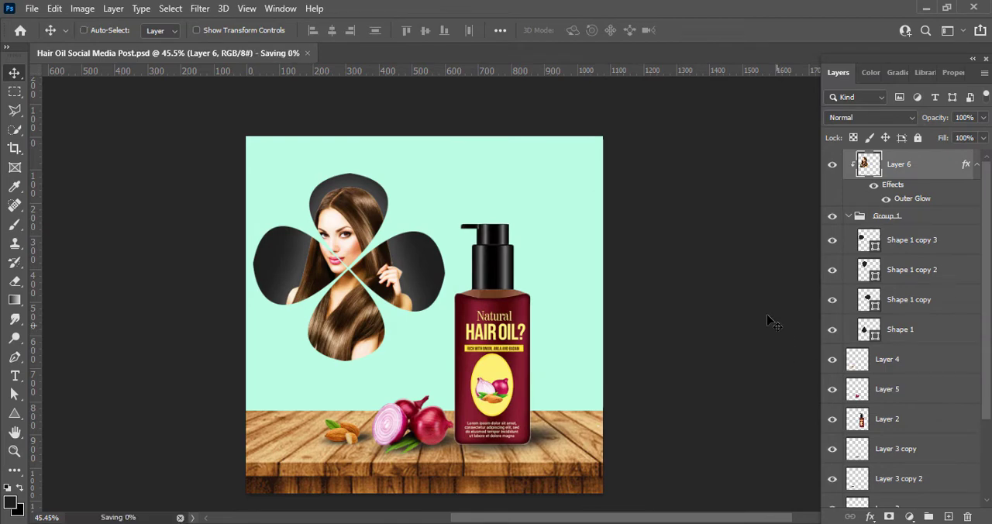
# Step: Enable a Gradient Overlay layer style on the mint background rectangle
pyautogui.click(571, 276)
pyautogui.doubleClick(853, 497)
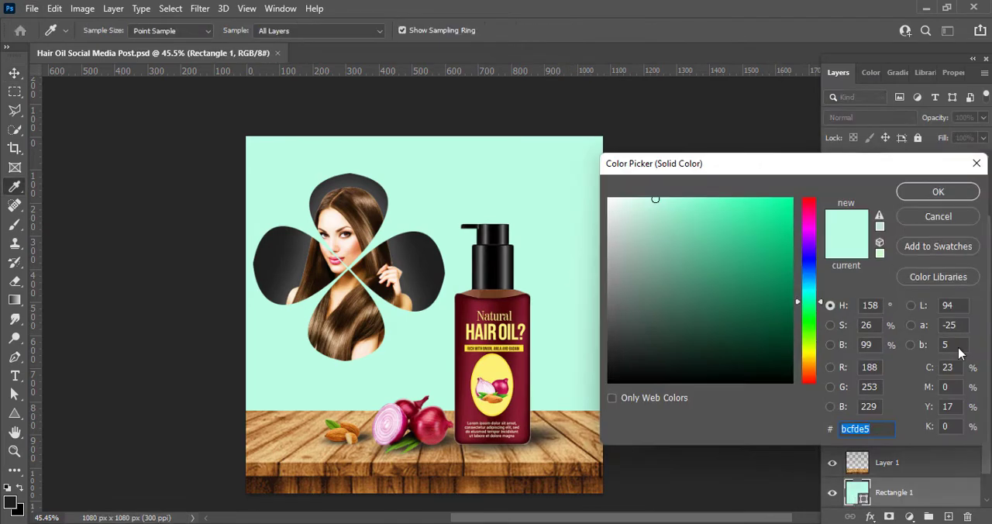
pyautogui.click(979, 162)
pyautogui.rightClick(855, 495)
pyautogui.click(858, 215)
pyautogui.click(435, 302)
pyautogui.moveTo(576, 81); pyautogui.dragTo(590, 109)
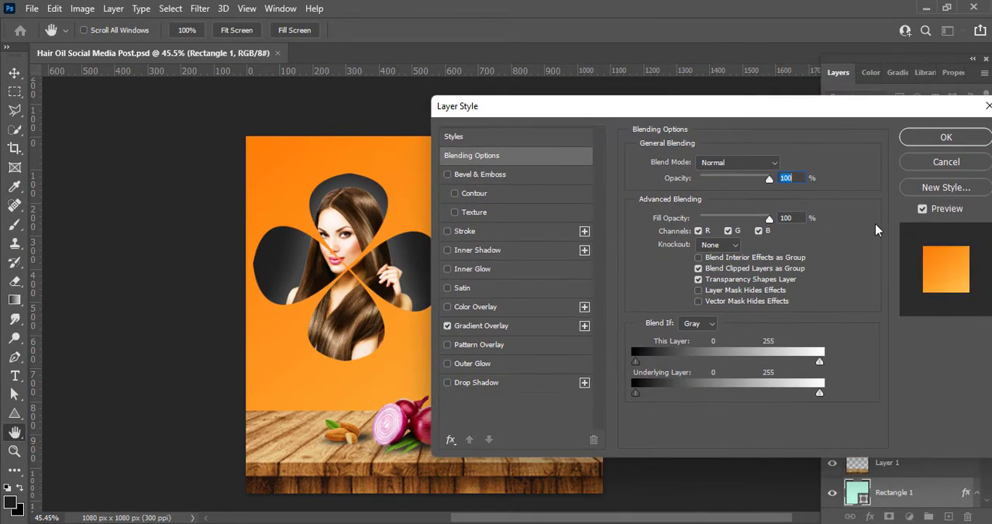
# Step: Change the left colour stop of the background's Gradient Overlay to a dark reddish brown
pyautogui.click(482, 325)
pyautogui.click(724, 197)
pyautogui.doubleClick(573, 393)
pyautogui.click(813, 374)
pyautogui.click(794, 339)
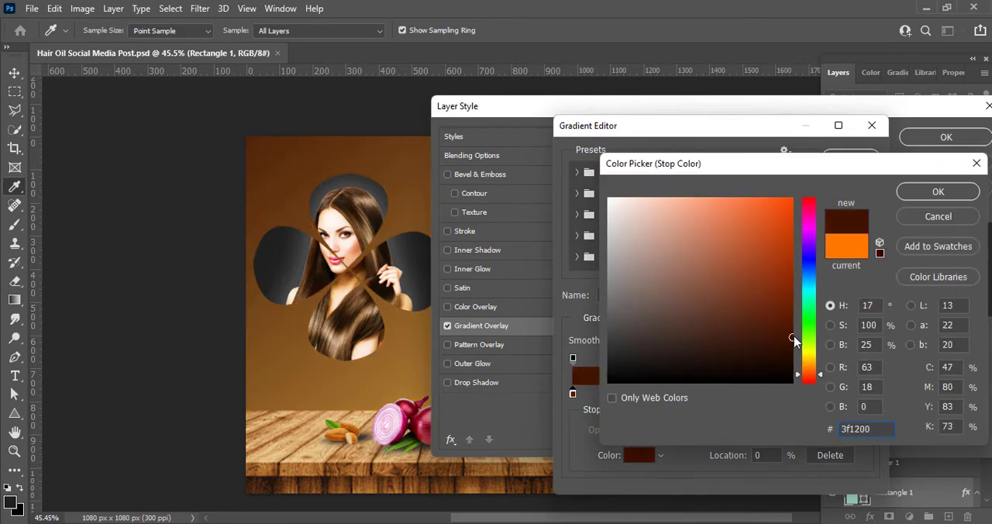
pyautogui.click(790, 345)
pyautogui.click(791, 323)
pyautogui.click(793, 336)
pyautogui.click(941, 199)
# Step: Change the right colour stop of the background gradient to a saturated orange
pyautogui.doubleClick(866, 396)
pyautogui.moveTo(809, 365); pyautogui.dragTo(809, 369)
pyautogui.moveTo(785, 257)
pyautogui.mouseDown()
pyautogui.moveTo(777, 216)
pyautogui.moveTo(779, 283)
pyautogui.mouseUp()
pyautogui.click(809, 374)
pyautogui.moveTo(809, 374); pyautogui.dragTo(809, 375)
pyautogui.moveTo(772, 250)
pyautogui.mouseDown()
pyautogui.moveTo(781, 201)
pyautogui.moveTo(766, 214)
pyautogui.mouseUp()
pyautogui.click(810, 360)
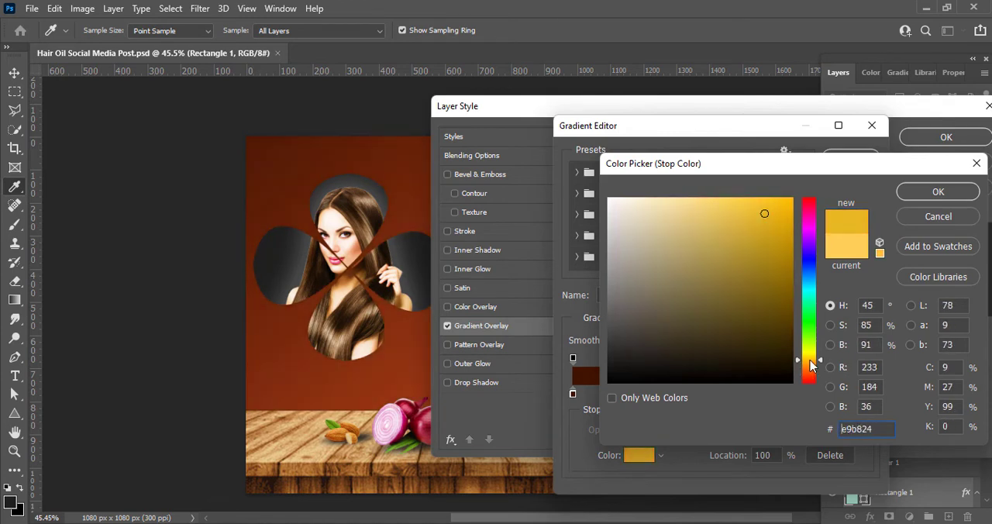
pyautogui.click(762, 202)
pyautogui.click(809, 356)
pyautogui.click(810, 367)
pyautogui.click(774, 214)
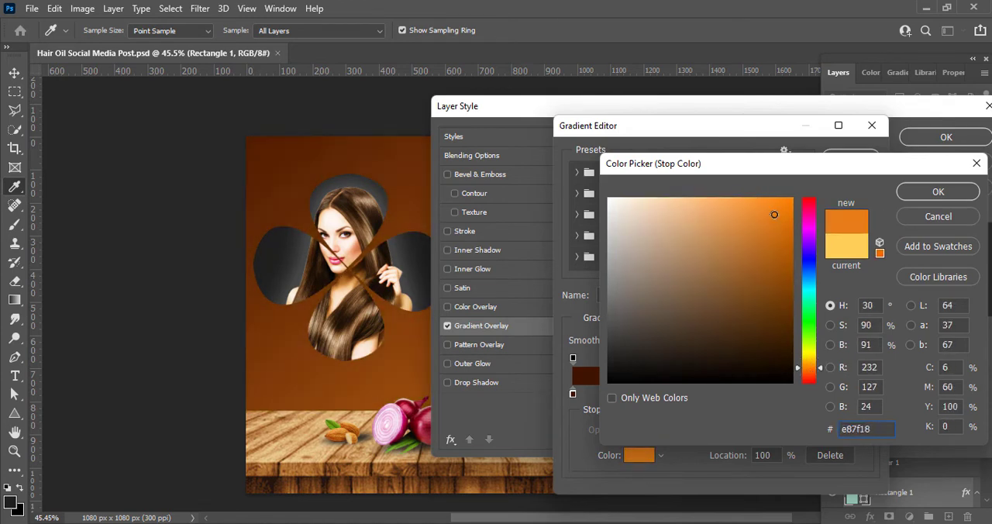
pyautogui.click(809, 373)
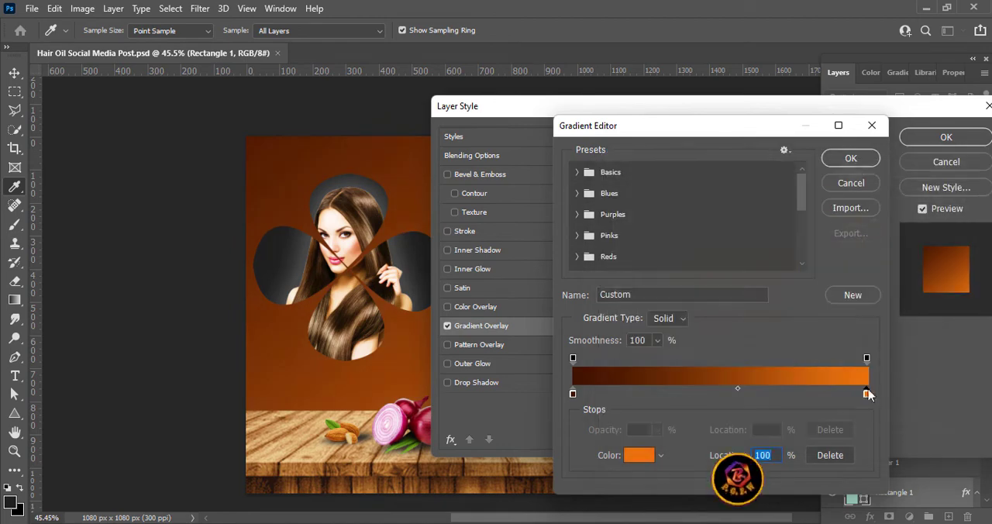
pyautogui.click(938, 192)
# Step: Accept the edited gradient and set the background's Gradient Overlay style to Radial
pyautogui.click(842, 159)
pyautogui.click(729, 215)
pyautogui.click(729, 238)
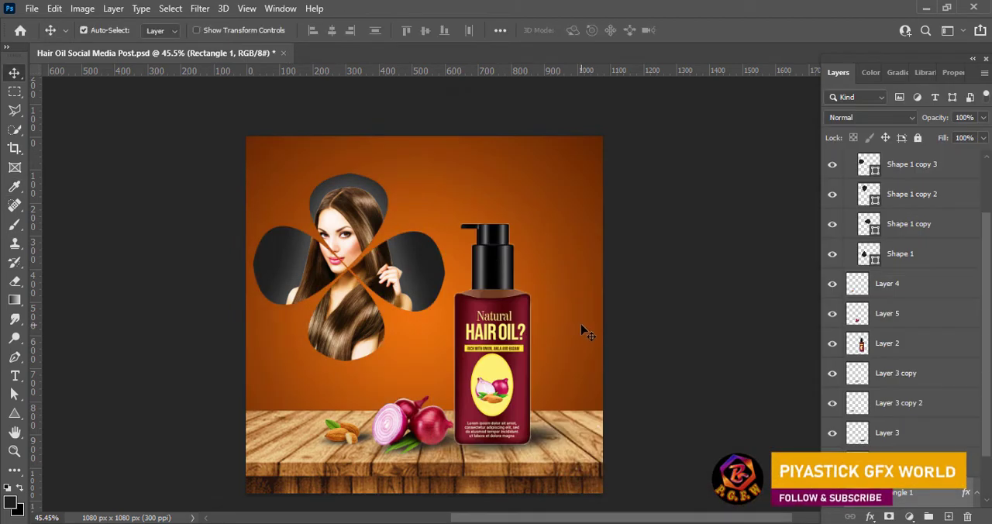
pyautogui.click(709, 308)
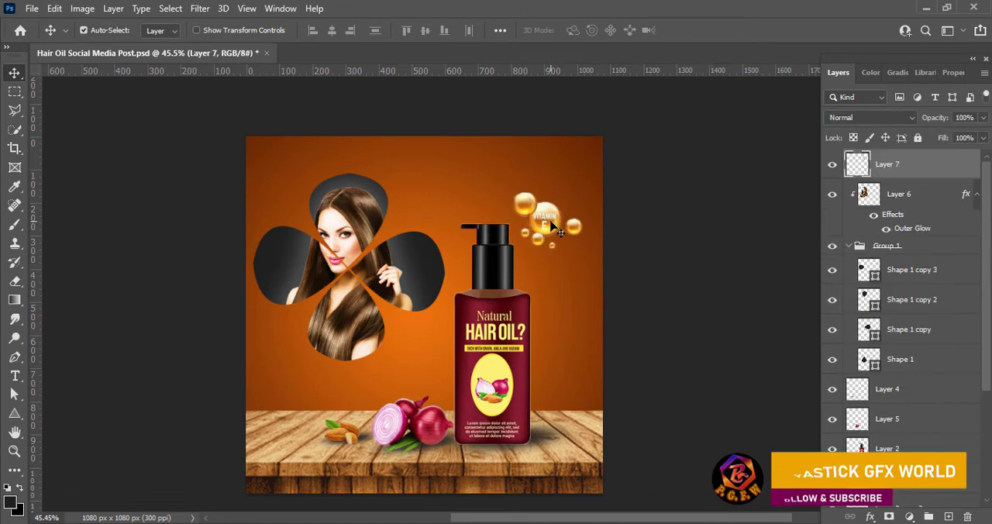
pyautogui.click(82, 8)
pyautogui.moveTo(108, 46)
pyautogui.click(252, 110)
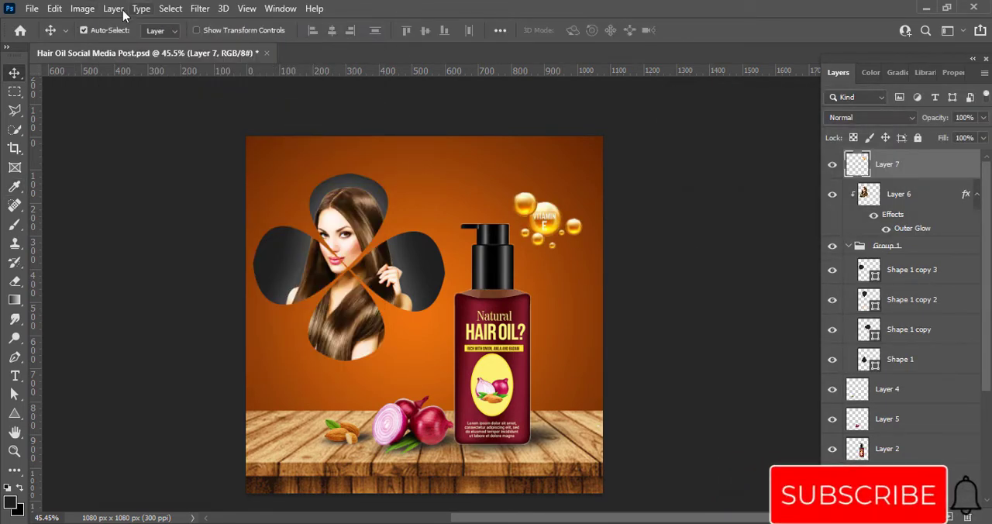
# Step: Apply Brightness/Contrast to the vitamin E bubbles with brightness 9 and contrast 13
pyautogui.click(82, 8)
pyautogui.click(321, 41)
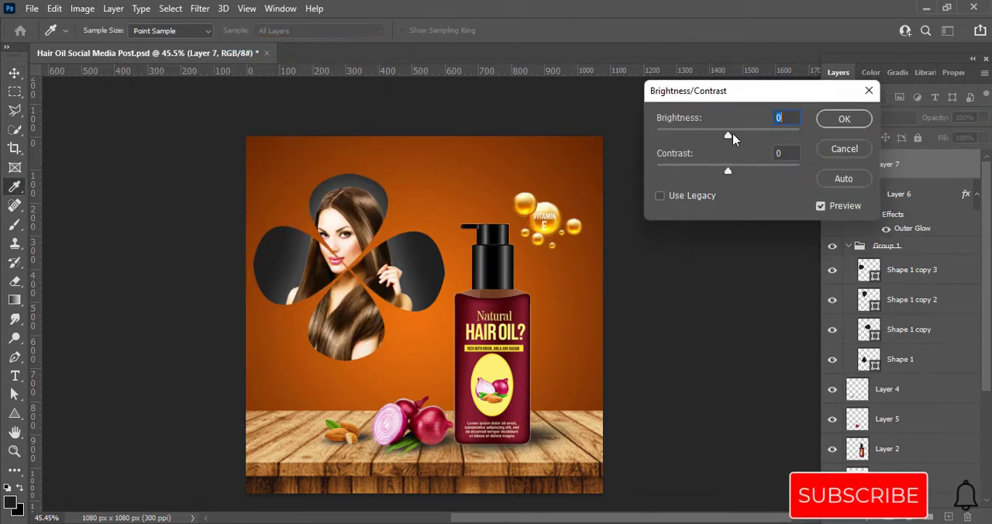
pyautogui.moveTo(728, 134); pyautogui.dragTo(732, 136)
pyautogui.moveTo(728, 171); pyautogui.dragTo(739, 172)
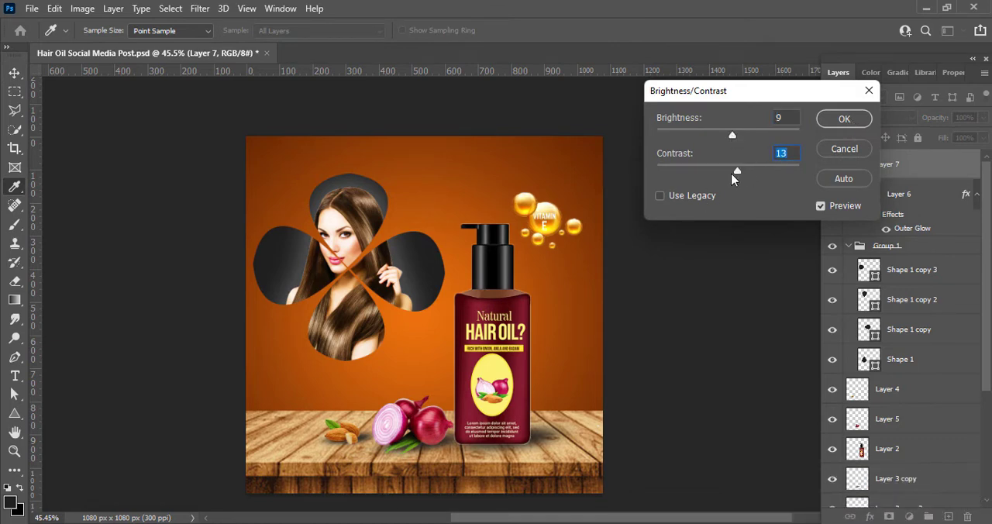
pyautogui.click(853, 118)
# Step: Enlarge the vitamin E bubbles slightly and position them beside the bottle's pump, near the canvas's right edge
pyautogui.press('v')
pyautogui.hotkey('ctrl', 't')
pyautogui.moveTo(513, 192); pyautogui.dragTo(504, 185)
pyautogui.moveTo(542, 216); pyautogui.dragTo(570, 237)
pyautogui.click(721, 30)
pyautogui.press('Left')
pyautogui.press('Left')
pyautogui.press('Left')
pyautogui.press('Left')
pyautogui.press('Left')
pyautogui.press('Left')
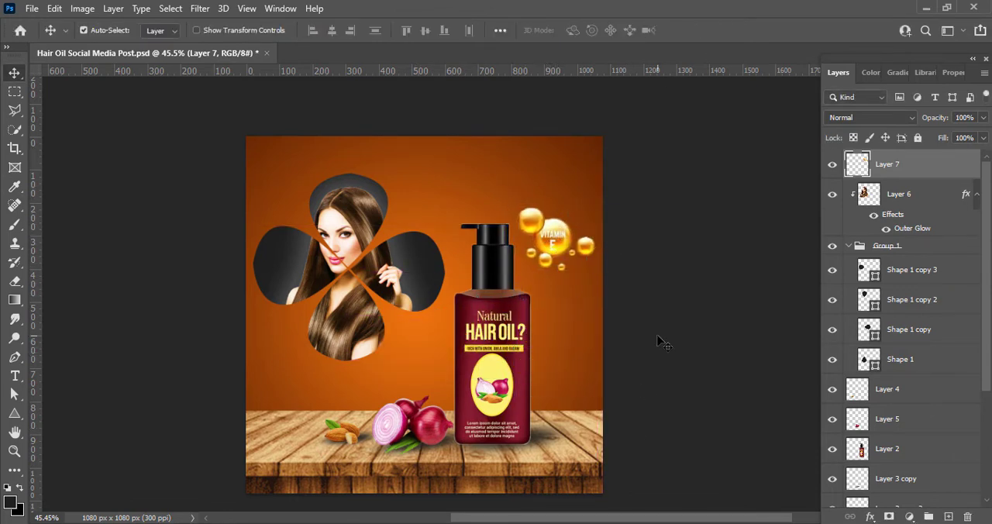
pyautogui.press('Down')
pyautogui.press('Down')
pyautogui.press('Down')
pyautogui.press('Down')
pyautogui.press('Down')
pyautogui.press('Down')
pyautogui.press('Down')
pyautogui.press('Down')
pyautogui.press('Down')
pyautogui.press('Down')
pyautogui.press('Down')
pyautogui.press('Down')
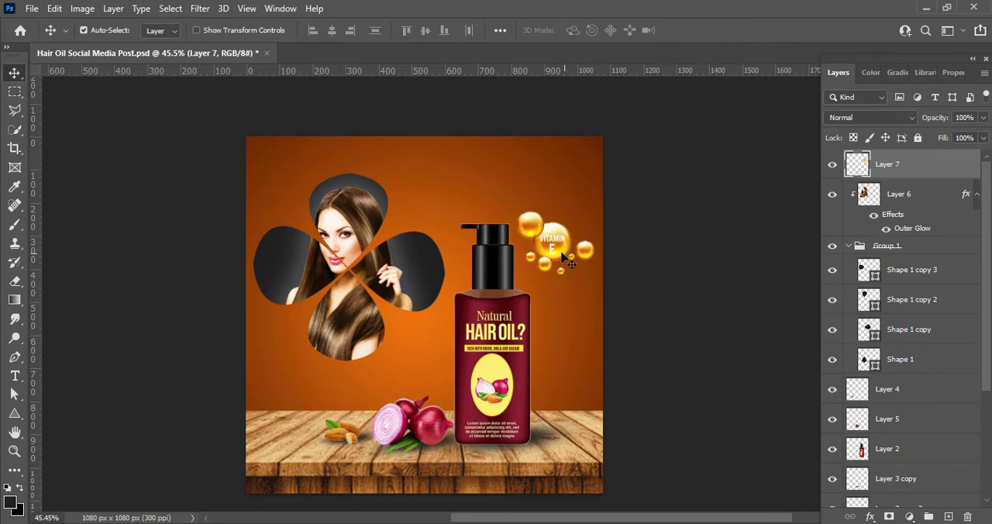
# Step: Tuck the vitamin E bubbles behind the bottle's upper right side, with their layer directly below the bottle layer, and save the document
pyautogui.moveTo(563, 258); pyautogui.dragTo(559, 321)
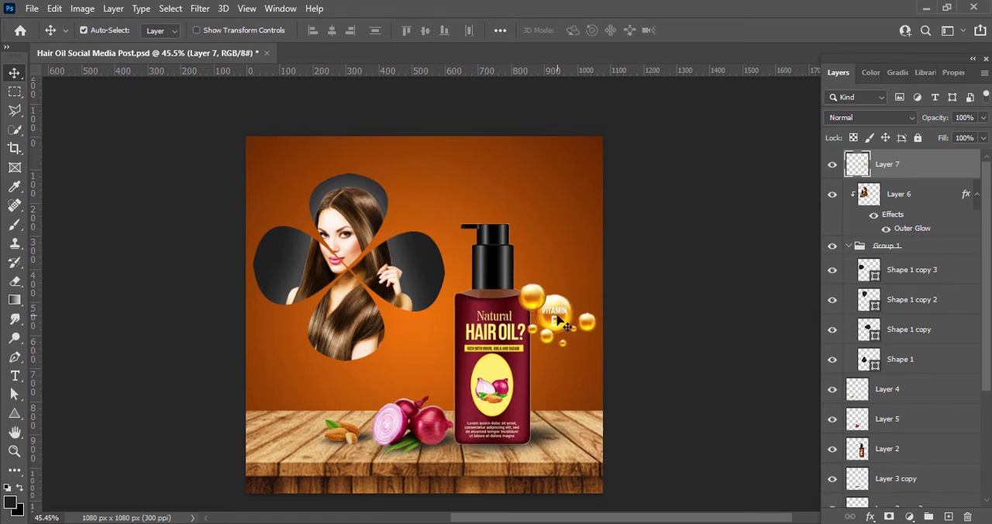
pyautogui.moveTo(884, 183); pyautogui.dragTo(905, 479)
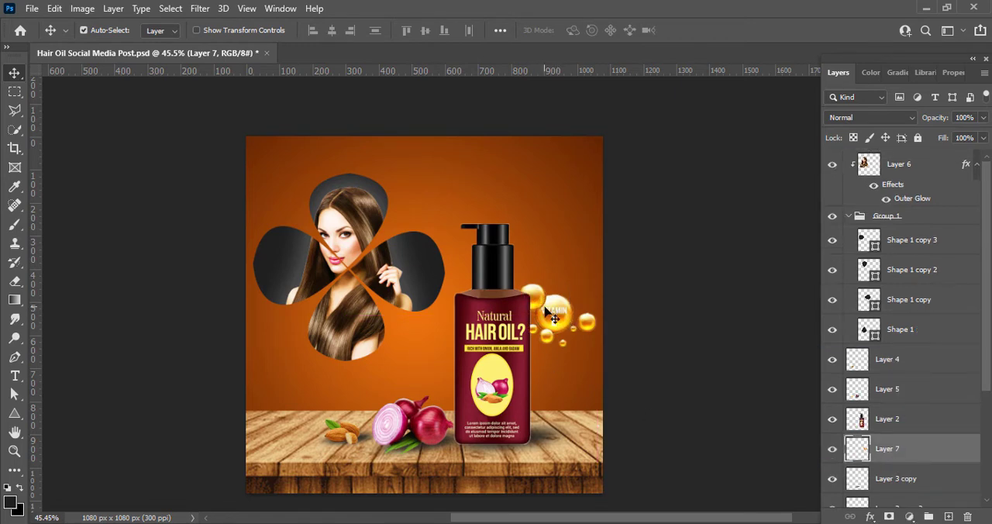
pyautogui.press('Left')
pyautogui.press('Left')
pyautogui.press('Left')
pyautogui.press('Left')
pyautogui.press('Left')
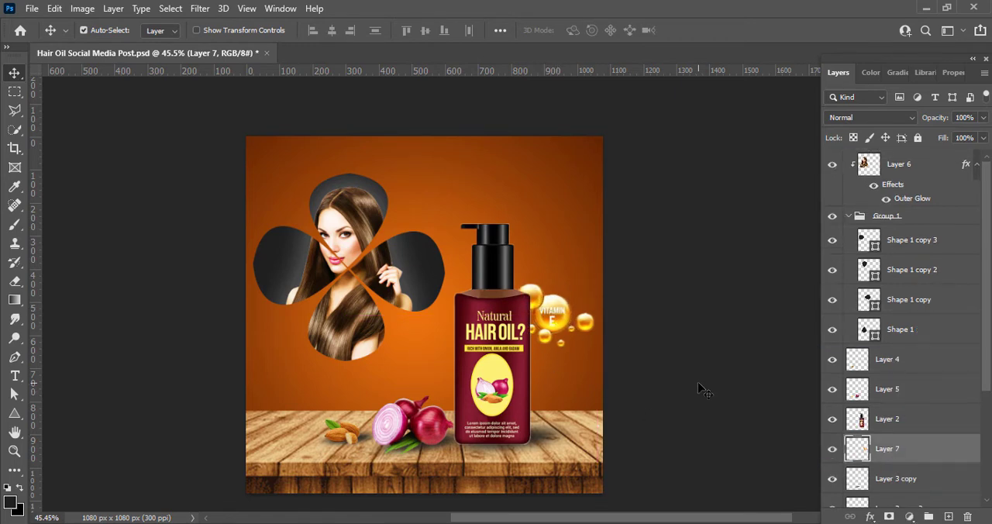
pyautogui.click(690, 374)
pyautogui.hotkey('ctrl', 's')
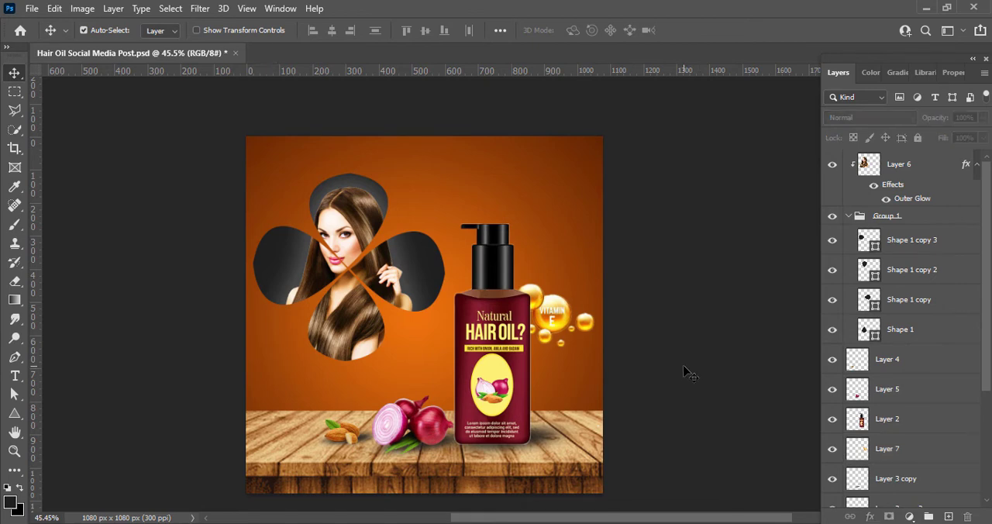
# Step: Add a two-line text reading BRAND NAME in the canvas's upper left corner, on a new layer above the background rectangle
pyautogui.click(550, 234)
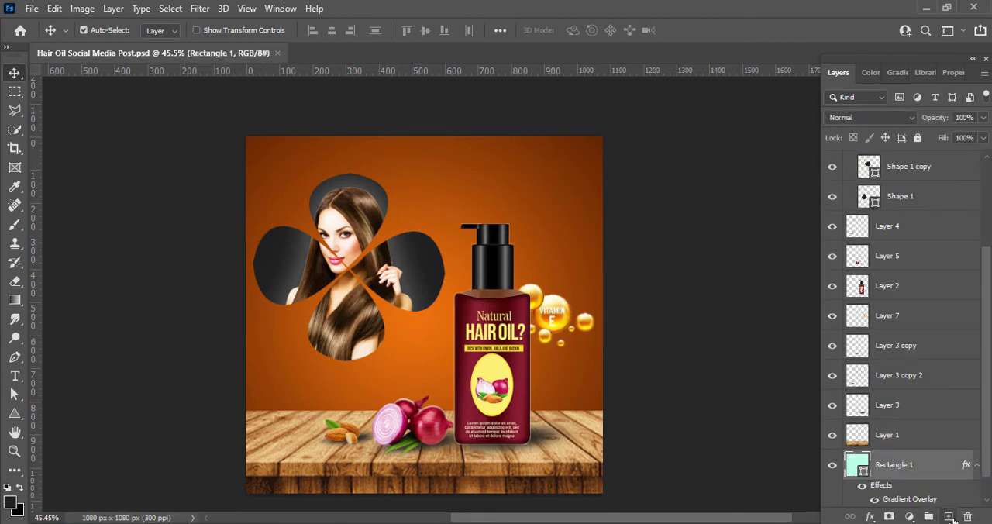
pyautogui.click(948, 516)
pyautogui.click(15, 376)
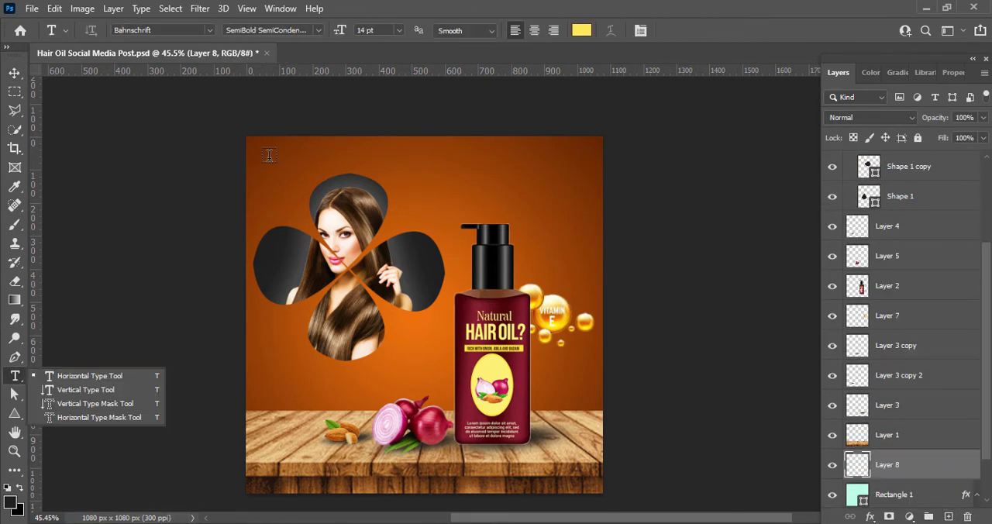
pyautogui.click(269, 155)
pyautogui.click(269, 155)
pyautogui.write('BRAND')
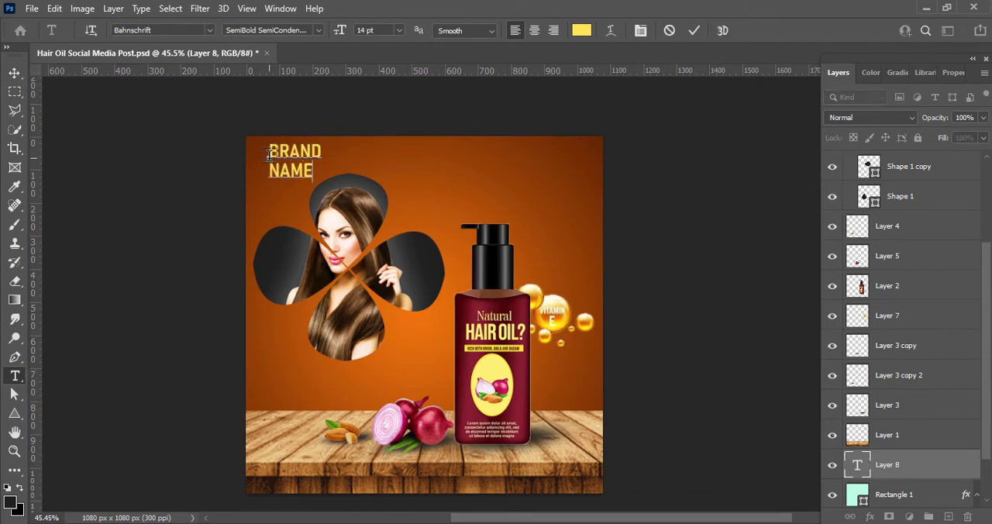
# Step: Set the word BRAND in Copperplate Gothic Bold at 12 pt
pyautogui.moveTo(269, 151); pyautogui.dragTo(329, 154)
pyautogui.click(209, 31)
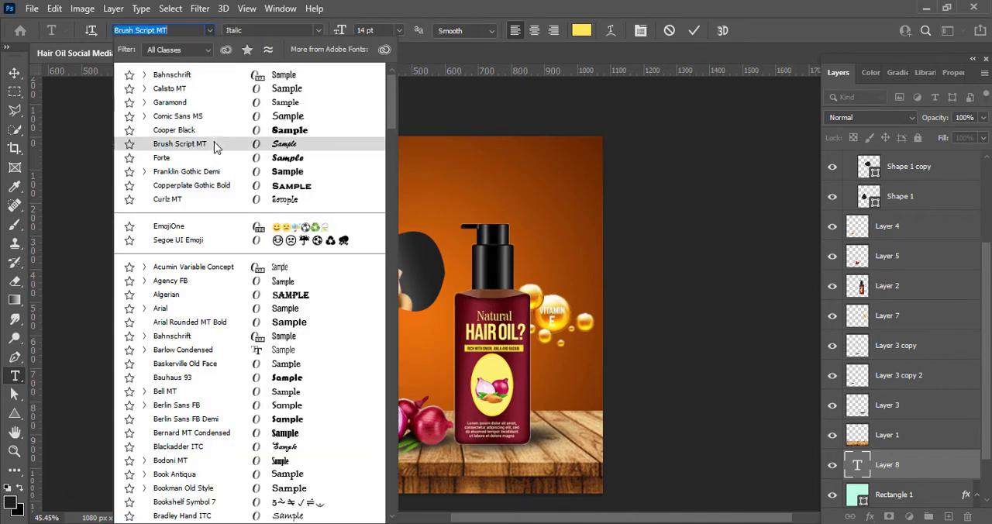
pyautogui.click(205, 188)
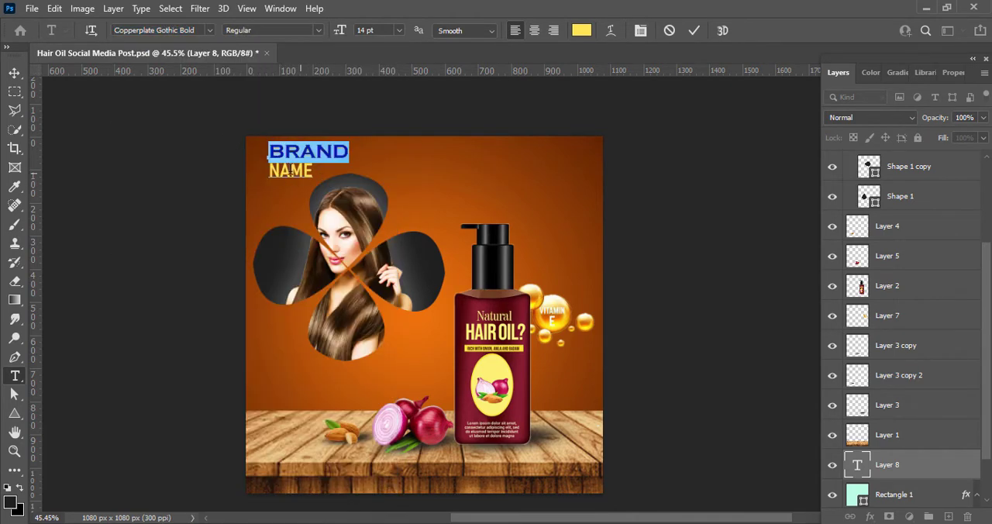
pyautogui.click(399, 30)
pyautogui.click(380, 116)
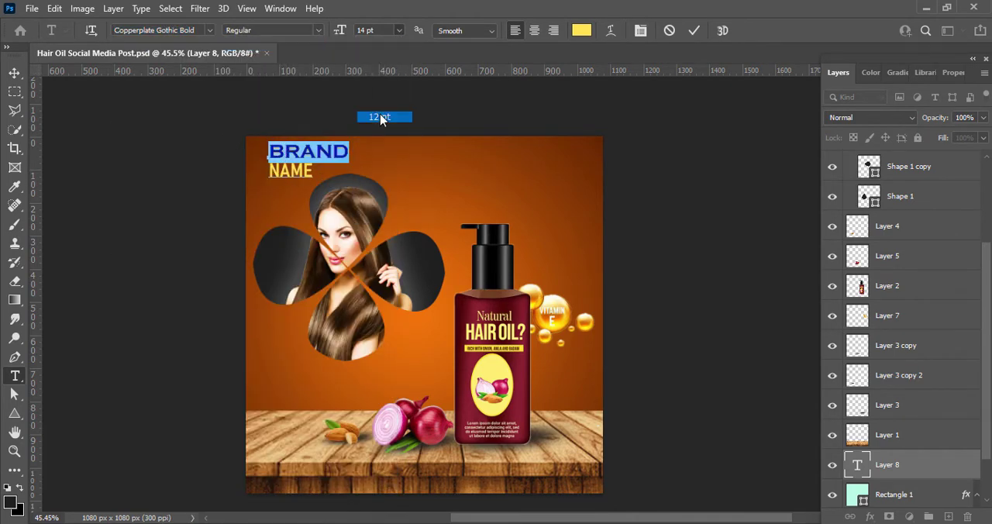
# Step: Colour the word BRAND bright yellow, about fcff00
pyautogui.click(585, 31)
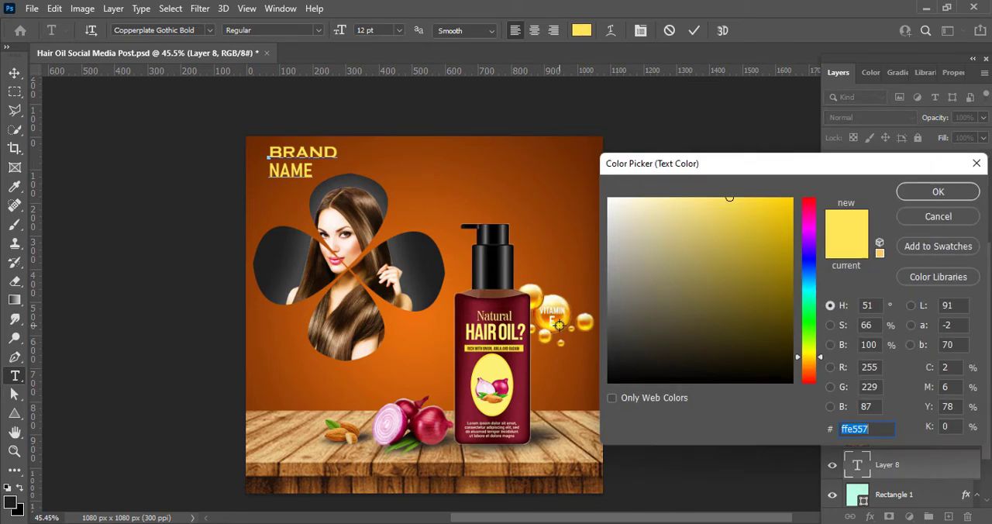
pyautogui.click(779, 199)
pyautogui.write('ffe900')
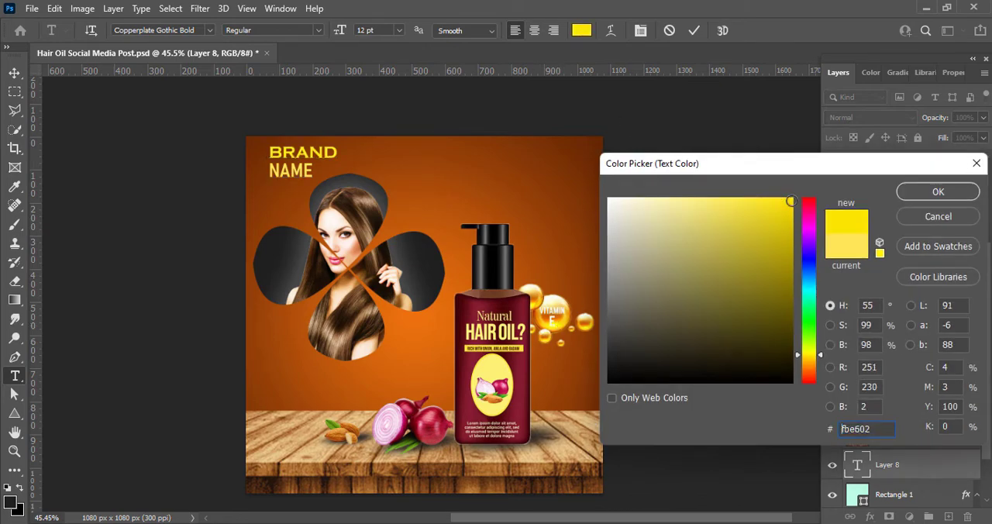
pyautogui.moveTo(807, 355); pyautogui.dragTo(807, 352)
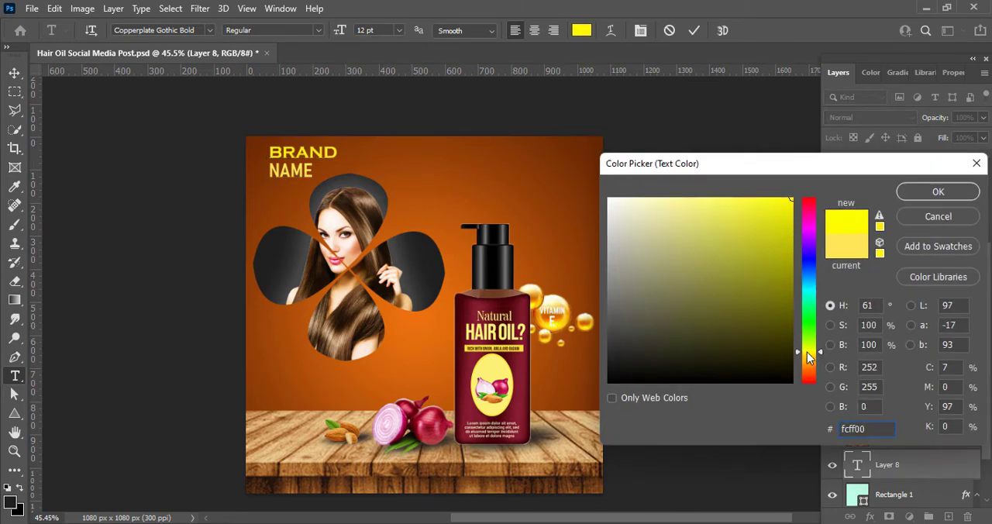
pyautogui.press('Return')
# Step: Adjust the letter tracking of the word BRAND and commit the text edit
pyautogui.click(942, 72)
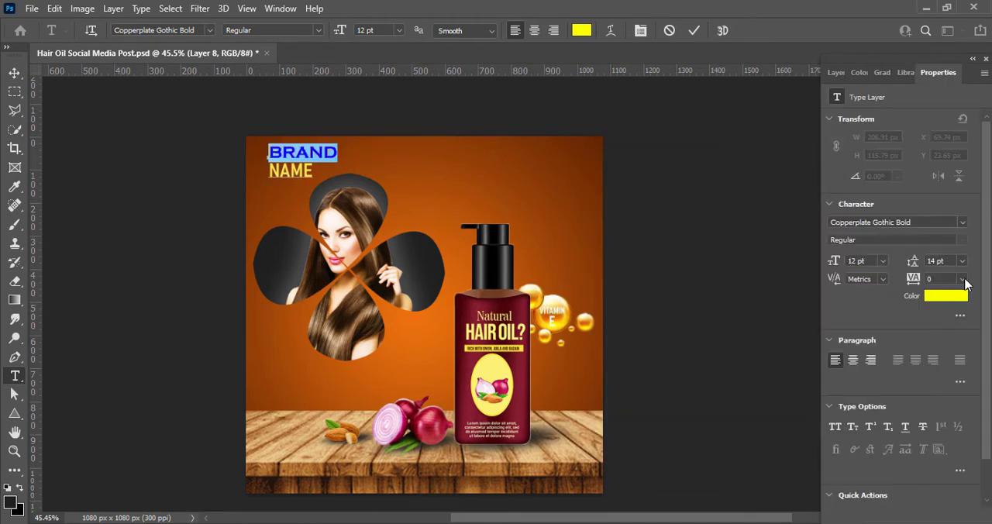
pyautogui.click(963, 279)
pyautogui.click(947, 338)
pyautogui.click(694, 30)
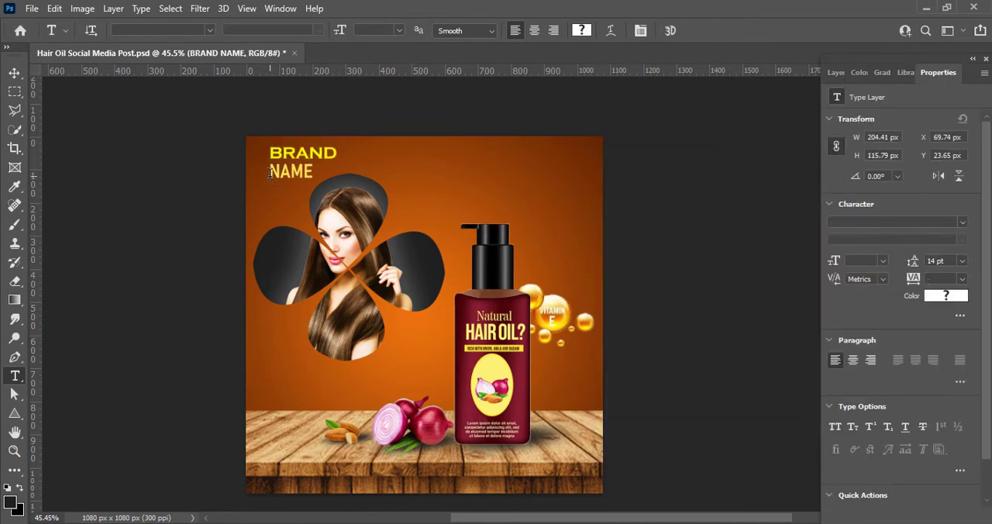
# Step: Set the word NAME in Copperplate Gothic Bold
pyautogui.moveTo(270, 172); pyautogui.dragTo(310, 174)
pyautogui.click(210, 30)
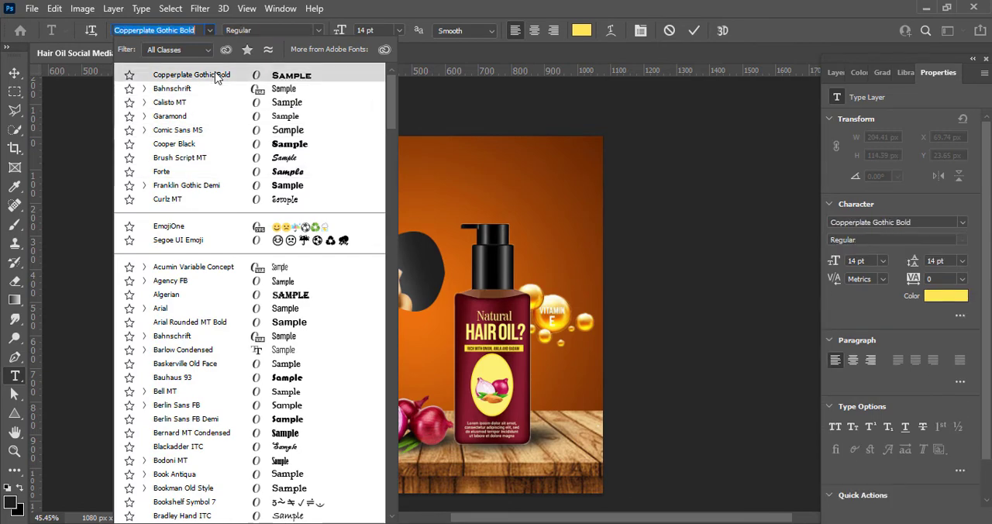
pyautogui.click(218, 77)
# Step: Try Calisto MT and Bahnschrift SemiBold SemiCondensed on the word NAME, and return it to Copperplate Gothic Bold
pyautogui.click(210, 30)
pyautogui.click(184, 104)
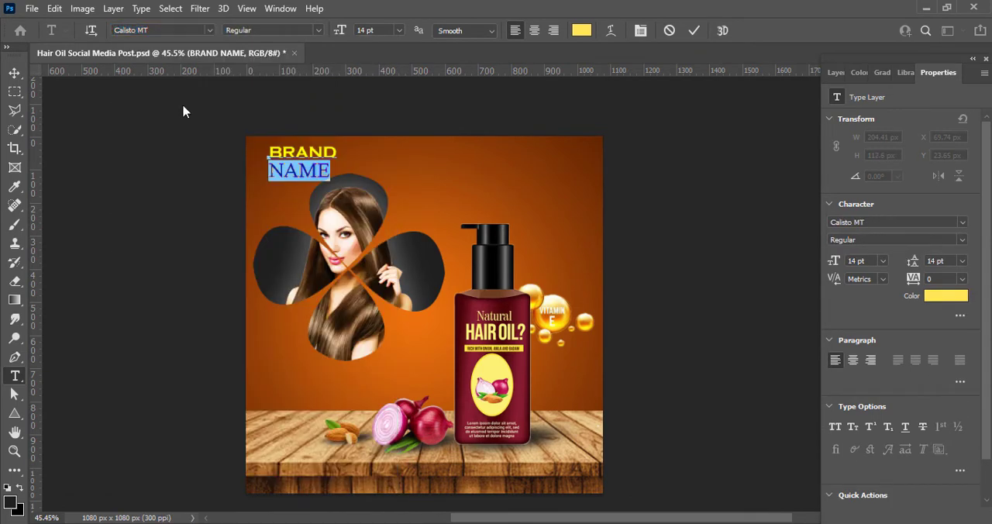
pyautogui.click(210, 30)
pyautogui.click(210, 91)
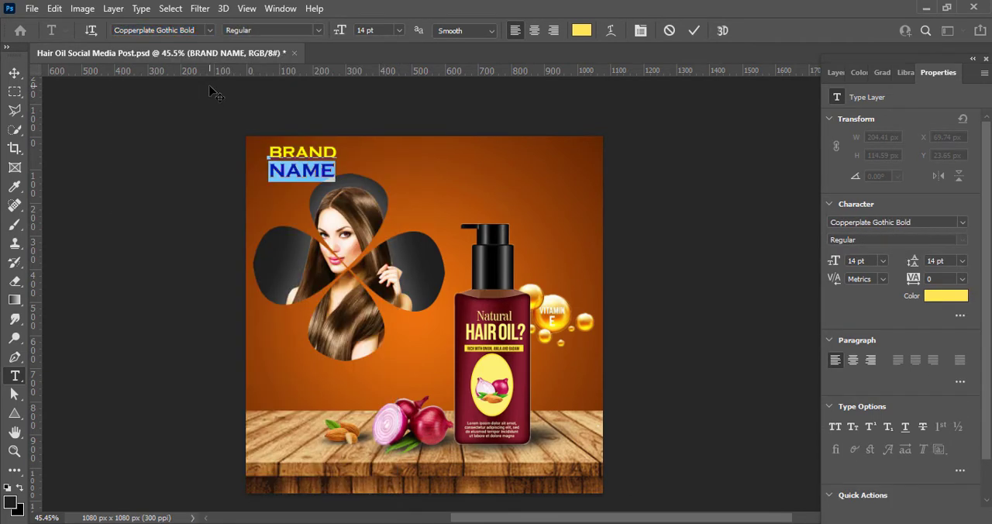
pyautogui.click(212, 30)
pyautogui.click(240, 103)
pyautogui.click(315, 30)
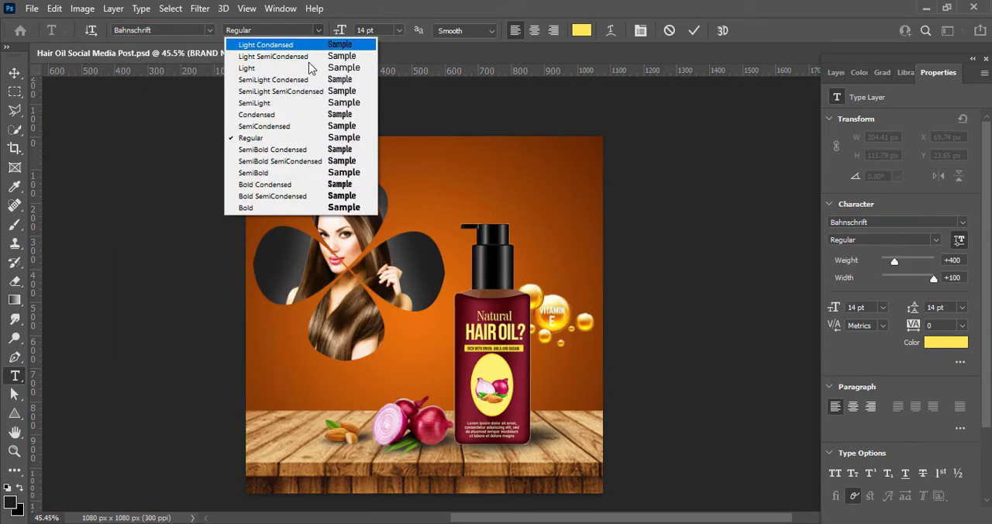
pyautogui.click(291, 160)
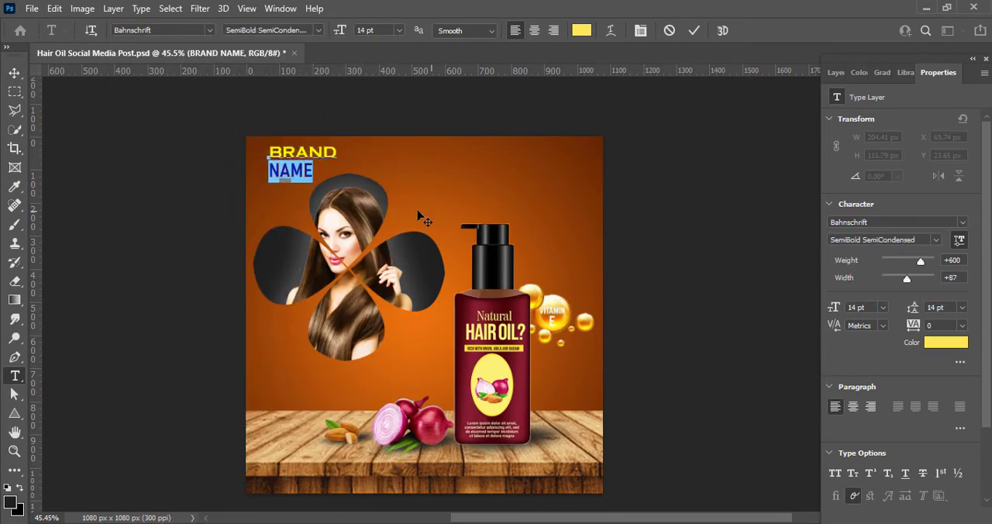
pyautogui.click(209, 30)
pyautogui.click(225, 90)
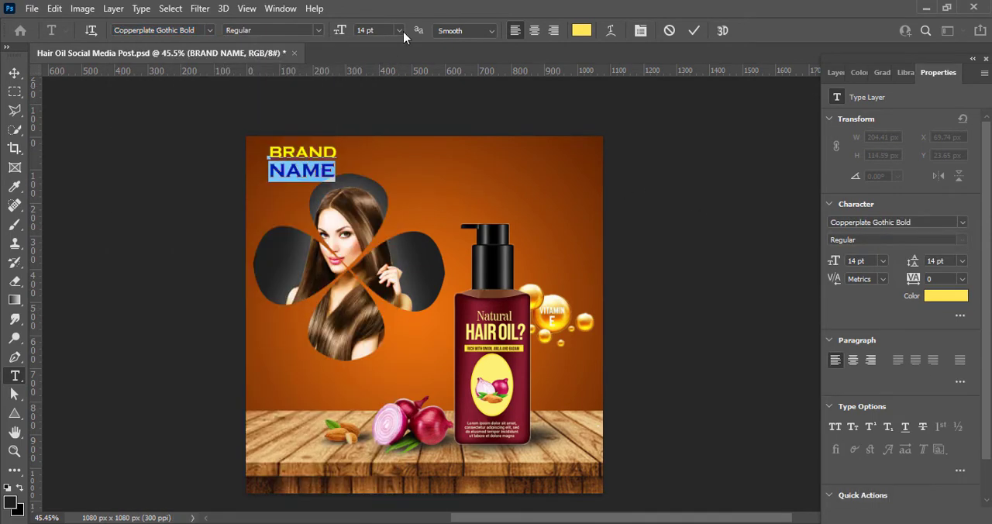
# Step: Set the word NAME to 11 pt and colour it white (ffffff)
pyautogui.click(404, 31)
pyautogui.click(397, 107)
pyautogui.click(400, 31)
pyautogui.click(397, 94)
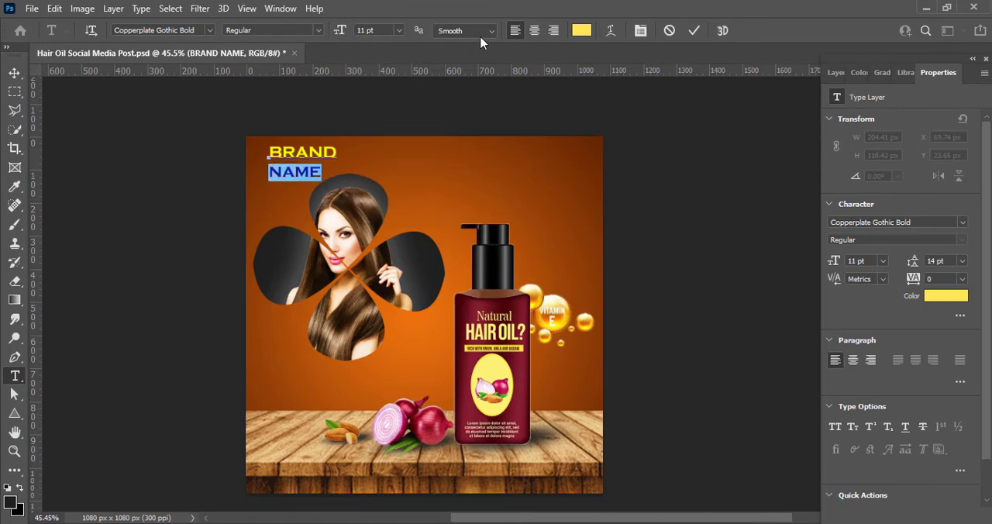
pyautogui.click(580, 31)
pyautogui.moveTo(620, 208); pyautogui.dragTo(594, 173)
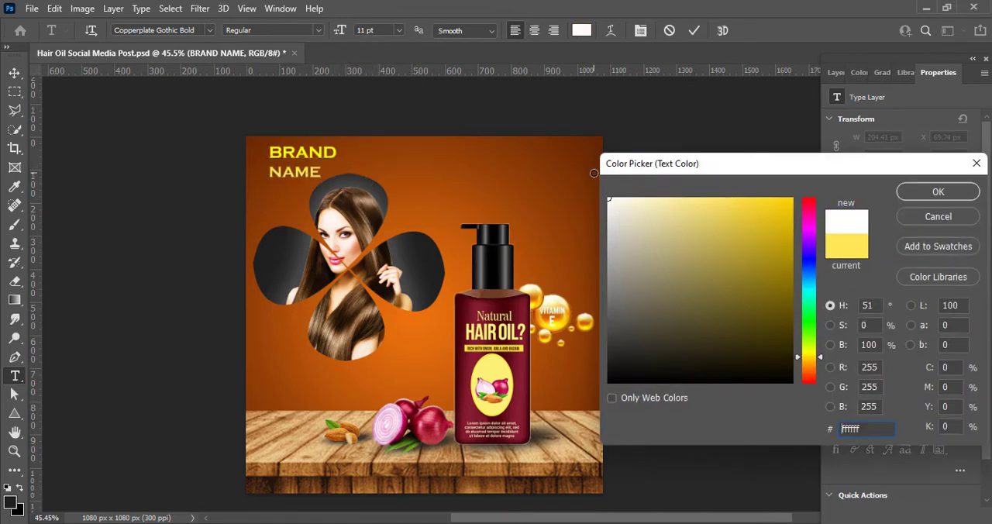
pyautogui.click(930, 192)
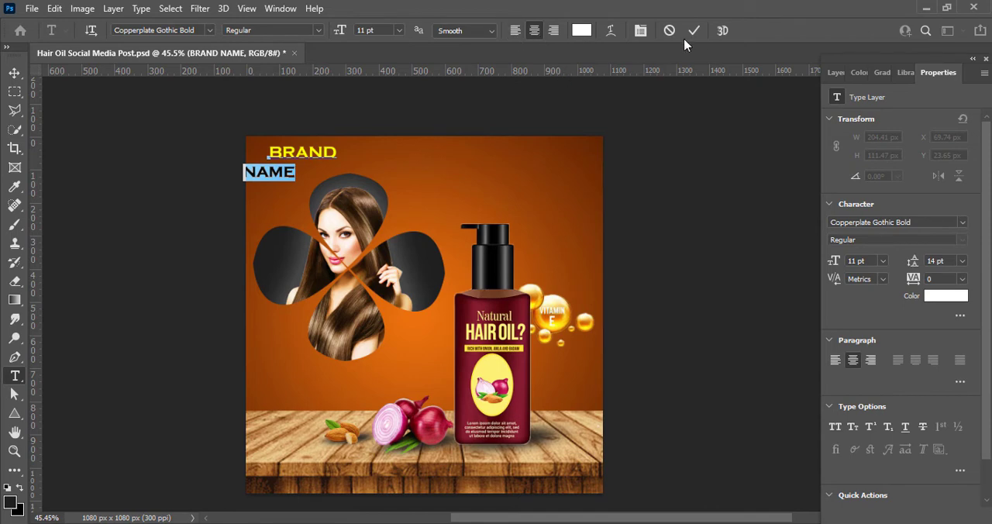
# Step: Centre-align the two lines of the BRAND NAME text and move the text into the canvas's upper-left corner
pyautogui.moveTo(269, 153); pyautogui.dragTo(295, 173)
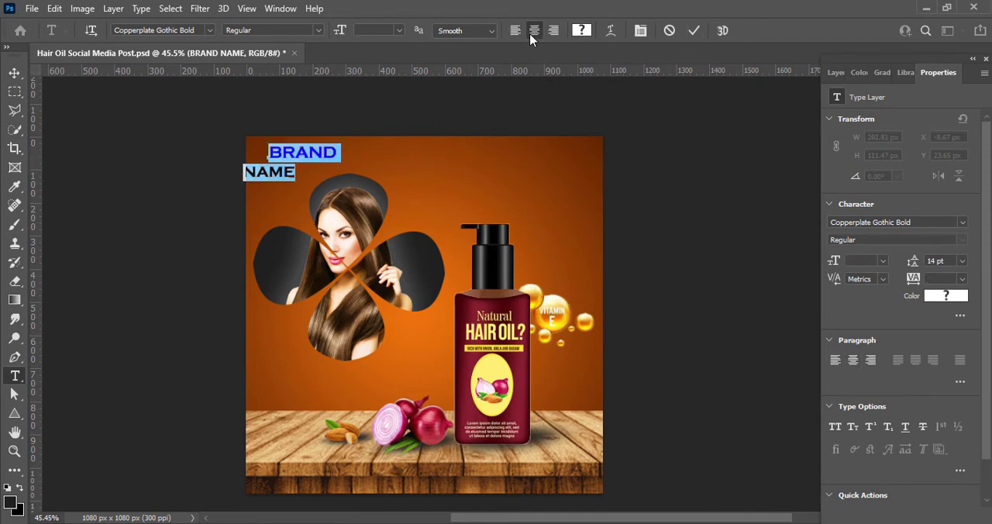
pyautogui.click(534, 30)
pyautogui.click(20, 76)
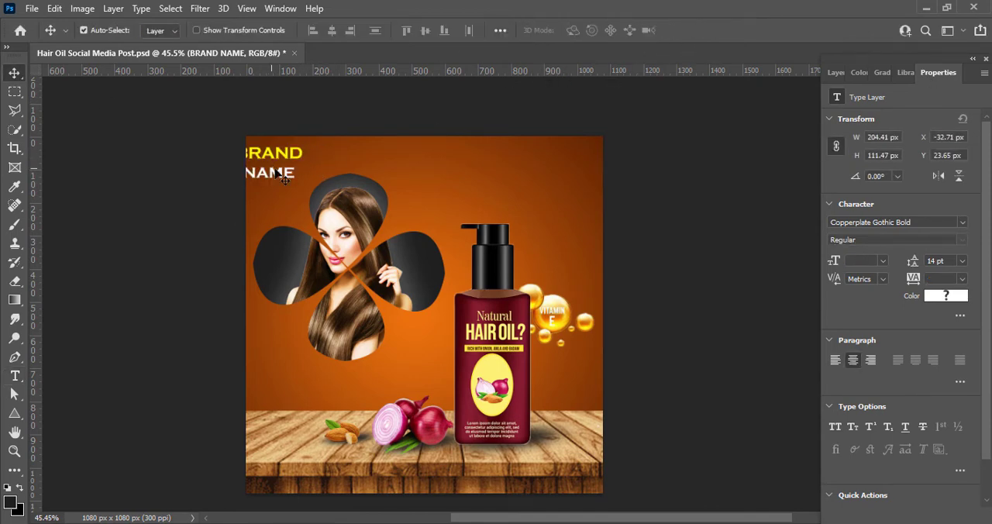
pyautogui.moveTo(298, 154); pyautogui.dragTo(321, 150)
# Step: Set the word NAME to -10 tracking and 11 pt leading, and commit the text edit
pyautogui.doubleClick(299, 171)
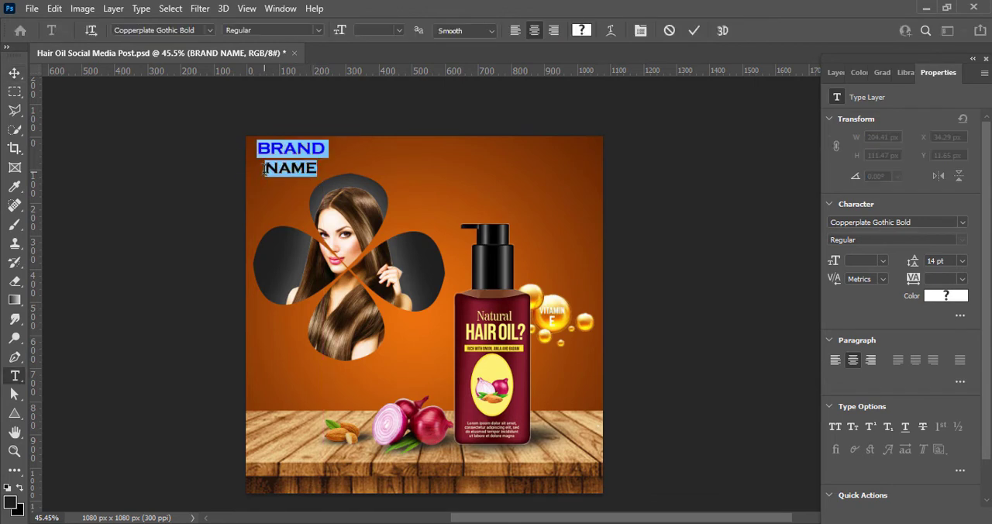
pyautogui.moveTo(264, 170); pyautogui.dragTo(319, 169)
pyautogui.click(962, 278)
pyautogui.click(945, 336)
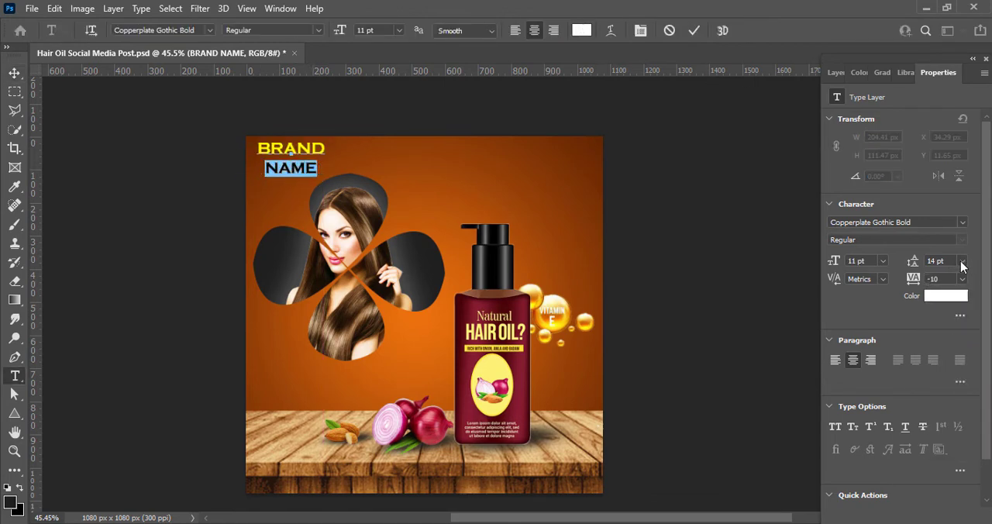
pyautogui.click(962, 261)
pyautogui.click(957, 352)
pyautogui.click(962, 262)
pyautogui.click(954, 336)
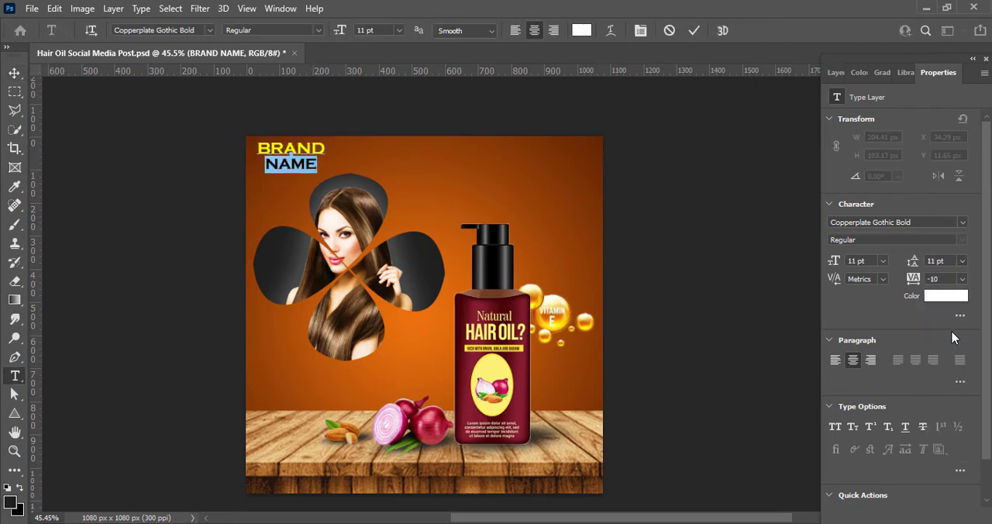
pyautogui.click(694, 31)
pyautogui.press('v')
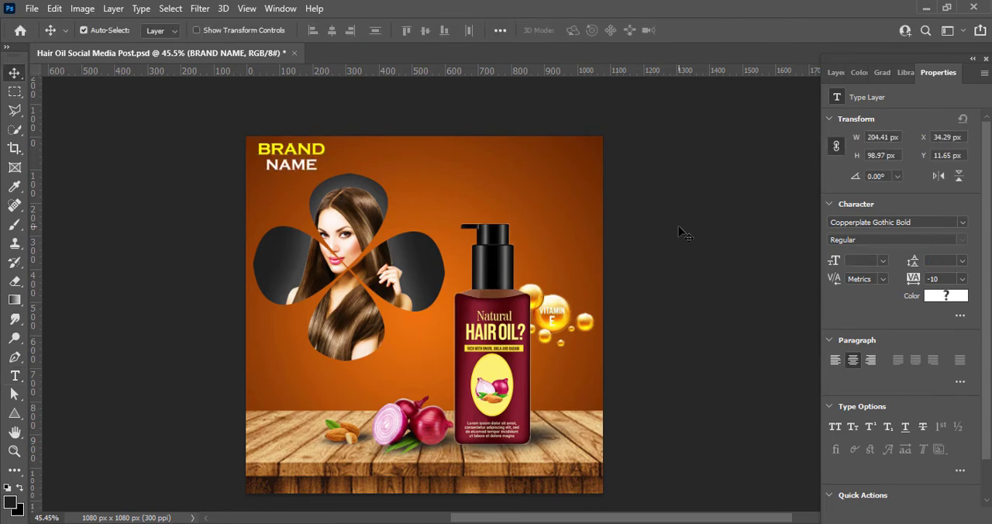
# Step: Scale the BRAND NAME text down to about 182 px wide and save the document
pyautogui.hotkey('ctrl', 't')
pyautogui.moveTo(325, 174); pyautogui.dragTo(316, 169)
pyautogui.click(720, 30)
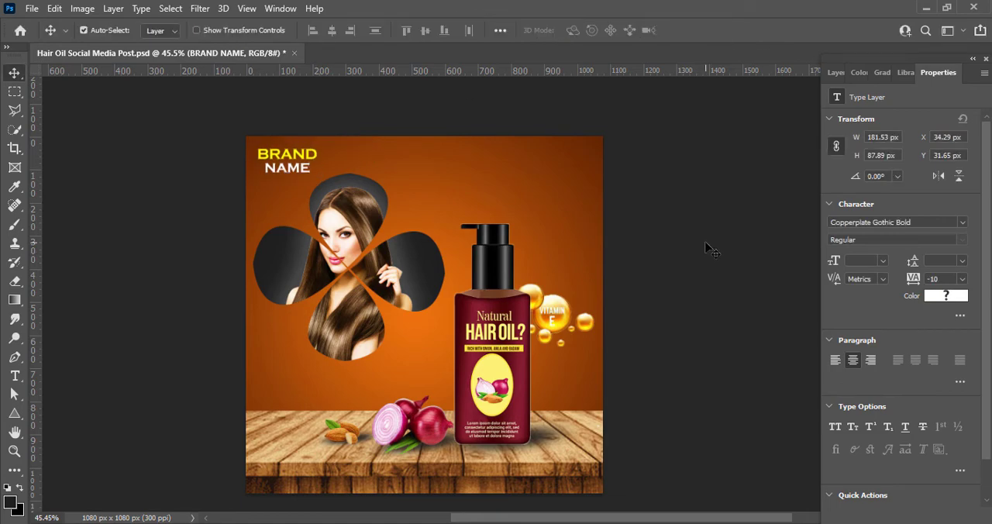
pyautogui.click(669, 298)
pyautogui.hotkey('ctrl', 's')
# Step: Add a drop shadow to the BRAND NAME text with 0% spread and 3 px size
pyautogui.click(836, 72)
pyautogui.rightClick(855, 467)
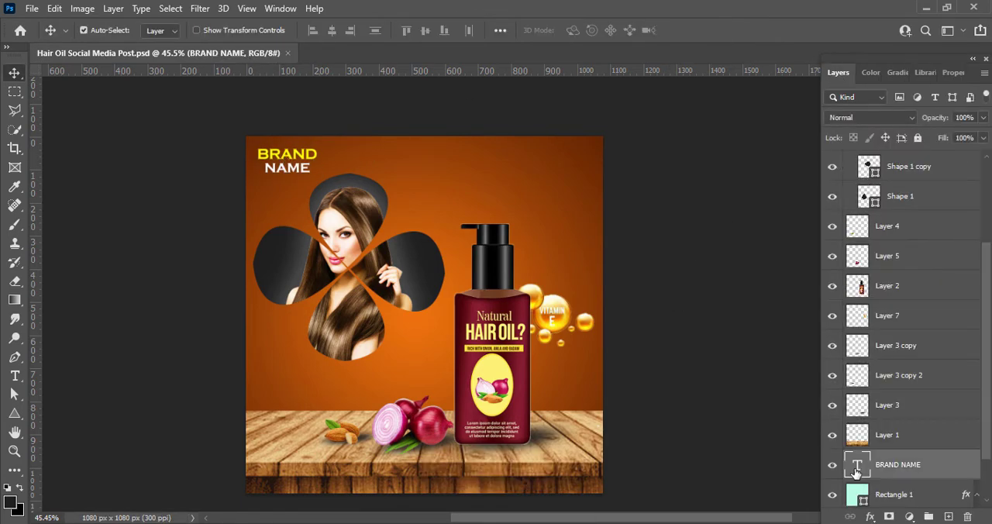
pyautogui.click(814, 183)
pyautogui.click(434, 383)
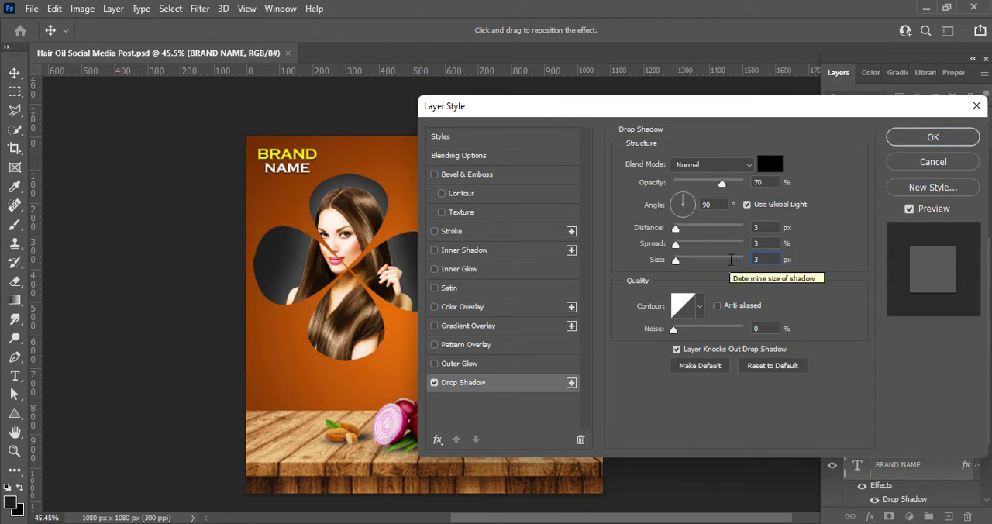
pyautogui.write('0')
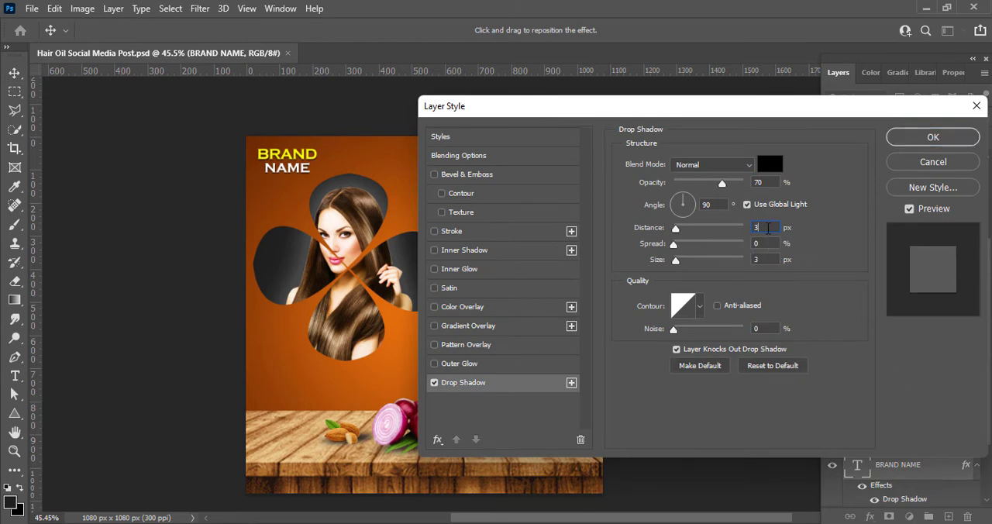
pyautogui.write('0')
pyautogui.press('Return')
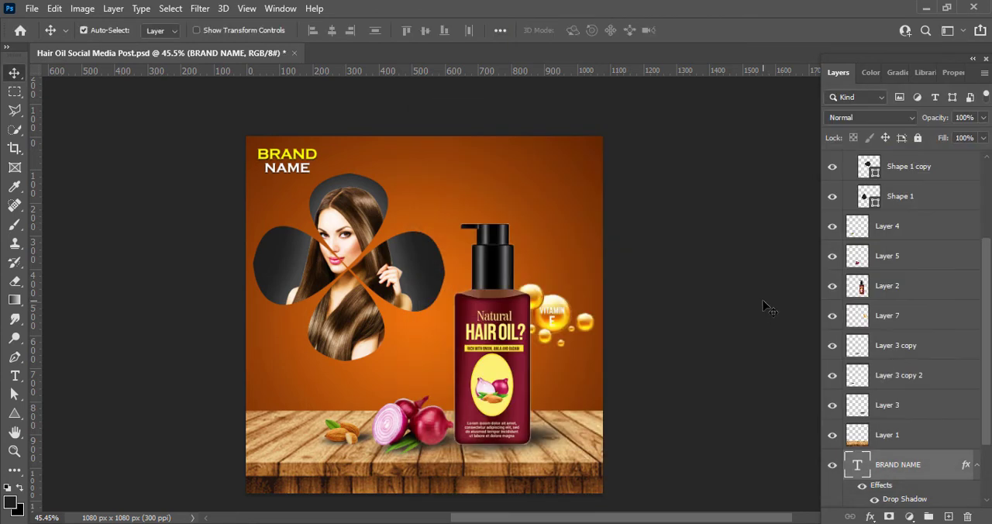
pyautogui.click(766, 298)
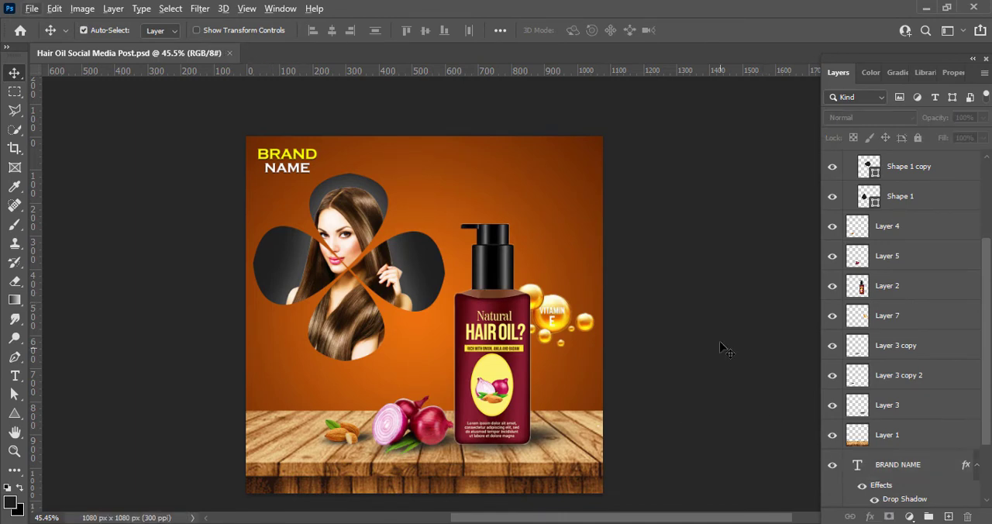
# Step: Add the text "100% natural" near the canvas's top edge in Bahnschrift, formatted in all caps
pyautogui.scroll(3, 929, 205)
pyautogui.press('t')
pyautogui.click(436, 162)
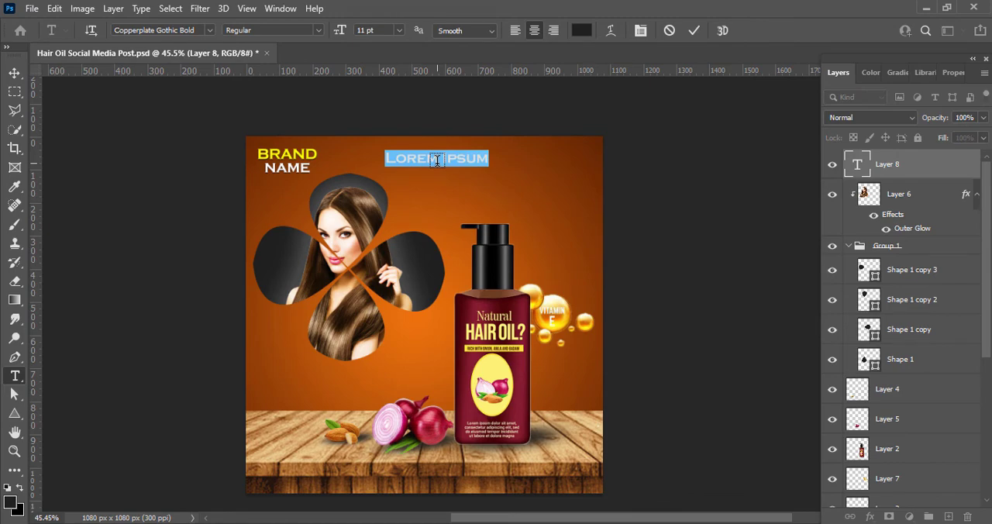
pyautogui.write('100% natural')
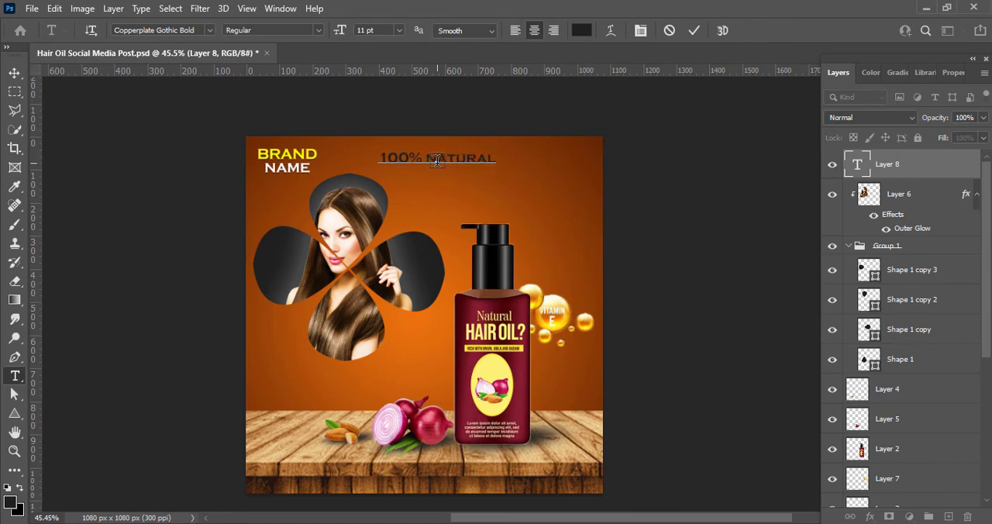
pyautogui.hotkey('ctrl', 'a')
pyautogui.click(210, 30)
pyautogui.click(225, 116)
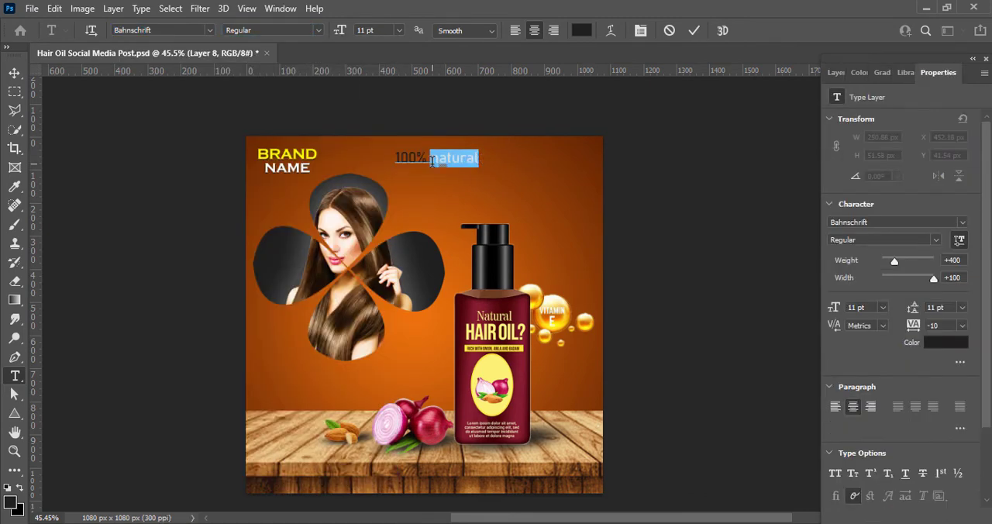
pyautogui.hotkey('ctrl', 'shift', 'k')
# Step: Try several Bahnschrift styles on the 100% NATURAL text and set it to Bold SemiCondensed
pyautogui.click(271, 31)
pyautogui.click(278, 160)
pyautogui.click(319, 30)
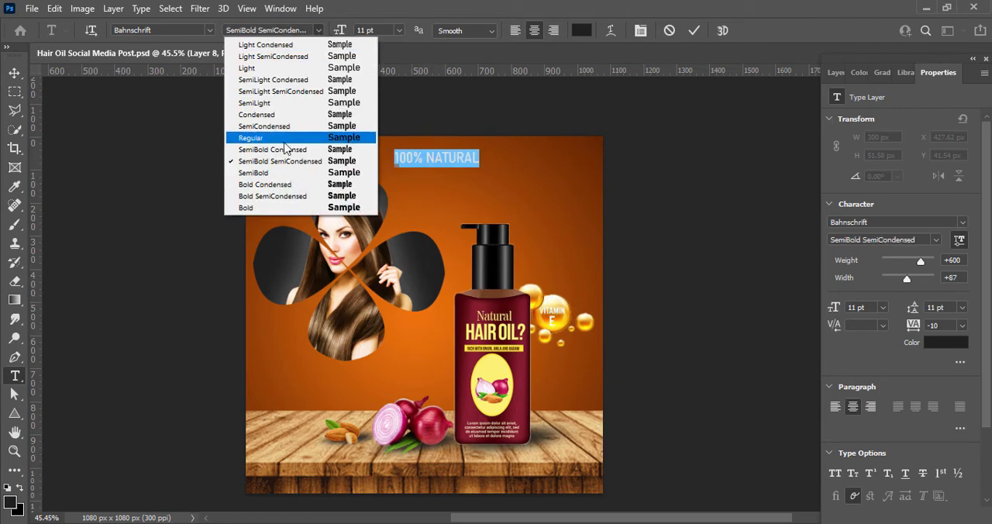
pyautogui.click(285, 92)
pyautogui.click(319, 31)
pyautogui.click(280, 138)
pyautogui.click(318, 30)
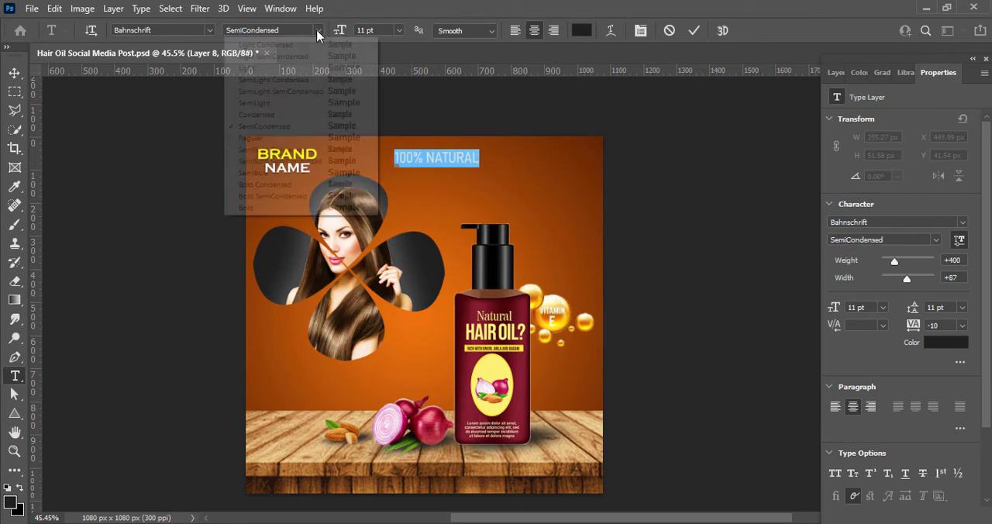
pyautogui.click(297, 196)
# Step: Set the 100% NATURAL text to 14 pt, colour it white and commit it
pyautogui.click(399, 31)
pyautogui.click(375, 124)
pyautogui.click(583, 31)
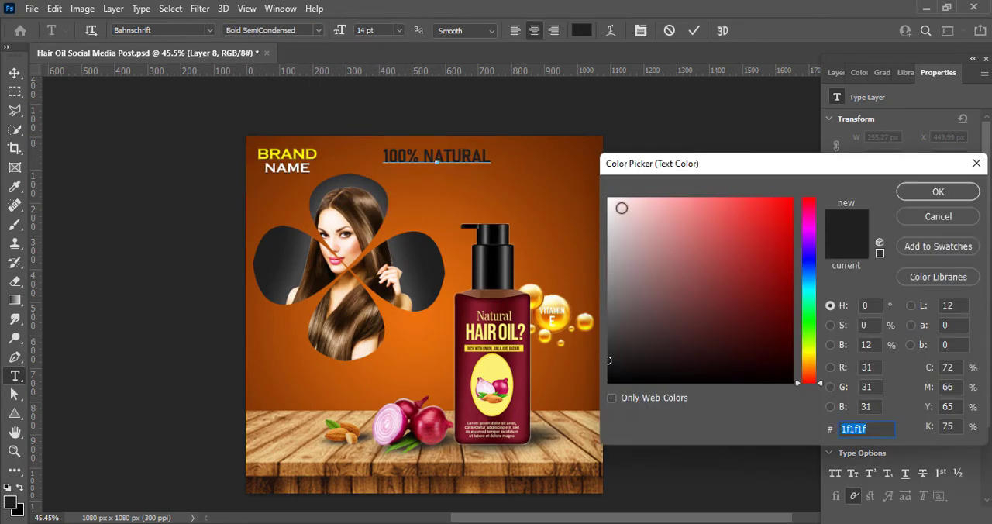
pyautogui.moveTo(622, 208); pyautogui.dragTo(607, 195)
pyautogui.click(934, 194)
pyautogui.hotkey('ctrl', 'Return')
# Step: Place the 100% NATURAL text in the canvas's upper-right area, duplicate it just below and retype the copy as HAIR FALL CONTROL
pyautogui.press('v')
pyautogui.moveTo(480, 160); pyautogui.dragTo(578, 185)
pyautogui.click(836, 72)
pyautogui.doubleClick(578, 185)
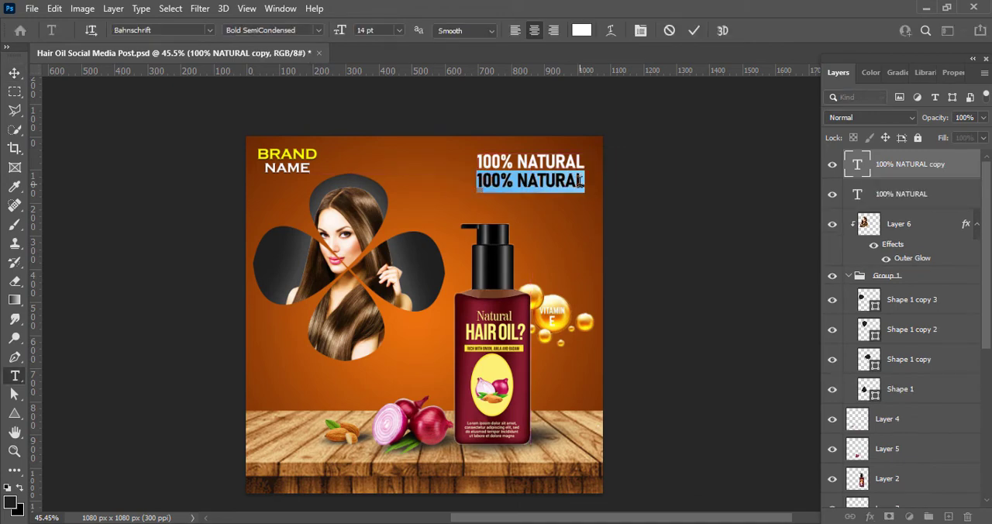
pyautogui.write('HAIR FALL CONTROL')
# Step: Set HAIR FALL CONTROL to 10 pt and try the SemiBold SemiCondensed, SemiBold Condensed and SemiLight Condensed styles on it
pyautogui.hotkey('ctrl', 'a')
pyautogui.click(398, 30)
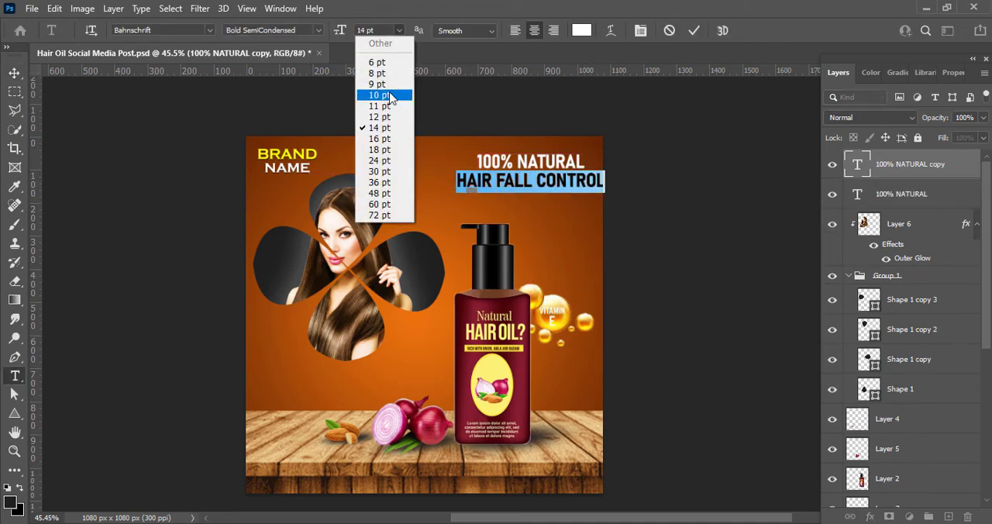
pyautogui.click(390, 95)
pyautogui.click(319, 32)
pyautogui.click(321, 161)
pyautogui.click(317, 31)
pyautogui.click(302, 150)
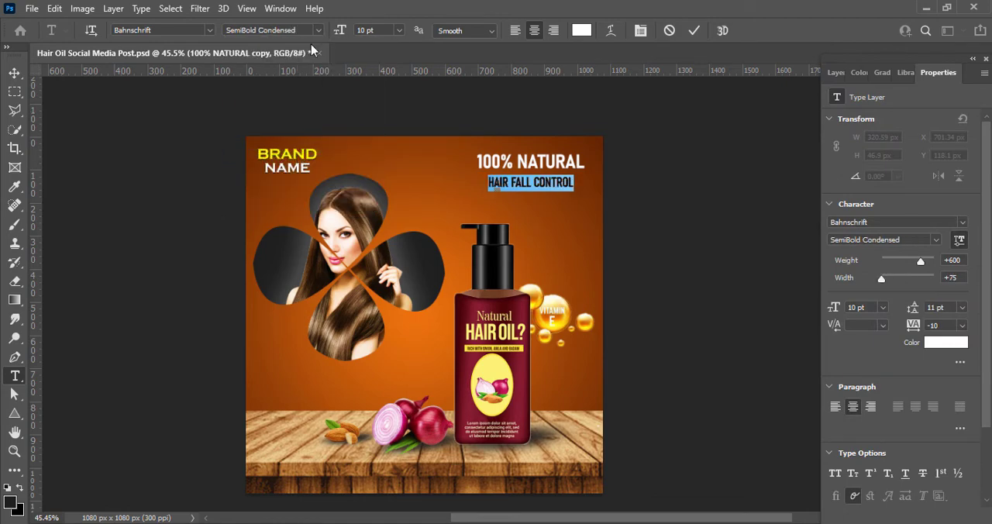
pyautogui.click(317, 30)
pyautogui.click(316, 82)
# Step: Colour the HAIR FALL CONTROL text light yellow (ffed55)
pyautogui.click(581, 30)
pyautogui.click(559, 322)
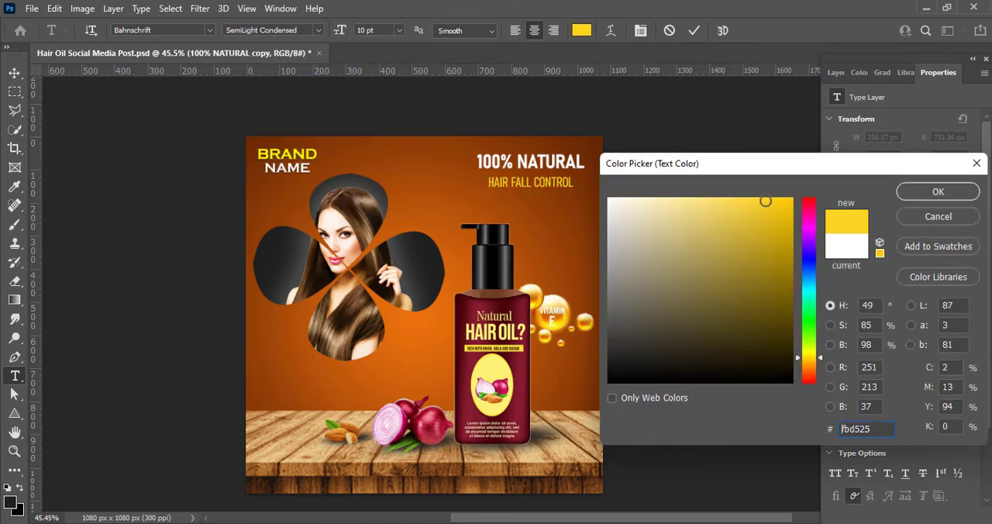
pyautogui.click(731, 198)
pyautogui.moveTo(816, 358); pyautogui.dragTo(813, 352)
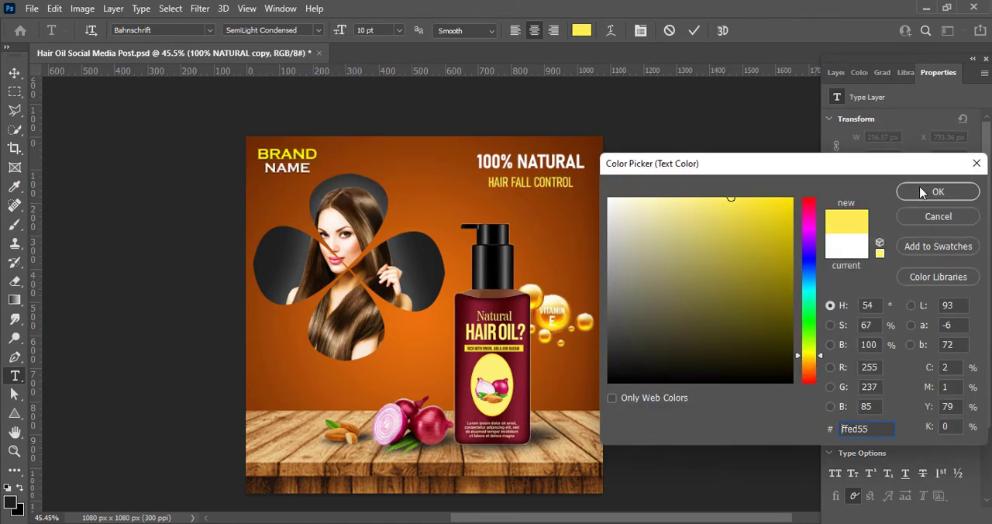
pyautogui.click(938, 191)
# Step: Set HAIR FALL CONTROL in Bahnschrift SemiLight SemiCondensed at 10 pt and commit the text
pyautogui.click(398, 31)
pyautogui.click(379, 94)
pyautogui.click(317, 31)
pyautogui.click(276, 101)
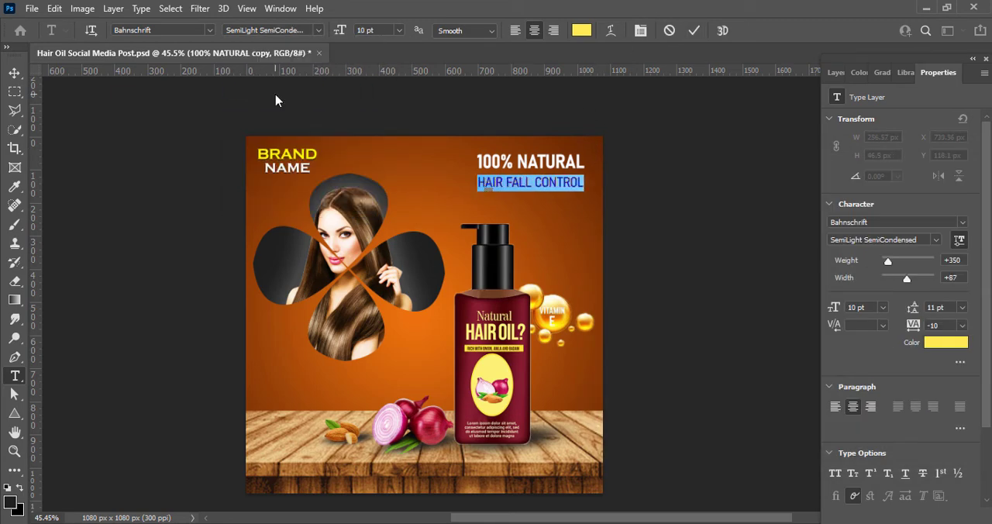
pyautogui.click(694, 31)
# Step: Duplicate the HAIR FALL CONTROL line just below itself and retype the copy as NON STICKY
pyautogui.press('v')
pyautogui.moveTo(581, 188); pyautogui.dragTo(581, 206)
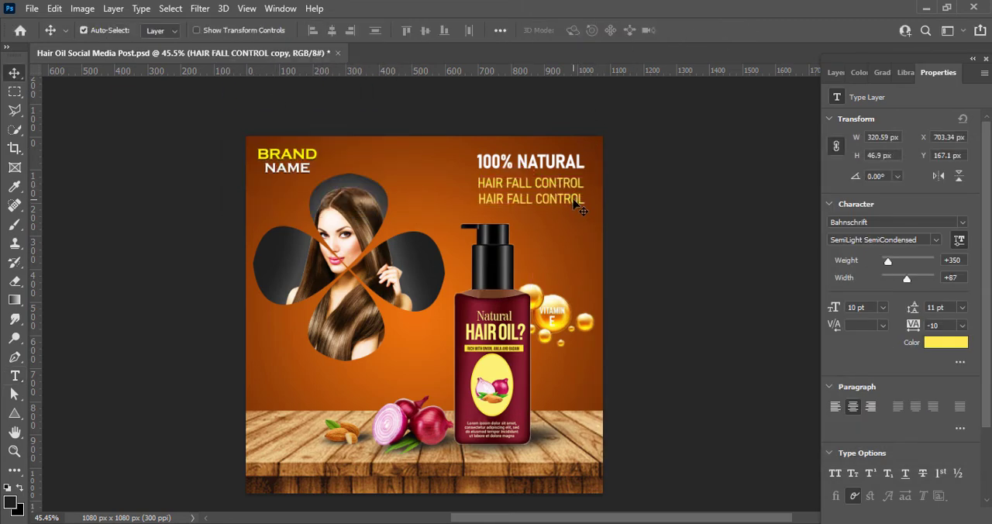
pyautogui.doubleClick(572, 197)
pyautogui.write('NON STICKY')
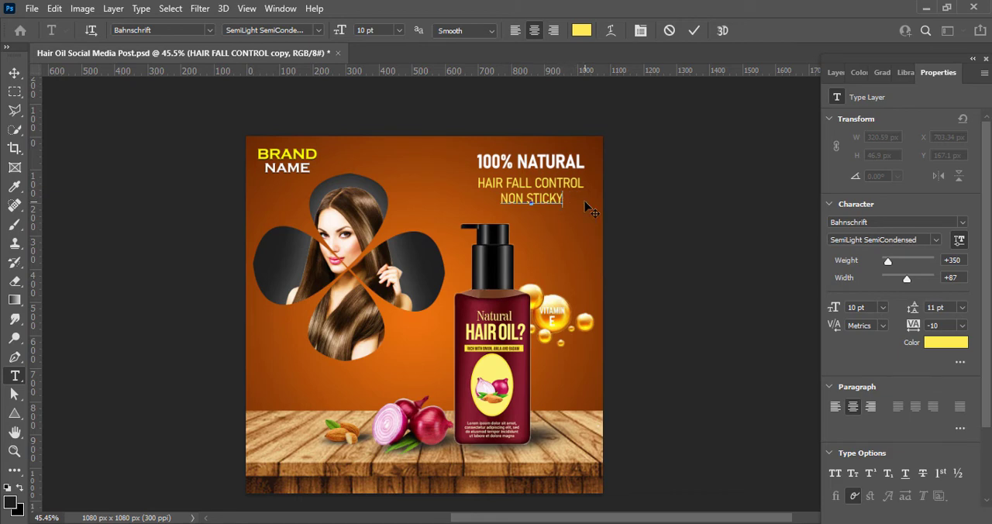
pyautogui.click(694, 31)
# Step: Duplicate the NON STICKY line just below itself and retype the copy as DAMAGE REPAIR
pyautogui.moveTo(559, 199); pyautogui.dragTo(559, 214)
pyautogui.doubleClick(559, 214)
pyautogui.write('DAMAGE RE')
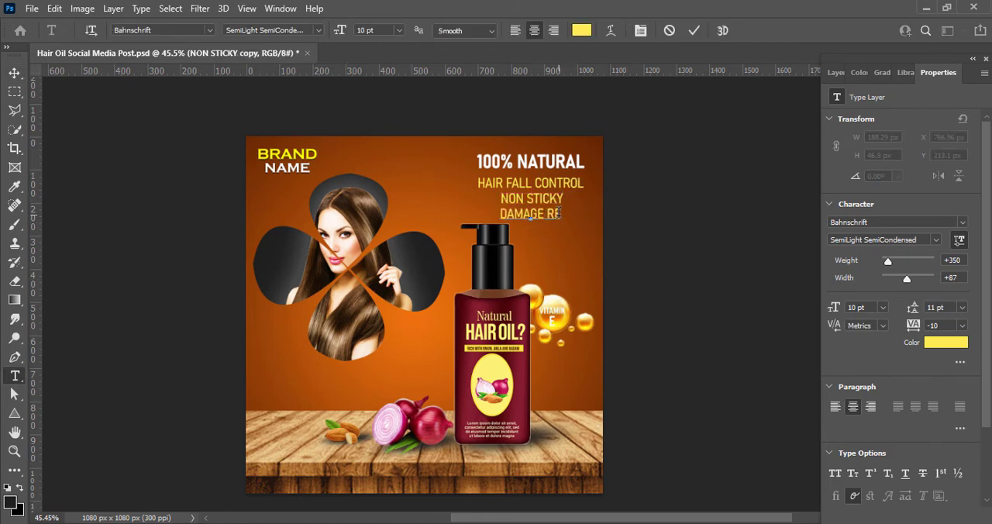
pyautogui.write('PAIR')
pyautogui.moveTo(478, 186); pyautogui.dragTo(584, 183)
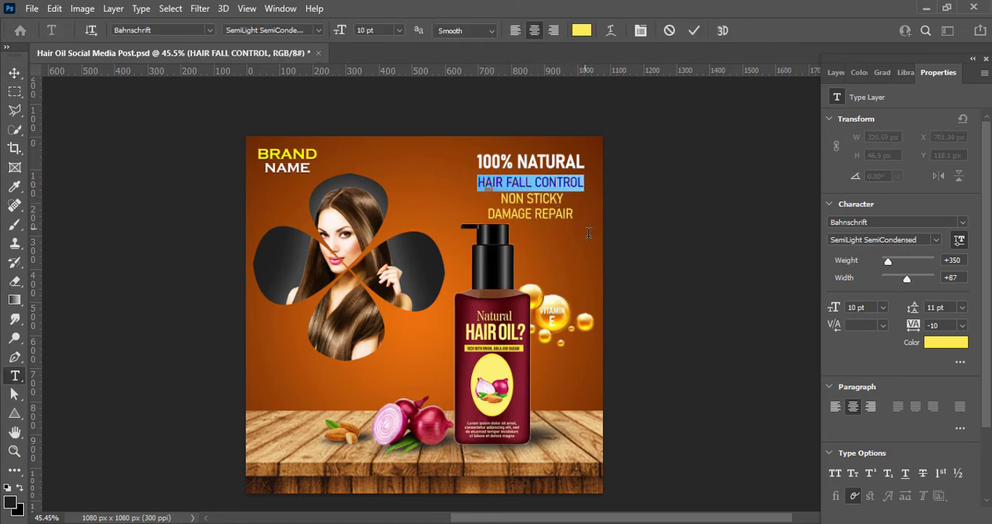
pyautogui.click(698, 34)
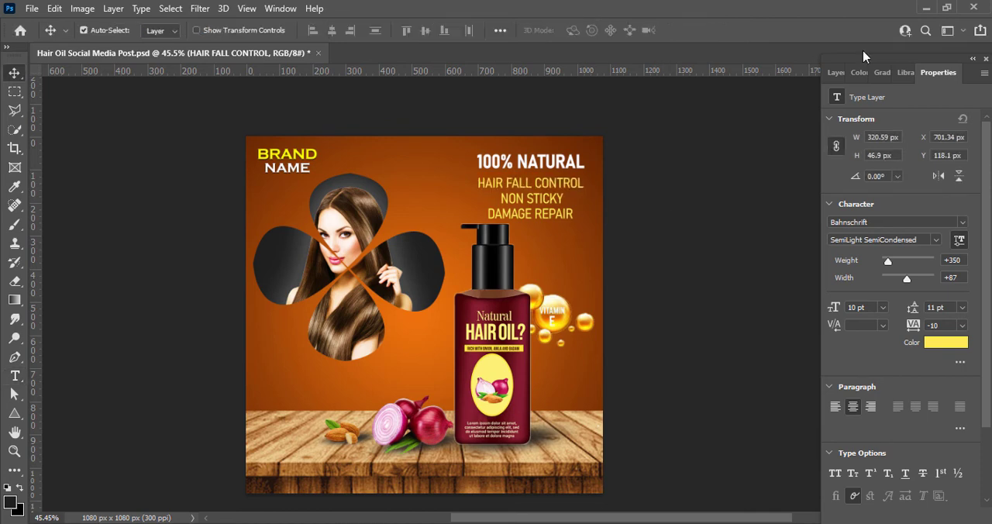
# Step: Scale the three yellow text lines down slightly together, nudge them up under 100% NATURAL, and save the document
pyautogui.click(837, 73)
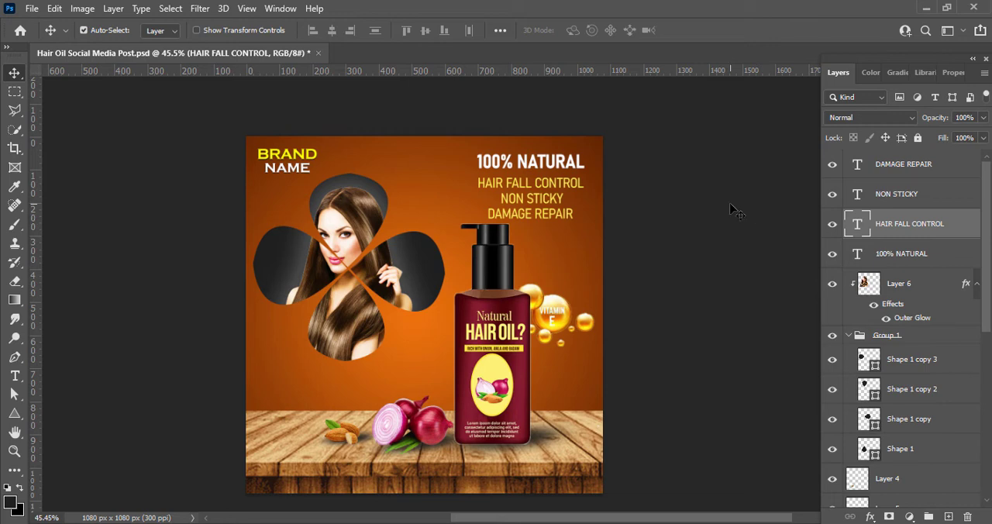
pyautogui.keyDown('shift'); pyautogui.click(909, 170); pyautogui.keyUp('shift')
pyautogui.hotkey('ctrl', 't')
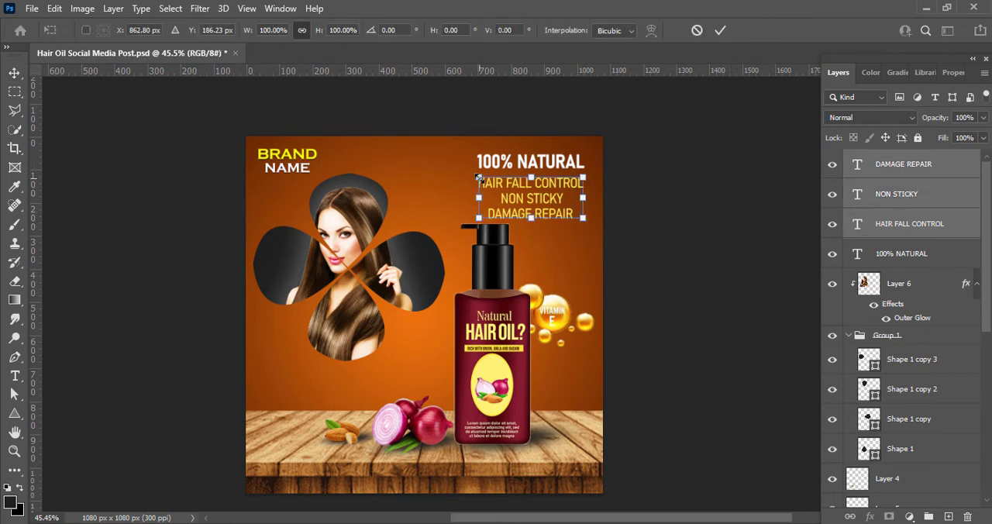
pyautogui.moveTo(478, 178); pyautogui.dragTo(486, 181)
pyautogui.press('Return')
pyautogui.hotkey('shift', 'Left')
pyautogui.hotkey('shift', 'Up')
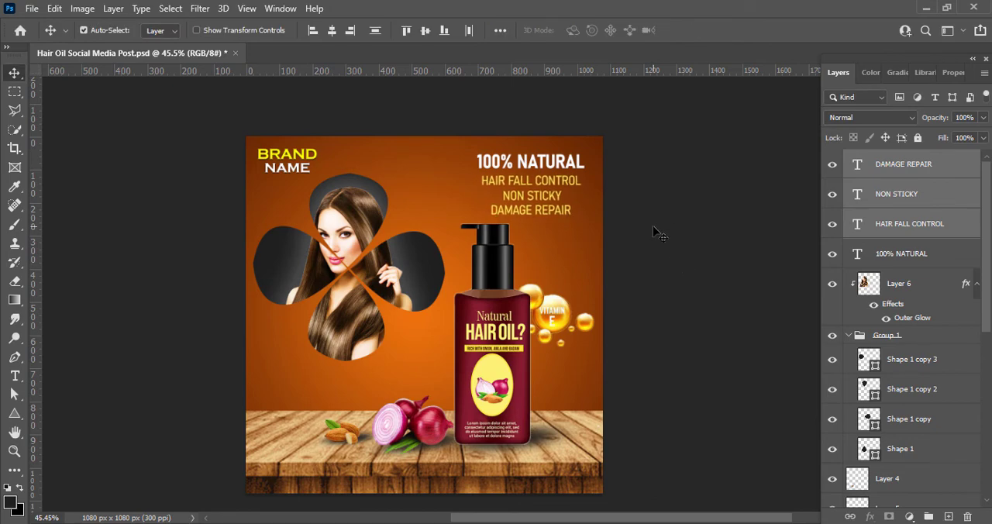
pyautogui.click(729, 204)
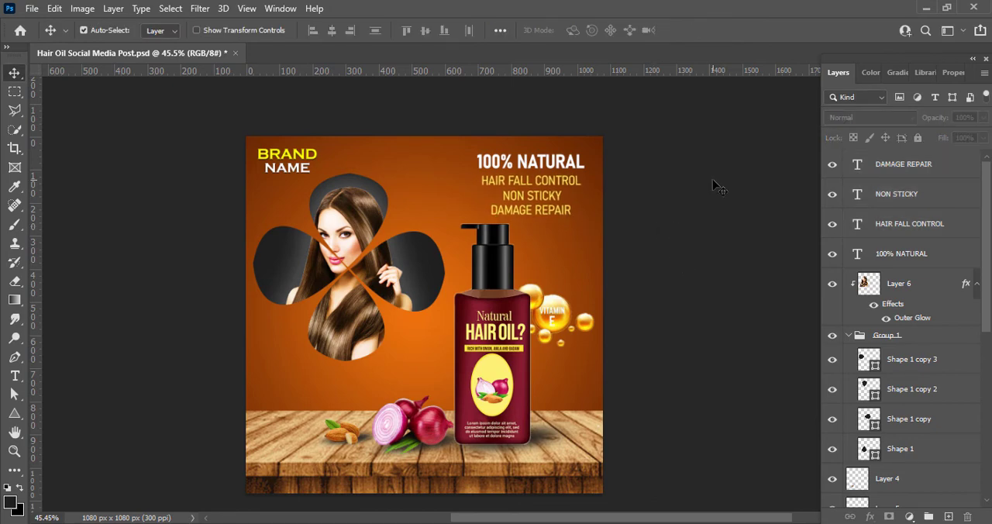
# Step: Add a drop shadow to the HAIR FALL CONTROL text
pyautogui.click(562, 185)
pyautogui.doubleClick(856, 225)
pyautogui.press('Escape')
pyautogui.doubleClick(960, 225)
pyautogui.click(438, 384)
pyautogui.moveTo(547, 110); pyautogui.dragTo(417, 268)
pyautogui.click(788, 301)
# Step: Add a drop shadow to the NON STICKY text
pyautogui.rightClick(856, 203)
pyautogui.click(847, 212)
pyautogui.click(304, 443)
pyautogui.click(833, 199)
# Step: Add a drop shadow to the DAMAGE REPAIR text
pyautogui.rightClick(856, 175)
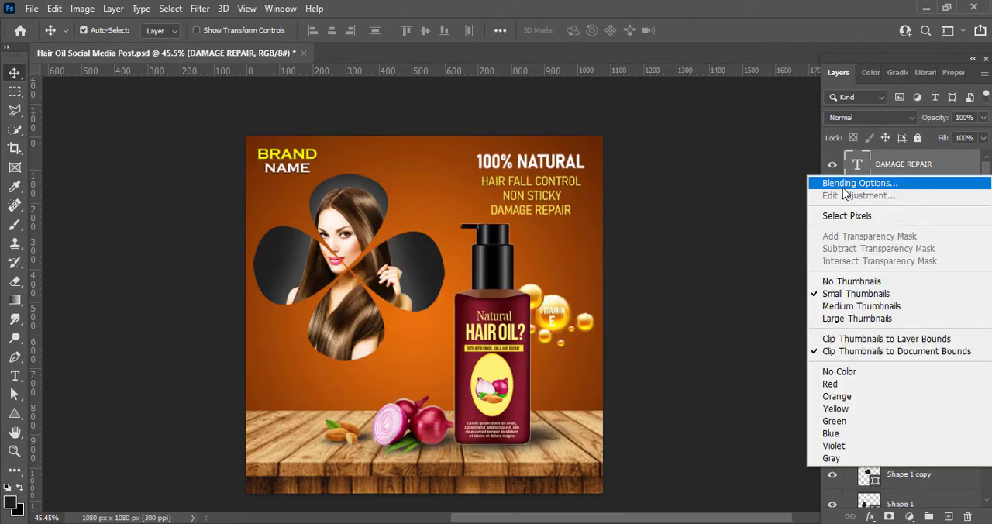
pyautogui.click(844, 186)
pyautogui.click(304, 444)
pyautogui.click(814, 198)
pyautogui.click(697, 205)
# Step: Add a drop shadow to the 100% NATURAL text
pyautogui.rightClick(891, 337)
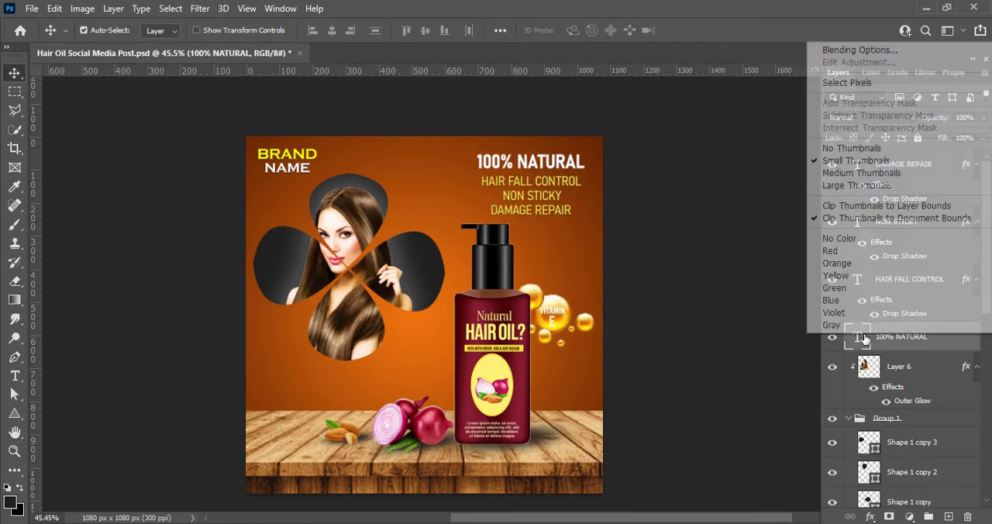
pyautogui.click(841, 45)
pyautogui.click(304, 508)
pyautogui.click(821, 197)
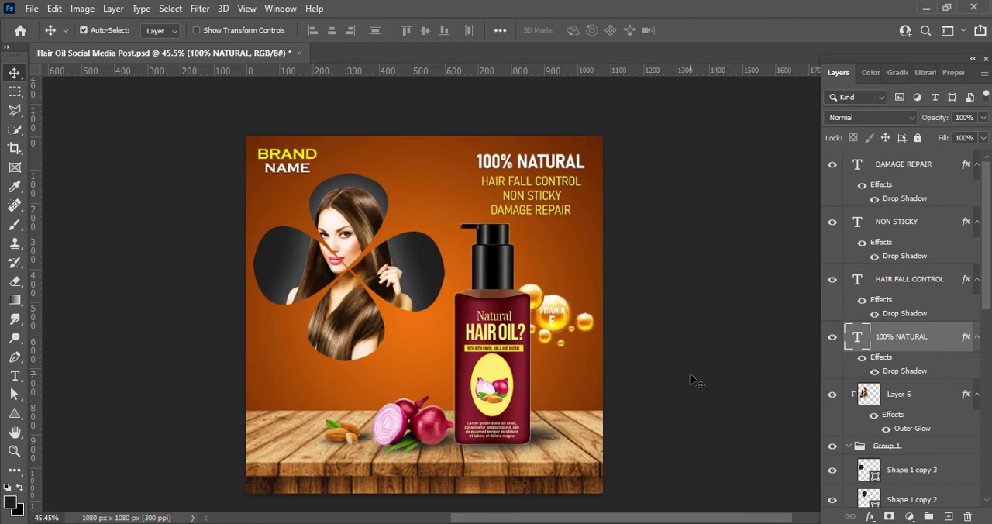
# Step: Draw a rectangle about 290 × 54 px below the petals and give it 20 px rounded corners
pyautogui.click(741, 365)
pyautogui.hotkey('ctrl', 'shift', 'alt', 'n')
pyautogui.press('u')
pyautogui.moveTo(260, 367); pyautogui.dragTo(356, 385)
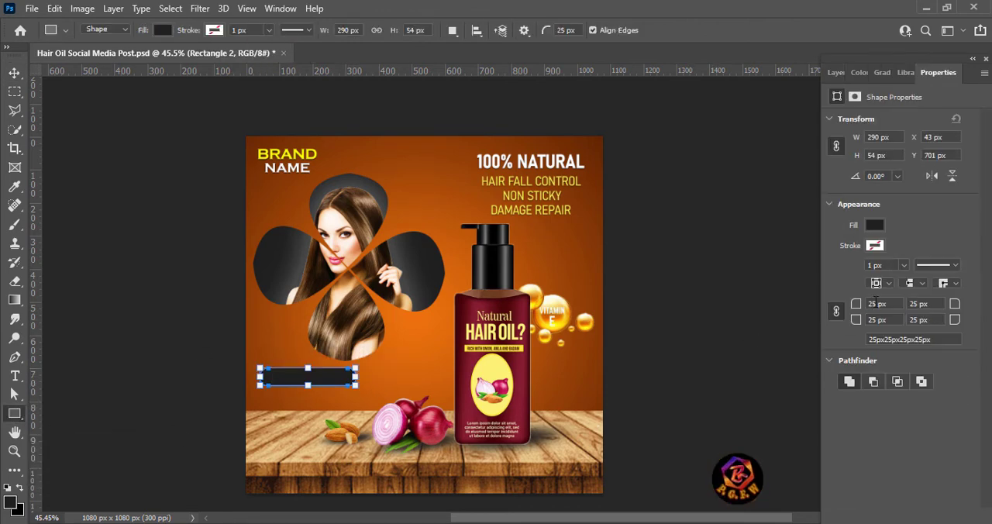
pyautogui.click(876, 303)
pyautogui.click(836, 312)
# Step: Fill the rounded rectangle with dark brown
pyautogui.click(875, 225)
pyautogui.click(858, 304)
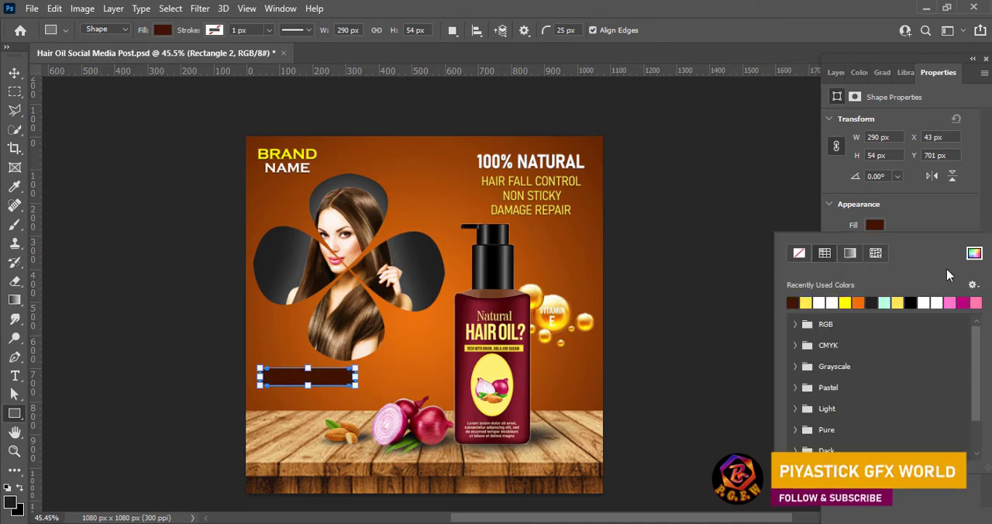
pyautogui.click(975, 253)
pyautogui.click(957, 194)
pyautogui.press('v')
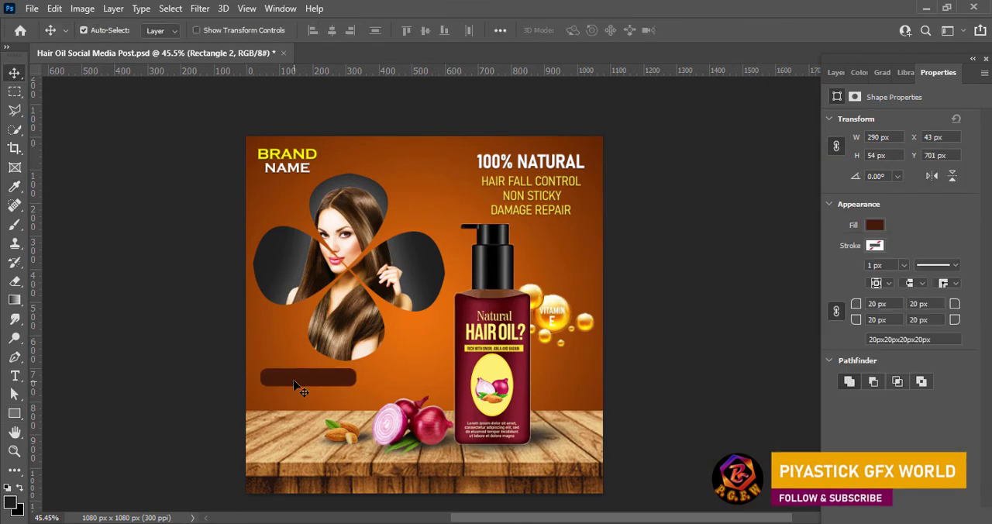
# Step: Resize the brown rounded rectangle to about 268 × 63 px and nudge it slightly down
pyautogui.hotkey('ctrl', 't')
pyautogui.moveTo(308, 387); pyautogui.dragTo(348, 380)
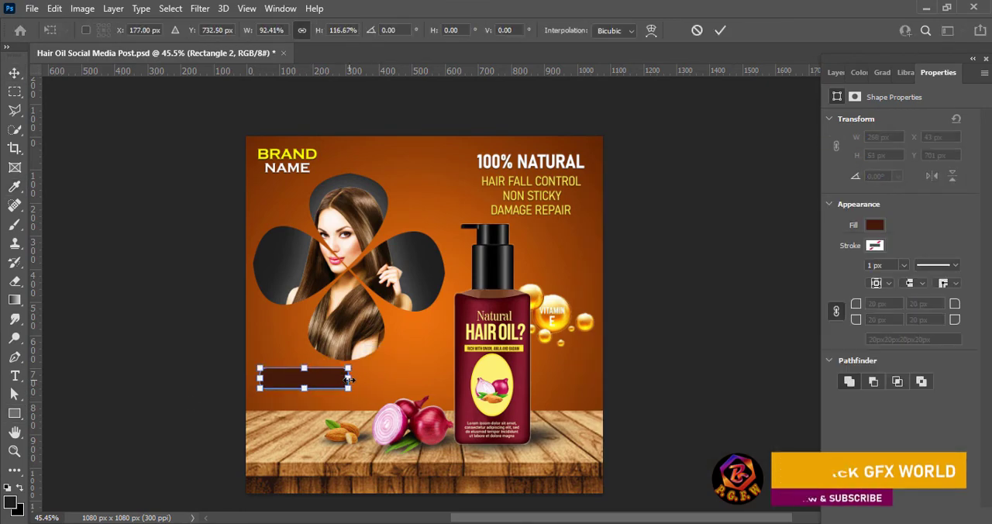
pyautogui.press('Return')
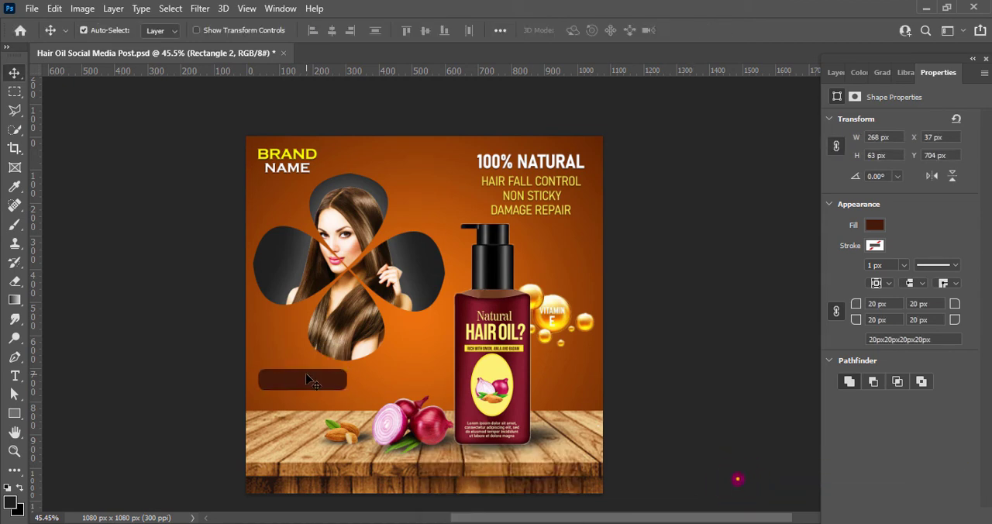
pyautogui.press('Down')
pyautogui.press('Down')
pyautogui.press('Down')
pyautogui.press('Down')
pyautogui.click(836, 72)
pyautogui.click(938, 73)
pyautogui.moveTo(931, 304); pyautogui.dragTo(876, 305)
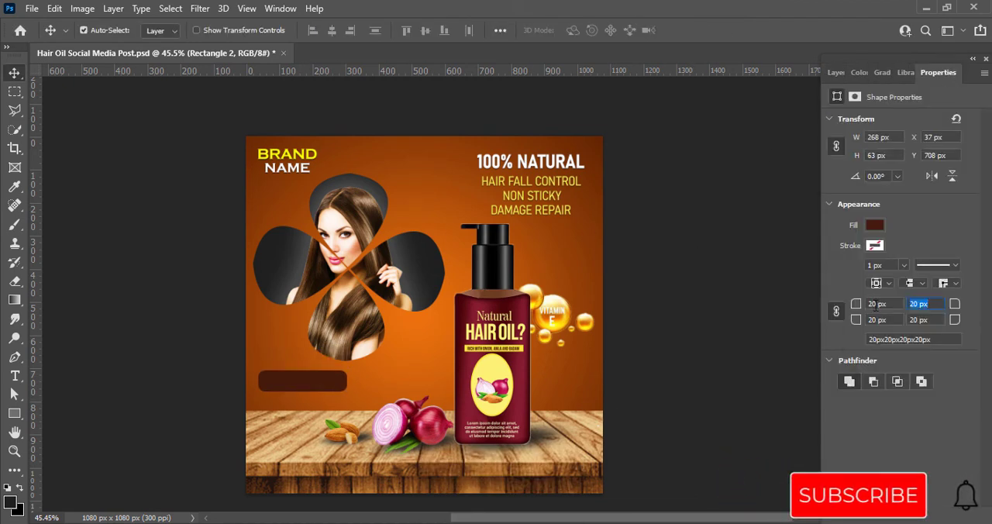
# Step: Add the text ORDER NOW over the brown rounded rectangle at 11 pt
pyautogui.click(835, 72)
pyautogui.press('t')
pyautogui.click(280, 381)
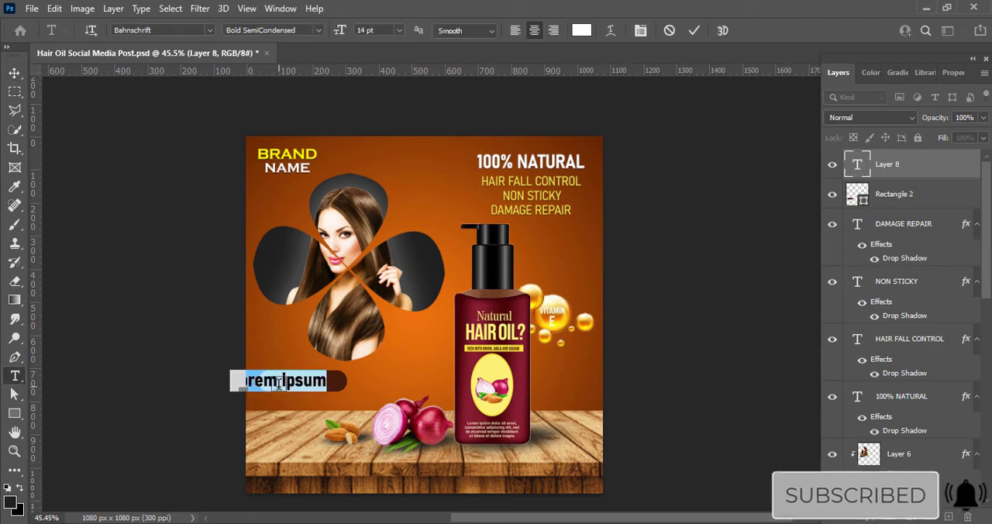
pyautogui.write('ORDER NOW')
pyautogui.hotkey('ctrl', 'a')
pyautogui.click(399, 30)
pyautogui.click(374, 96)
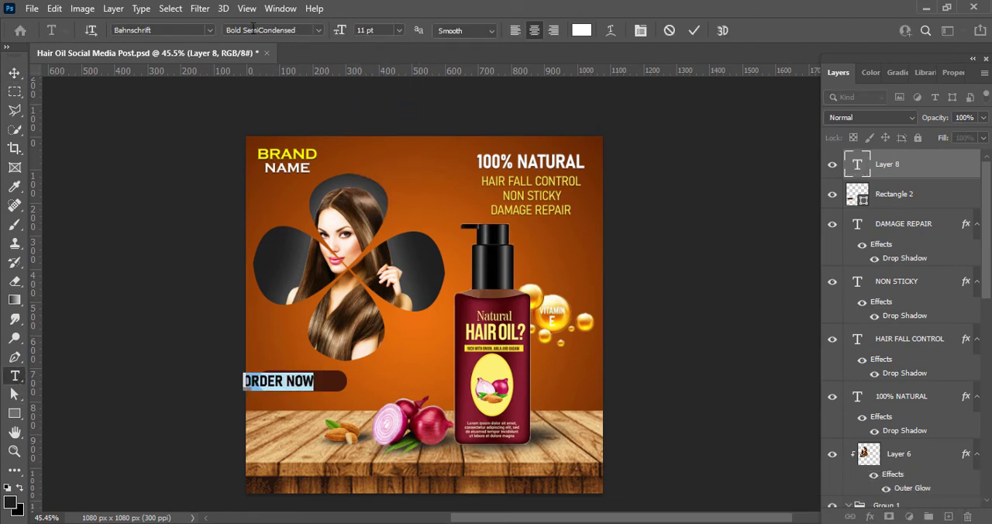
# Step: Set the ORDER NOW text to SemiBold SemiCondensed and center it on the brown rounded rectangle
pyautogui.click(318, 30)
pyautogui.click(271, 141)
pyautogui.click(695, 30)
pyautogui.press('v')
pyautogui.moveTo(304, 383); pyautogui.dragTo(327, 383)
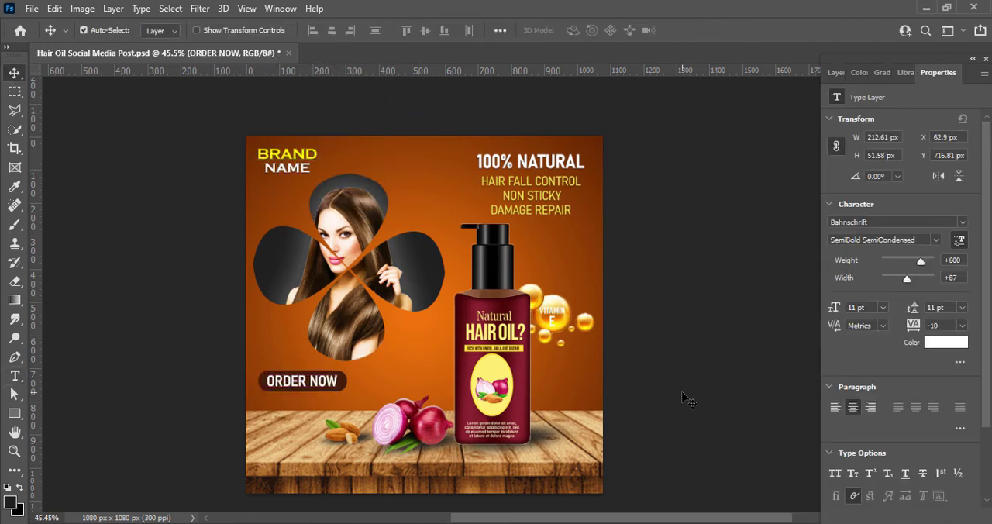
# Step: Reduce the ORDER NOW text to 10 pt
pyautogui.doubleClick(320, 384)
pyautogui.click(399, 31)
pyautogui.click(380, 96)
pyautogui.click(694, 31)
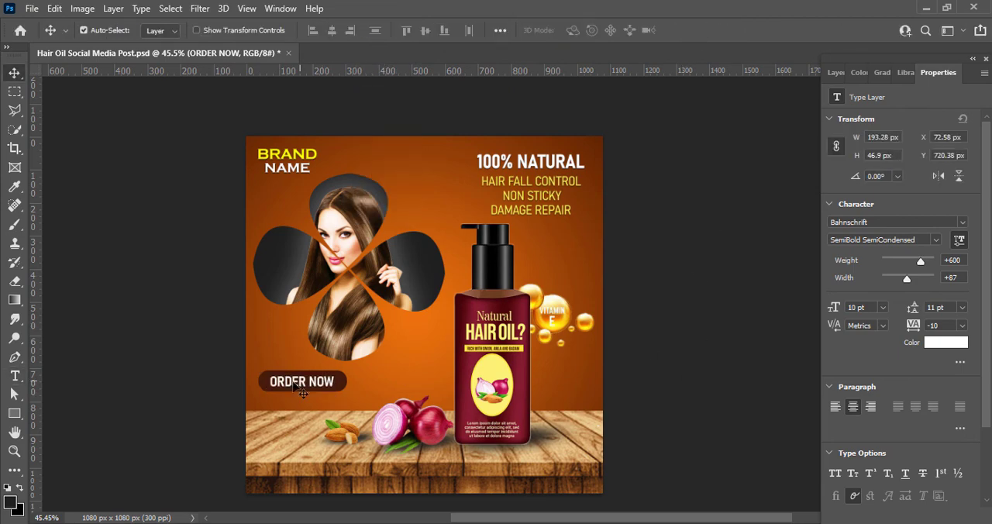
# Step: Add a drop shadow to the ORDER NOW text
pyautogui.press('F7')
pyautogui.rightClick(961, 168)
pyautogui.click(850, 180)
pyautogui.click(336, 446)
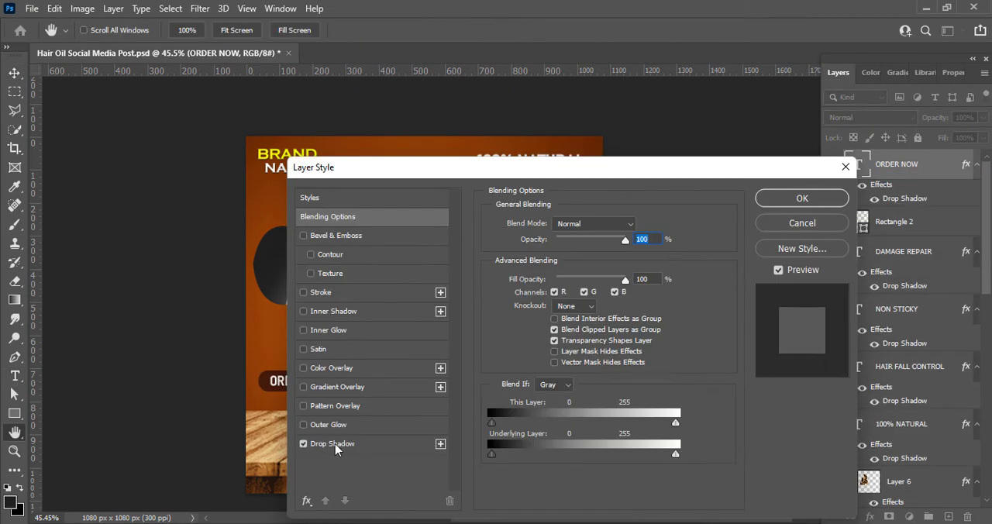
pyautogui.click(802, 198)
# Step: Recolor the ORDER NOW text golden yellow
pyautogui.doubleClick(332, 383)
pyautogui.click(581, 31)
pyautogui.click(808, 359)
pyautogui.click(778, 204)
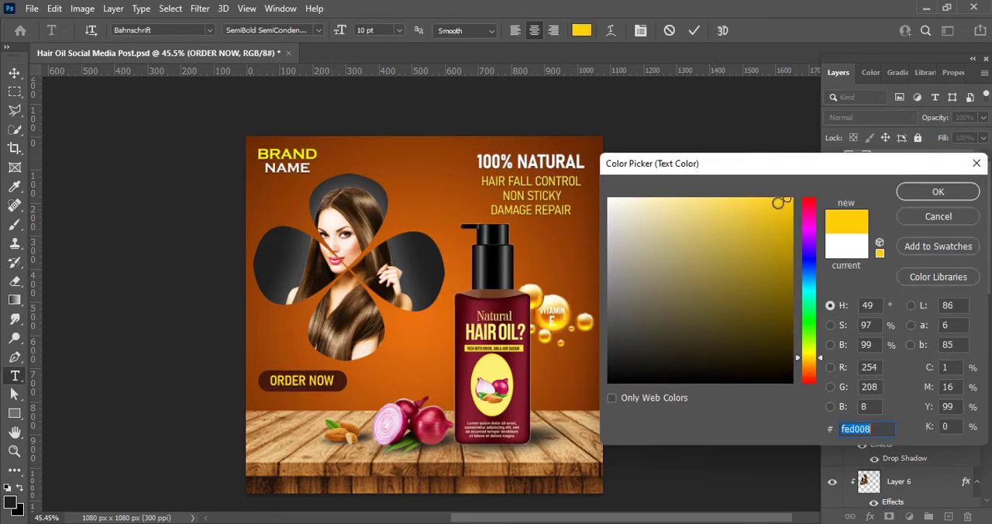
pyautogui.click(916, 191)
pyautogui.click(694, 30)
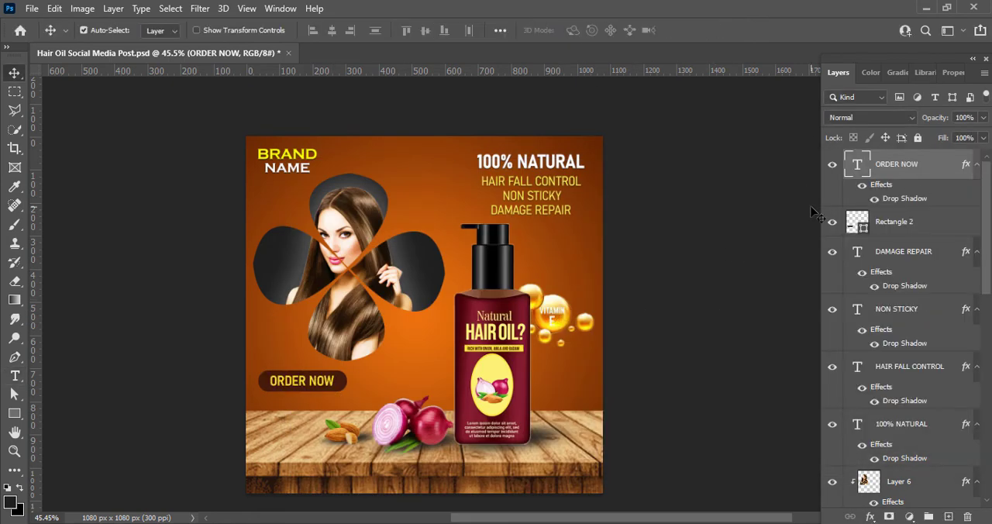
pyautogui.press('t')
pyautogui.click(258, 403)
pyautogui.write('www')
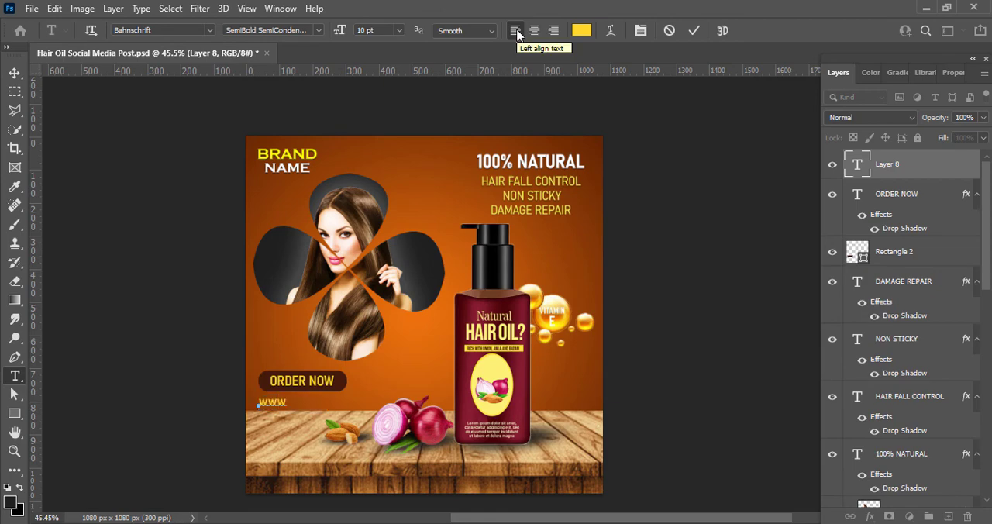
pyautogui.write('.brandwebsite.com')
# Step: Format the website text as white, 8 pt, SemiLight Condensed
pyautogui.moveTo(386, 402); pyautogui.dragTo(258, 402)
pyautogui.click(575, 31)
pyautogui.click(609, 199)
pyautogui.click(931, 191)
pyautogui.click(399, 30)
pyautogui.click(383, 75)
pyautogui.click(295, 31)
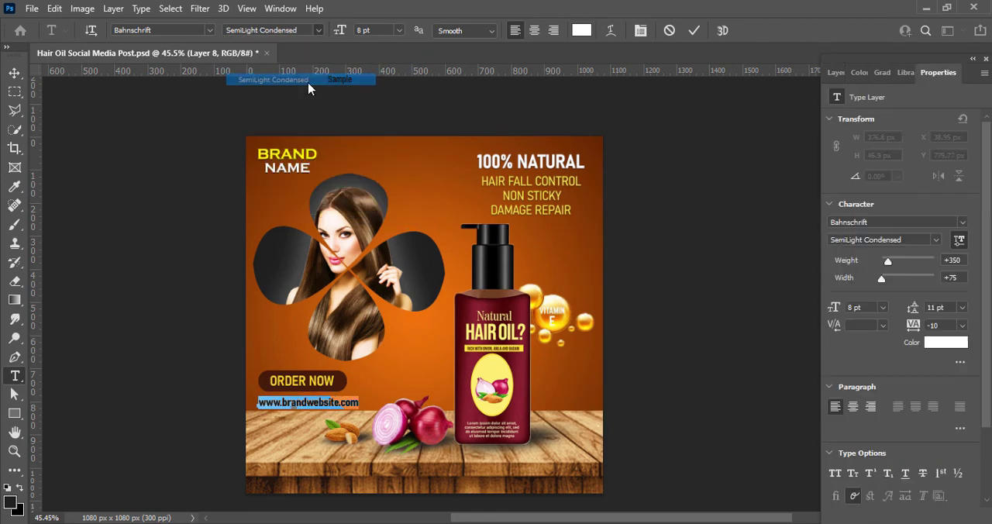
pyautogui.click(306, 81)
pyautogui.click(399, 31)
pyautogui.click(741, 380)
pyautogui.click(14, 73)
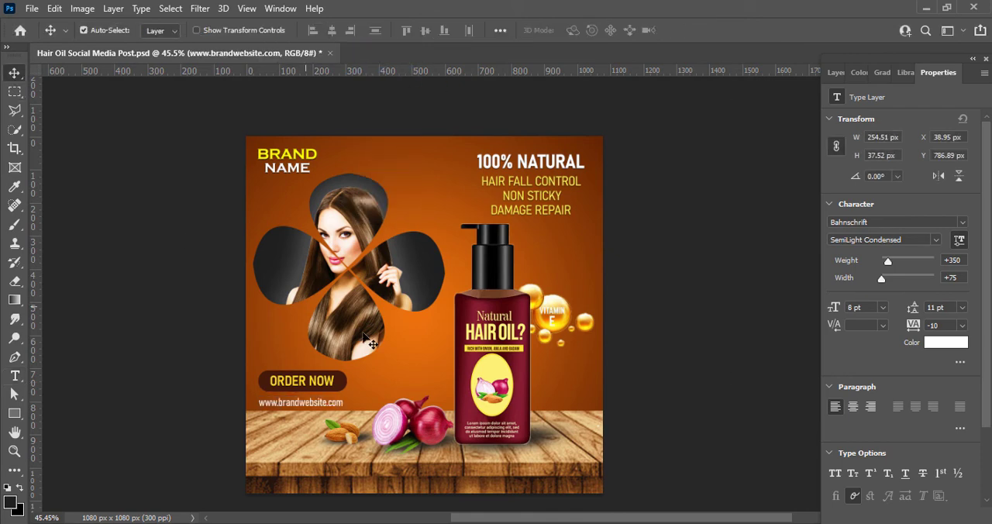
# Step: Nudge the website text slightly up and to the right beneath the ORDER NOW button
pyautogui.press('Up')
pyautogui.press('Up')
pyautogui.press('Up')
pyautogui.press('Up')
pyautogui.press('Up')
pyautogui.press('Up')
pyautogui.press('Up')
pyautogui.press('Up')
pyautogui.press('Up')
pyautogui.press('Up')
pyautogui.press('Up')
pyautogui.press('Up')
pyautogui.press('Right')
pyautogui.press('Right')
pyautogui.press('Right')
pyautogui.press('Right')
pyautogui.press('Down')
pyautogui.press('Down')
pyautogui.press('Down')
pyautogui.press('Down')
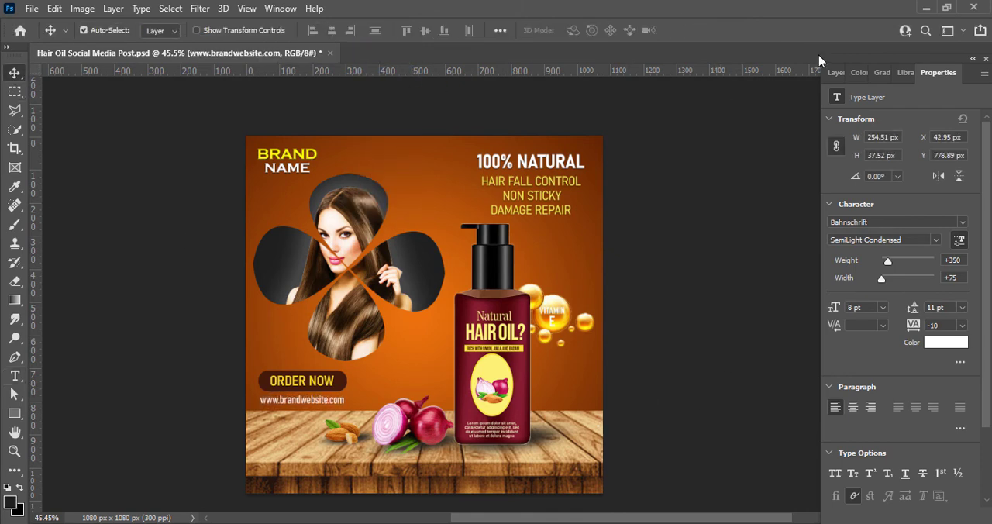
# Step: Collapse the petal shapes group, Group 1, and open its layer style settings
pyautogui.click(838, 72)
pyautogui.click(682, 221)
pyautogui.click(848, 385)
pyautogui.click(883, 384)
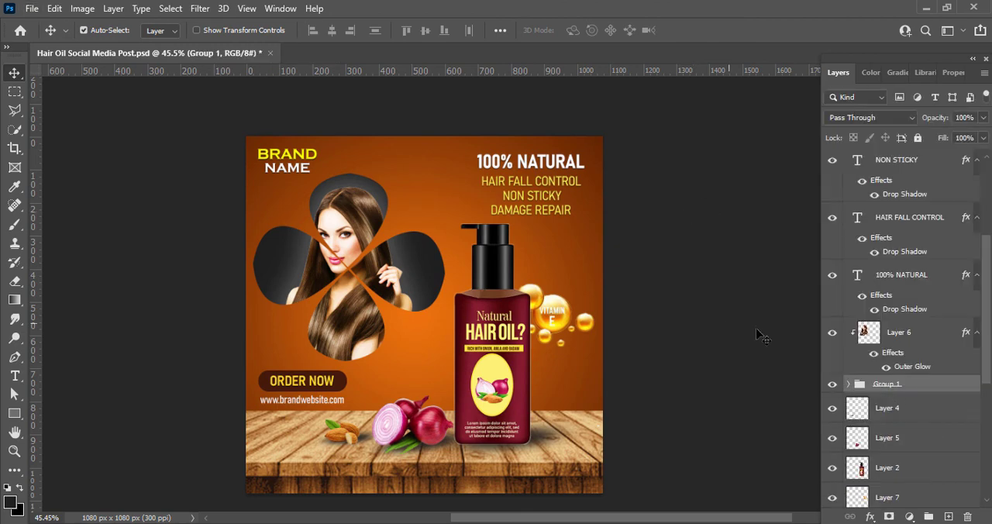
pyautogui.click(849, 385)
pyautogui.click(849, 386)
pyautogui.rightClick(891, 387)
pyautogui.rightClick(860, 385)
pyautogui.click(860, 98)
# Step: Try a 4 px outside stroke on the petals group, sampling yellow tones for its color
pyautogui.click(306, 293)
pyautogui.moveTo(373, 167); pyautogui.dragTo(546, 195)
pyautogui.click(500, 320)
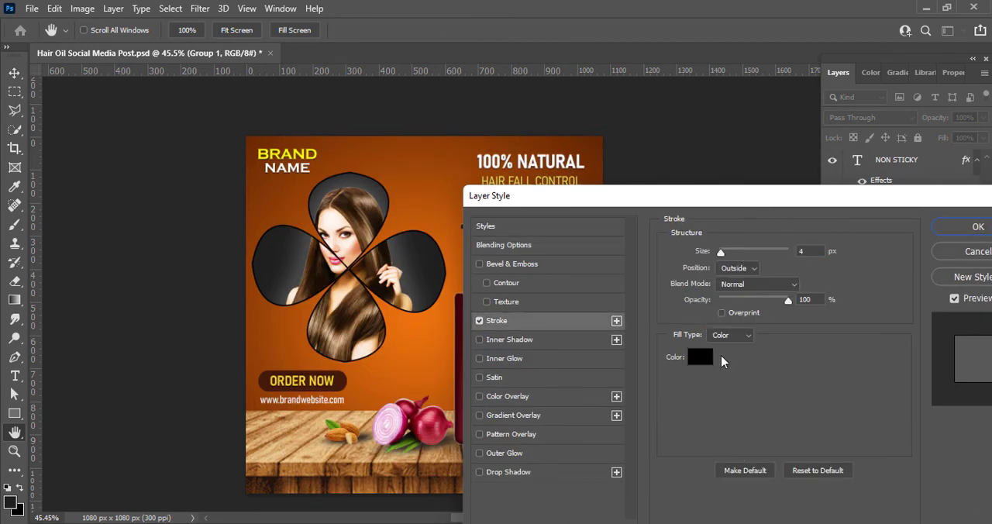
pyautogui.click(701, 358)
pyautogui.click(609, 199)
pyautogui.click(329, 383)
pyautogui.click(330, 380)
pyautogui.moveTo(783, 209); pyautogui.dragTo(805, 195)
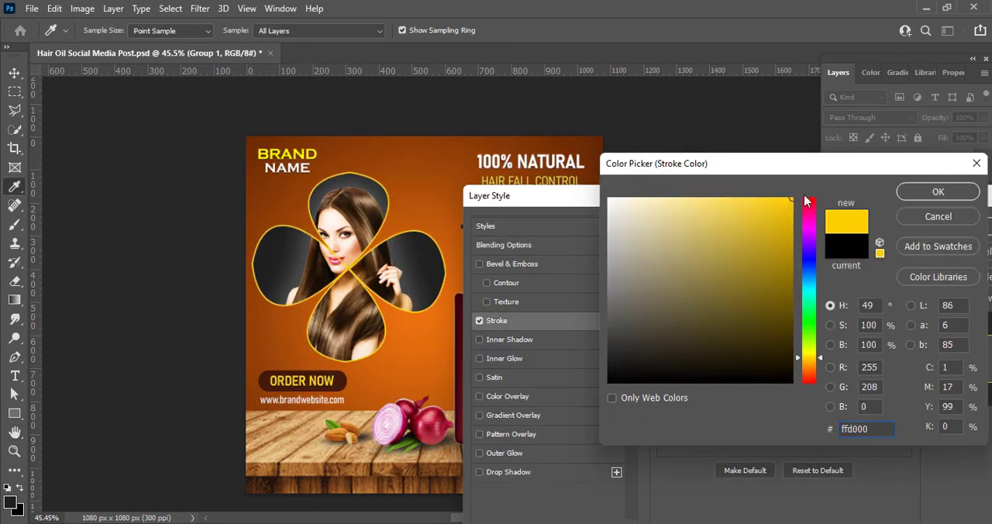
pyautogui.click(718, 201)
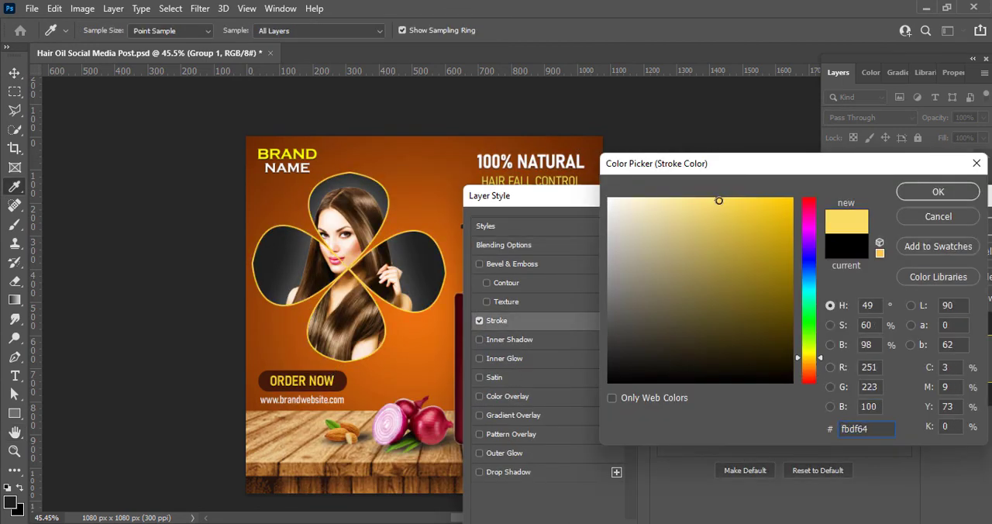
pyautogui.click(938, 216)
pyautogui.click(480, 321)
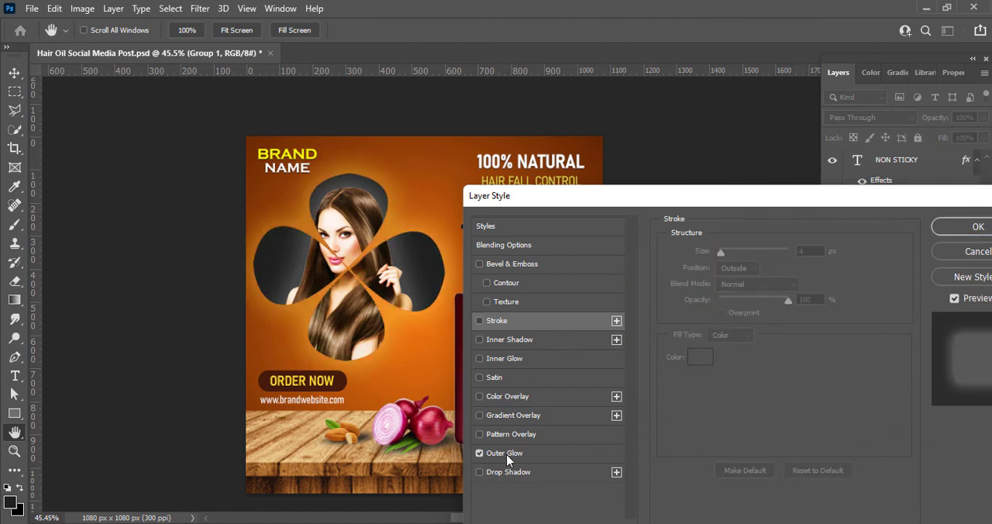
# Step: Add an outer glow to the petals group with Normal blend mode and a light golden yellow color
pyautogui.click(503, 453)
pyautogui.click(770, 256)
pyautogui.click(756, 177)
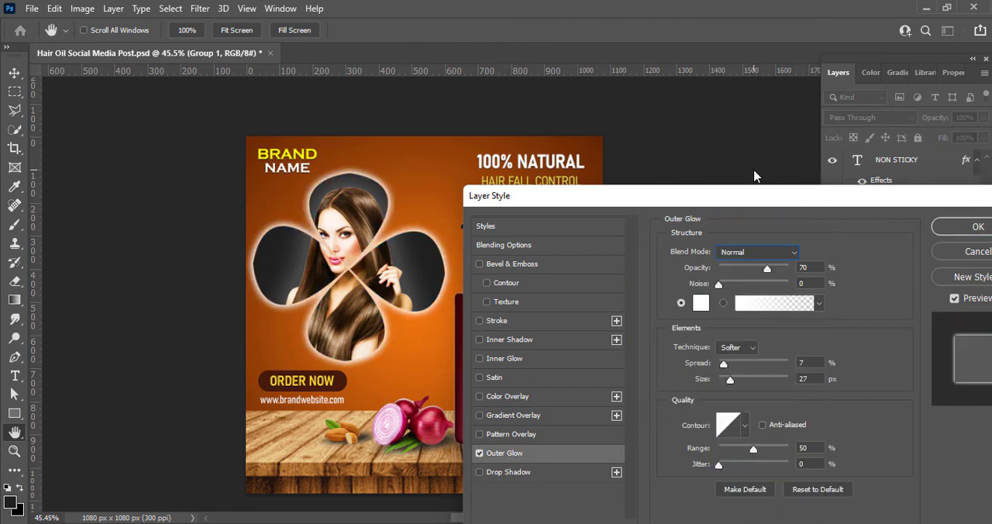
pyautogui.click(700, 302)
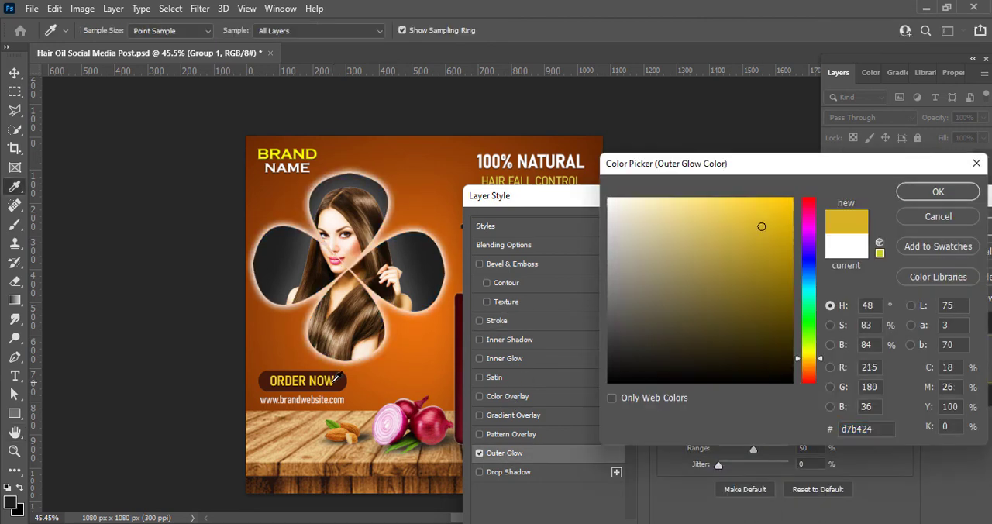
pyautogui.click(765, 195)
pyautogui.click(938, 192)
# Step: Set the petals' outer glow to Pin Light blend mode, 51% opacity and 18 px size, and apply it
pyautogui.click(758, 252)
pyautogui.click(748, 403)
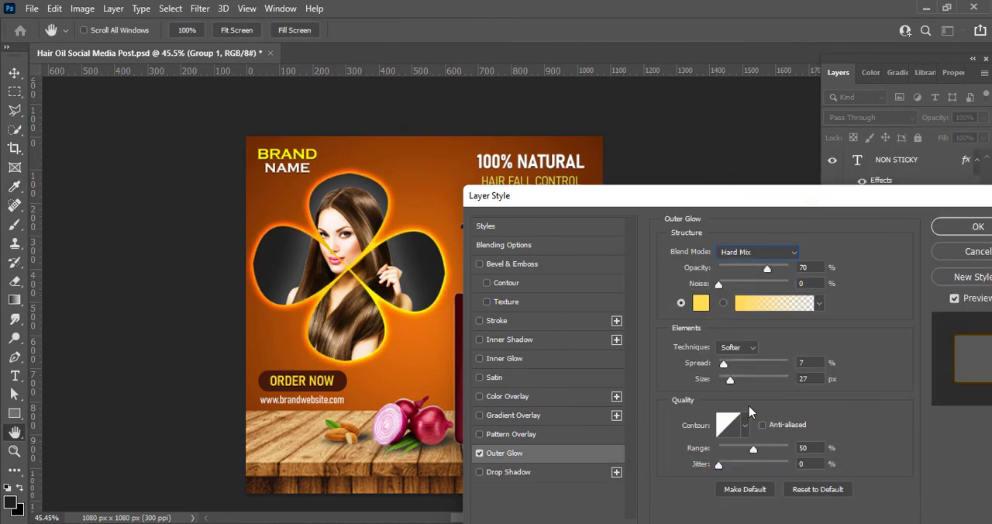
pyautogui.click(781, 259)
pyautogui.click(769, 390)
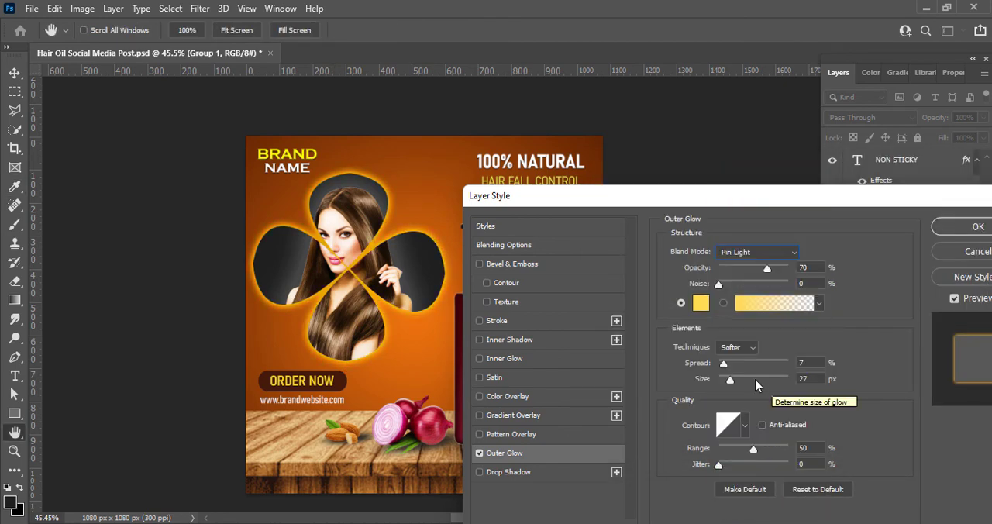
pyautogui.moveTo(731, 381); pyautogui.dragTo(727, 380)
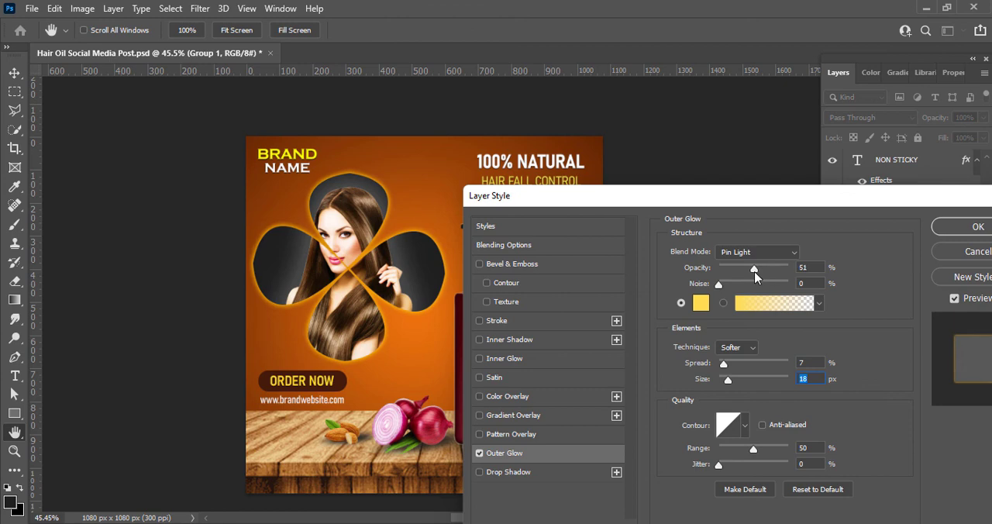
pyautogui.click(946, 226)
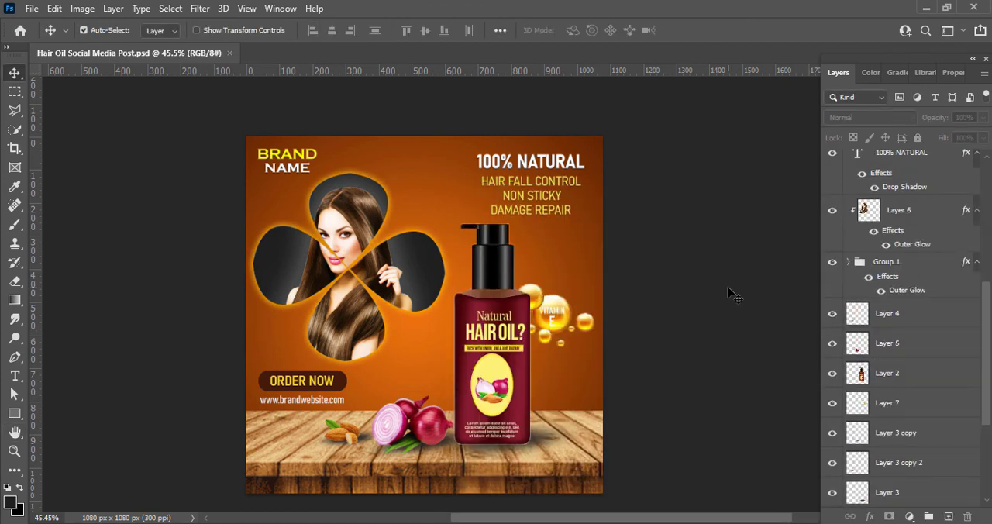
pyautogui.scroll(-2, 552, 269)
pyautogui.scroll(6, 552, 269)
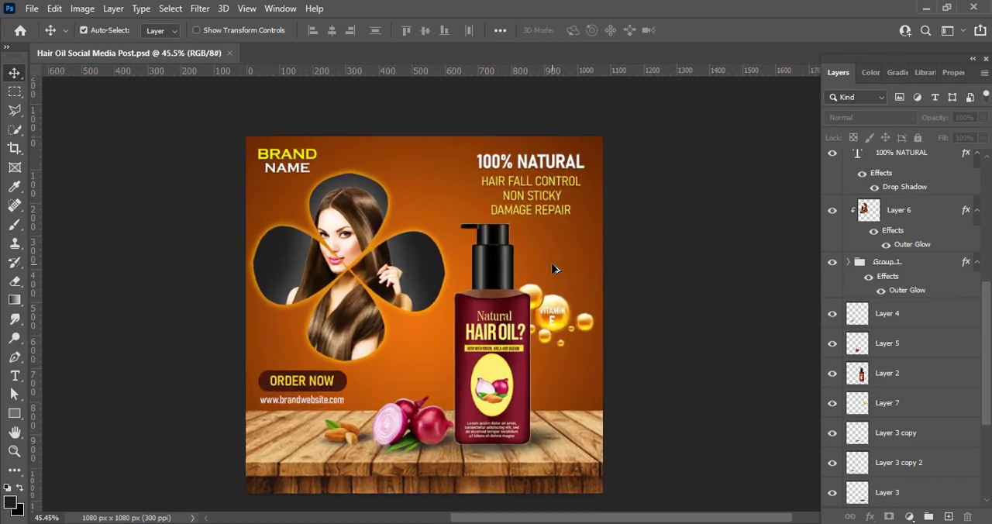